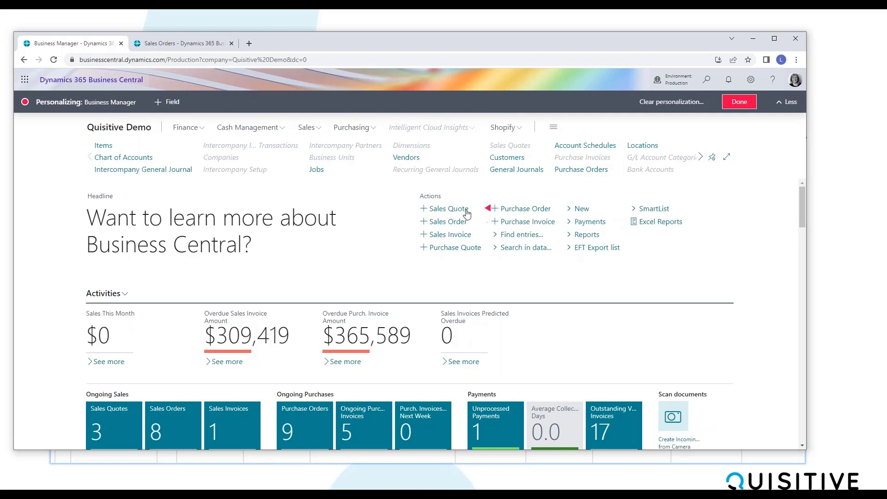
# View the personalization options for the Sales Quote action and finish personalizing the Business Manager page.
pyautogui.click(487, 209)
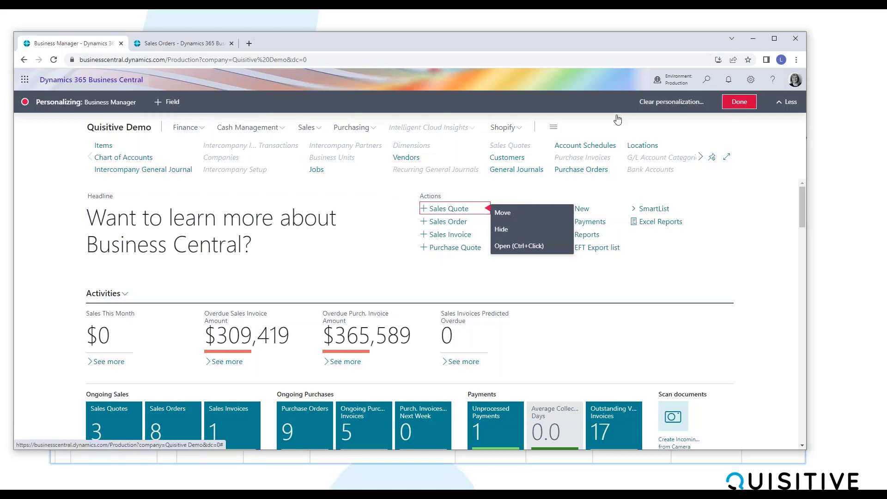
pyautogui.click(739, 102)
# Go to the Sales Orders list and switch from it to the Customers list.
pyautogui.click(306, 105)
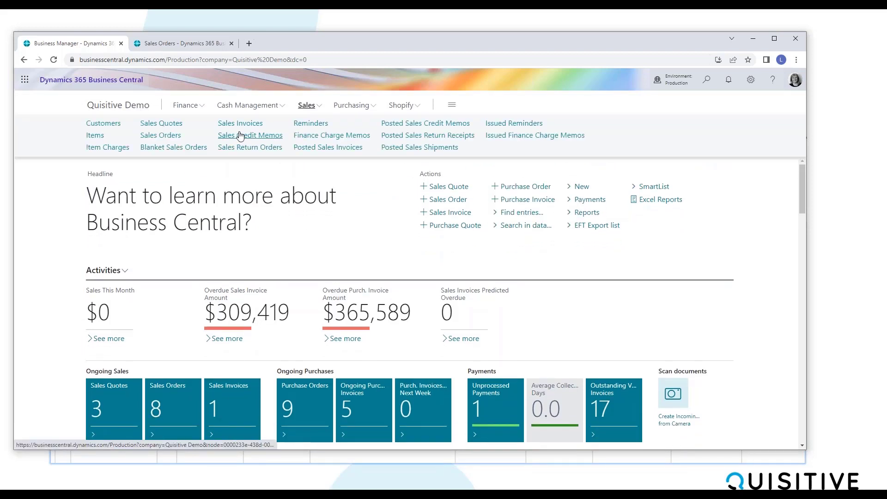
pyautogui.click(159, 138)
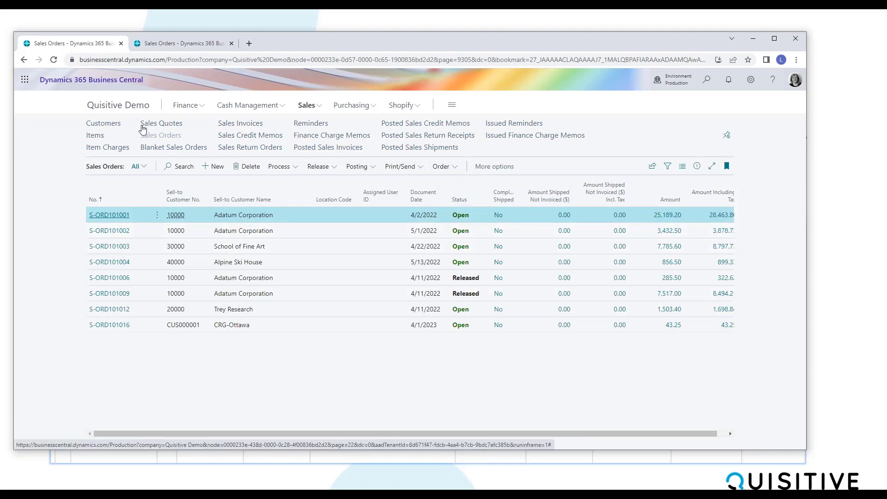
pyautogui.click(103, 122)
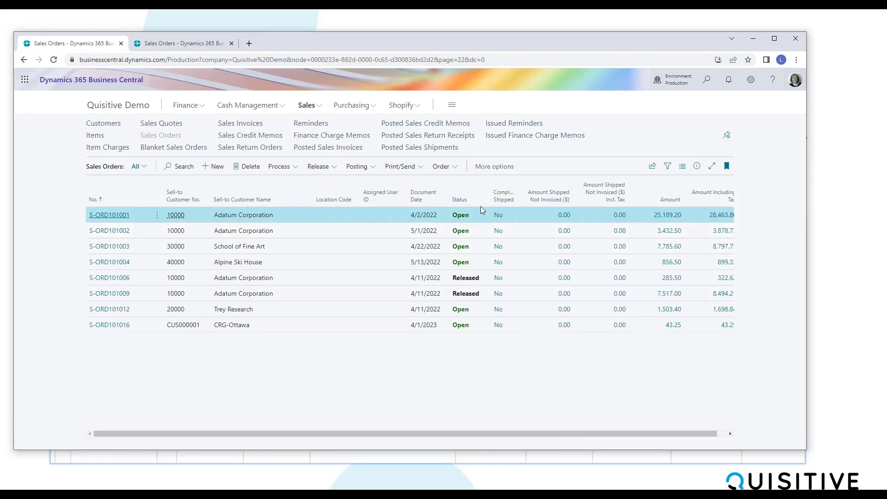
# Try to personalize the Customers list by adding the Credit Limit ($) field after the Contact column.
pyautogui.click(744, 80)
pyautogui.click(687, 145)
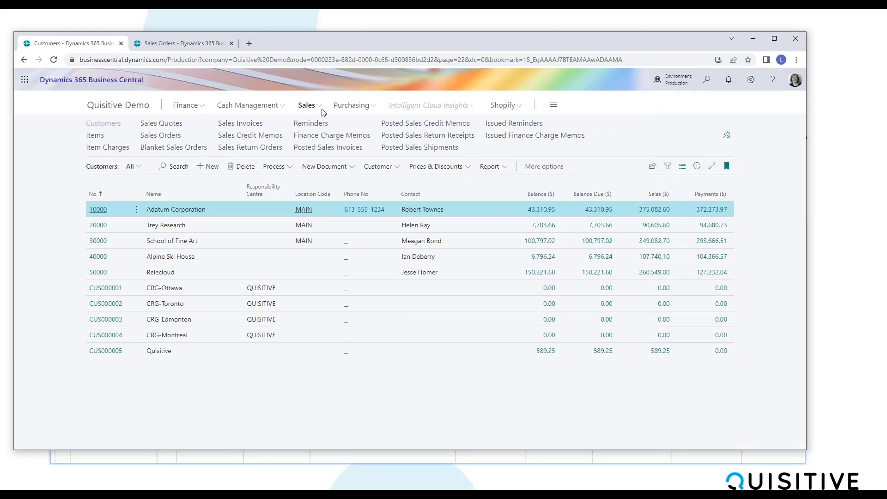
pyautogui.click(146, 102)
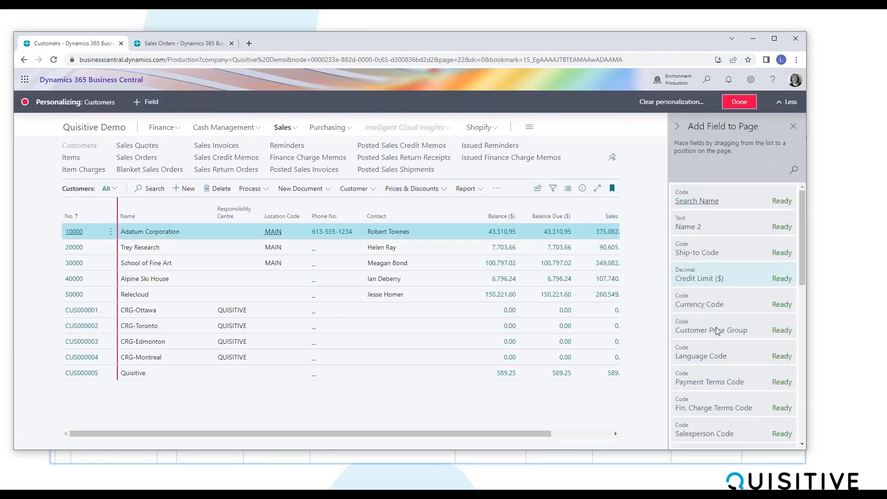
pyautogui.scroll(-10, 743, 231)
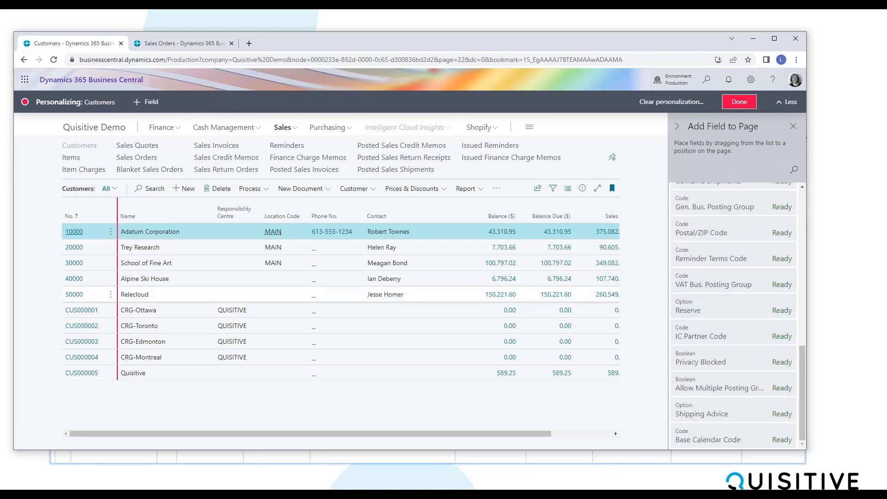
pyautogui.scroll(10, 706, 317)
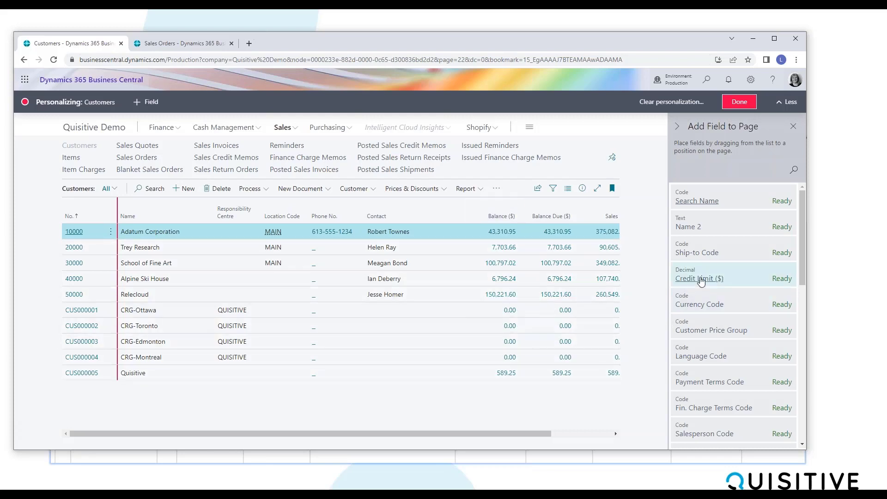
pyautogui.moveTo(701, 280)
pyautogui.mouseDown()
pyautogui.moveTo(659, 280)
pyautogui.moveTo(463, 212)
pyautogui.mouseUp()
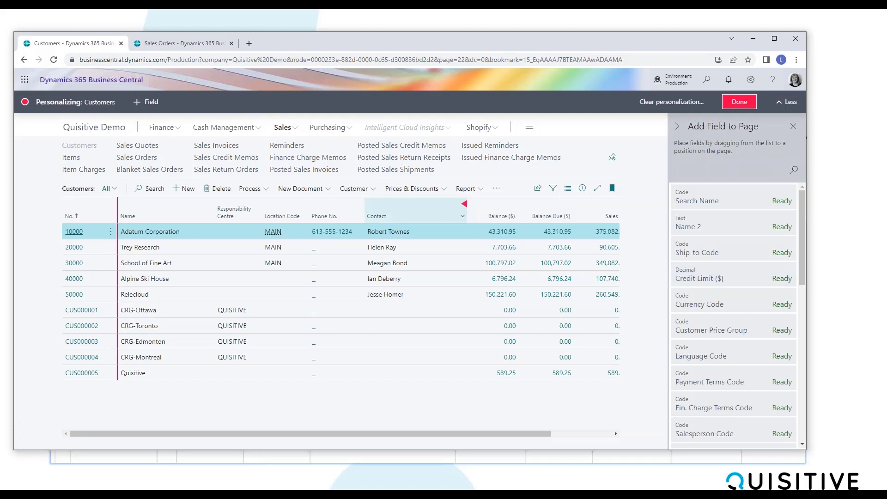
pyautogui.click(326, 425)
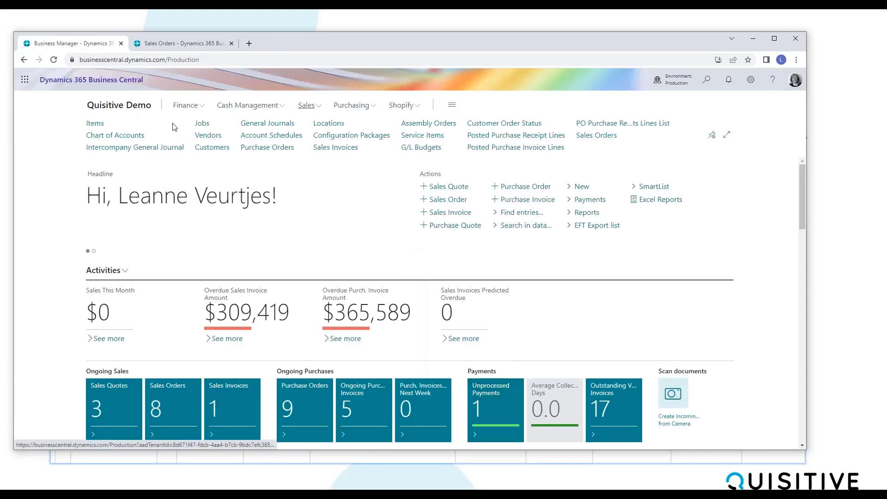
# Open the Customers list from the Sales area, start personalizing it and insert the Credit Limit ($) field between Contact and Balance ($).
pyautogui.click(306, 105)
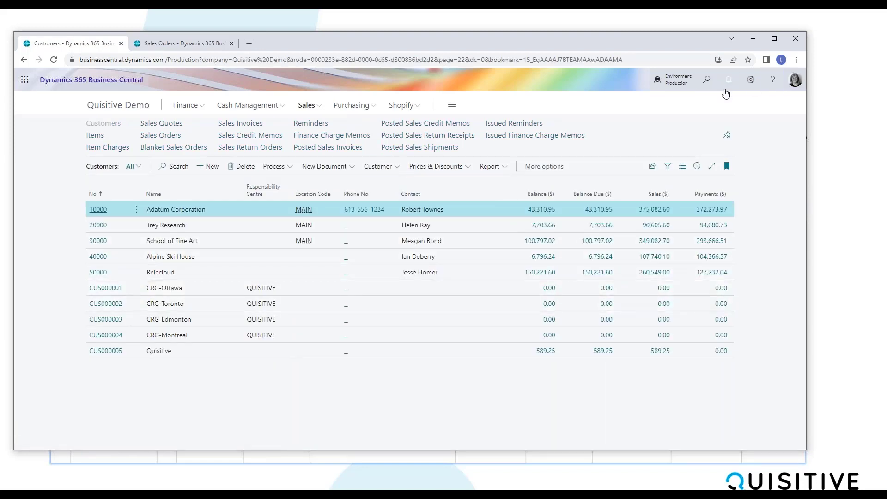
pyautogui.click(751, 79)
pyautogui.click(681, 143)
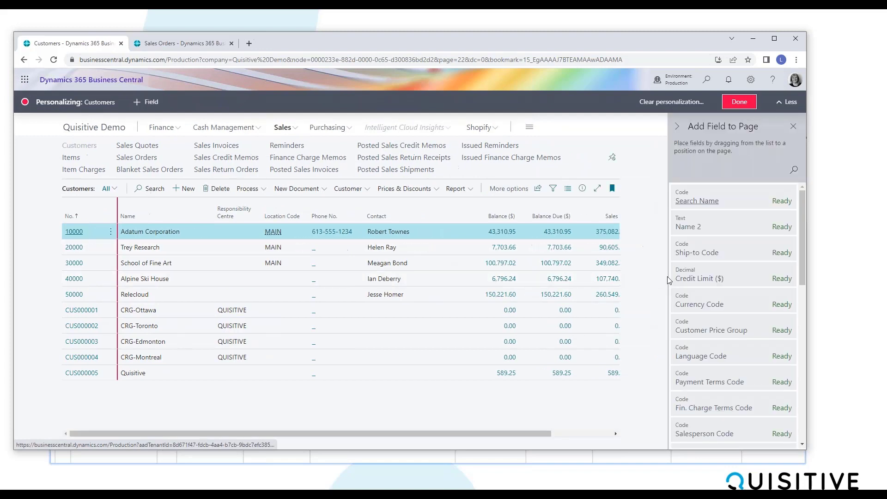
pyautogui.moveTo(693, 282)
pyautogui.mouseDown()
pyautogui.moveTo(597, 266)
pyautogui.moveTo(456, 216)
pyautogui.mouseUp()
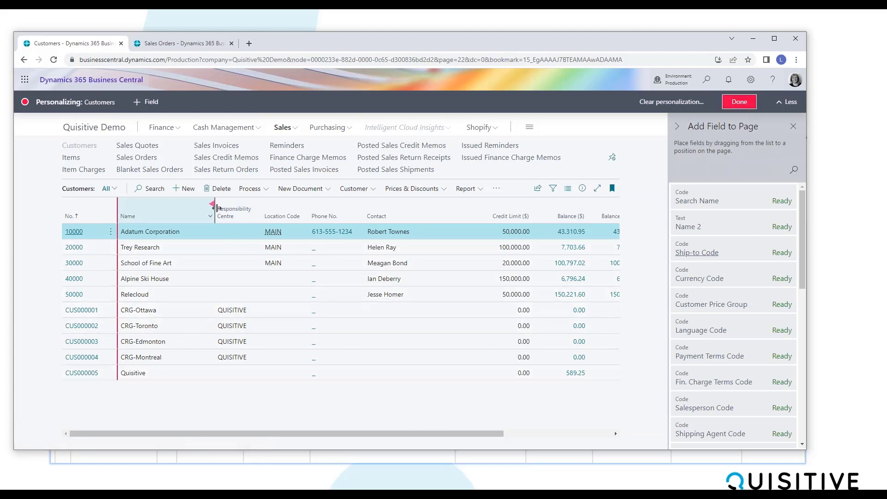
# Remove the Responsibility Centre column from the Customers list and finish personalizing the page.
pyautogui.click(259, 204)
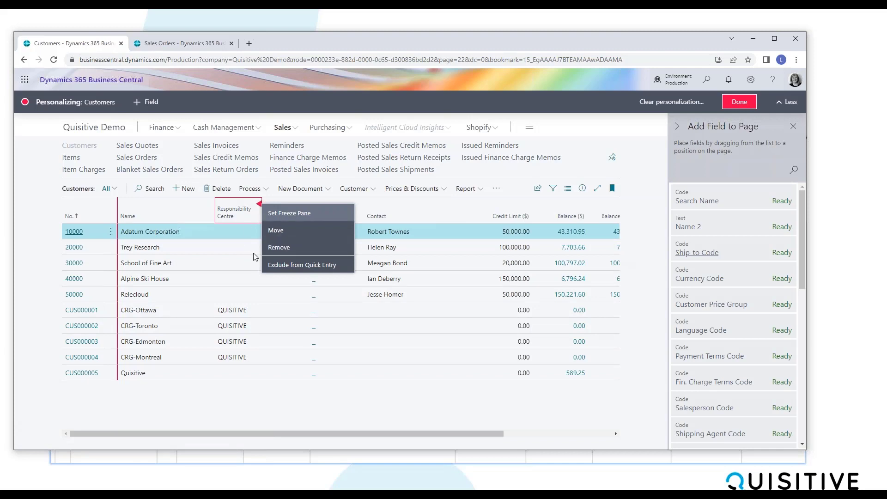
pyautogui.click(279, 248)
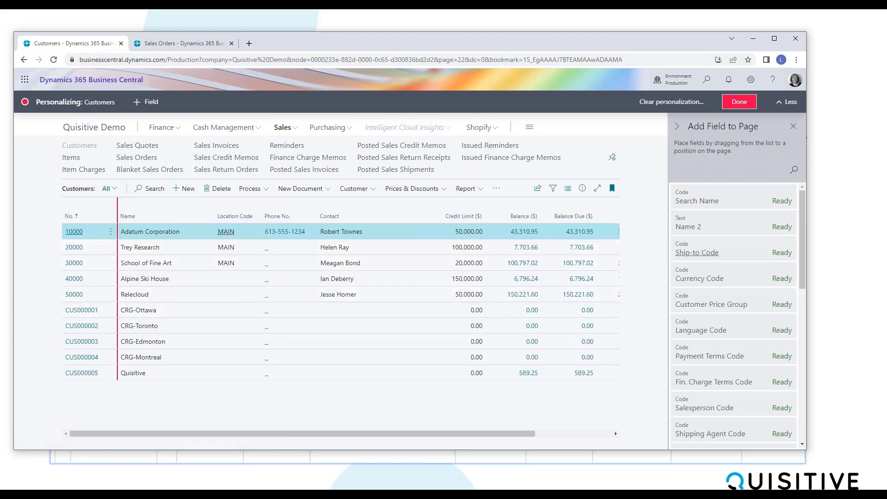
pyautogui.scroll(-4, 727, 319)
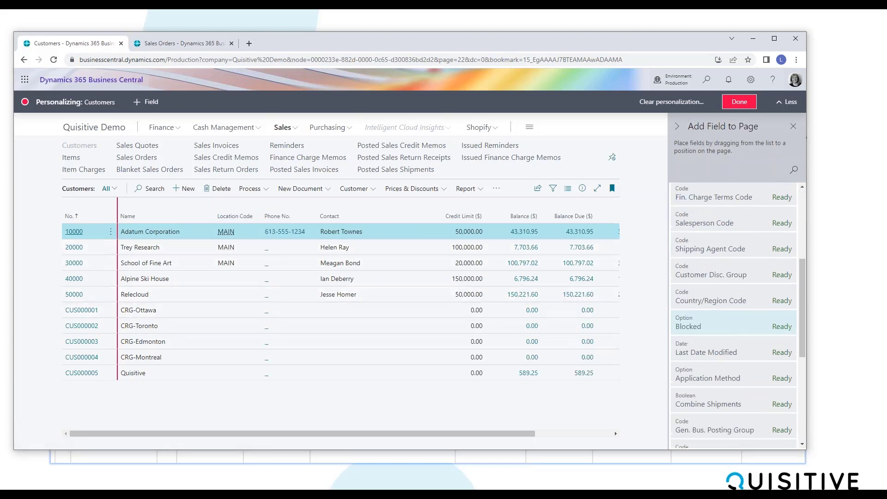
pyautogui.scroll(4, 736, 337)
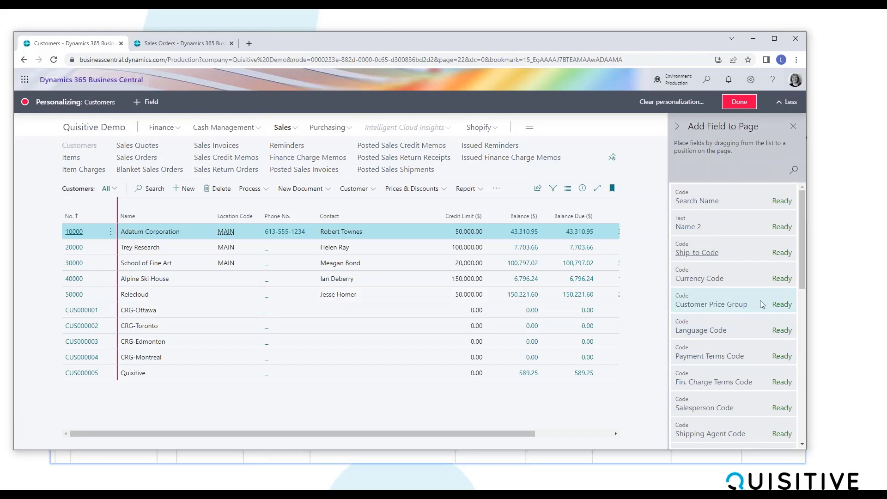
pyautogui.moveTo(761, 280); pyautogui.dragTo(328, 224)
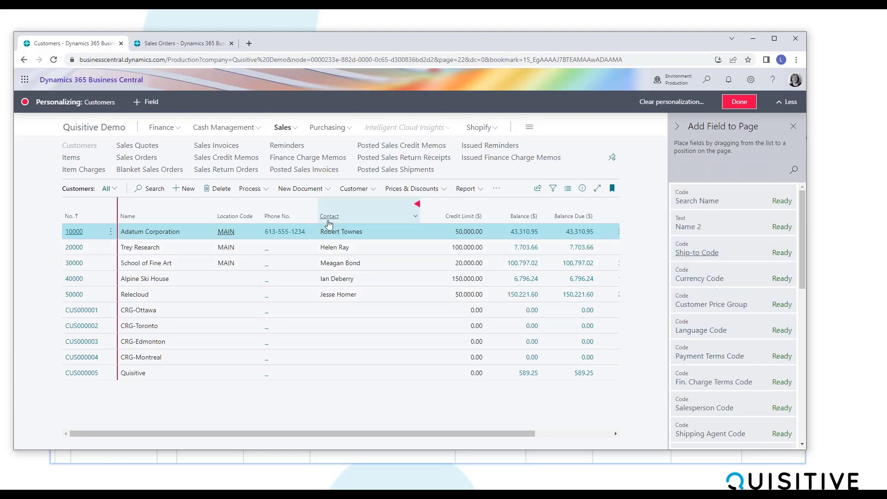
pyautogui.click(739, 102)
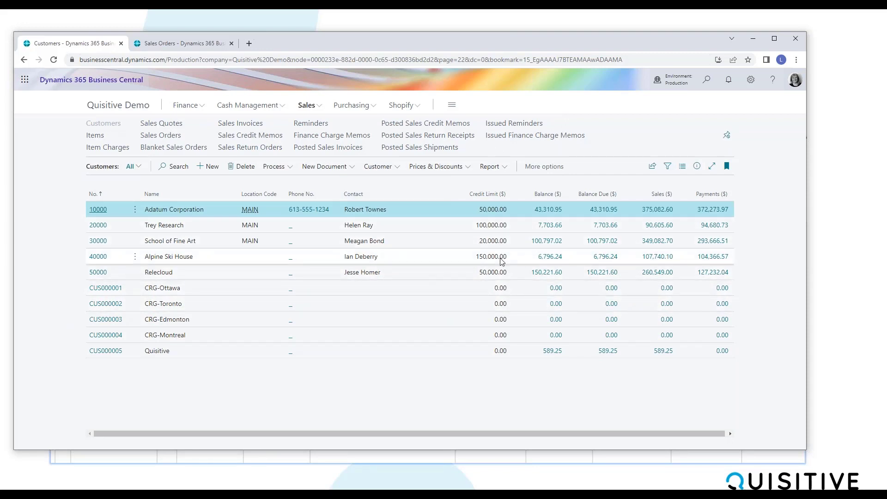
# Remove the Customers page bookmark from the Role Centre navigation and add it back.
pyautogui.click(727, 167)
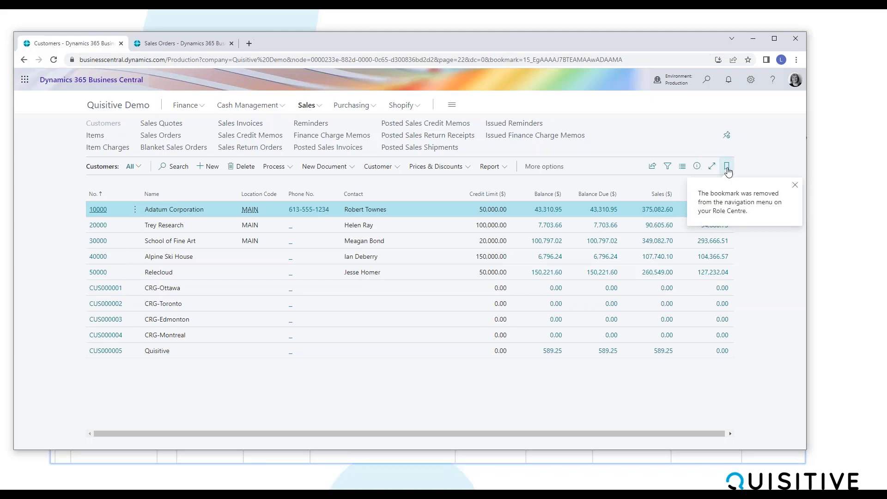
pyautogui.click(727, 167)
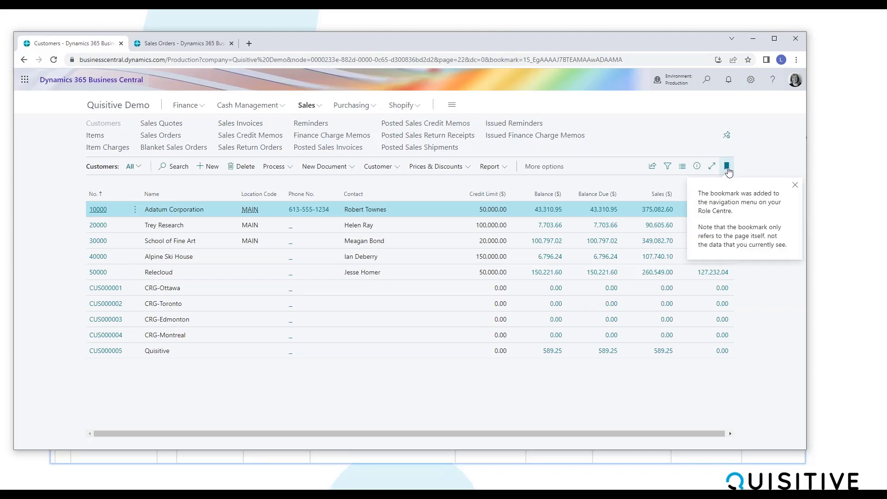
# Return to the home page, then duplicate the Sales Orders browser tab and open the Purchase Quotes list in the copy.
pyautogui.click(127, 107)
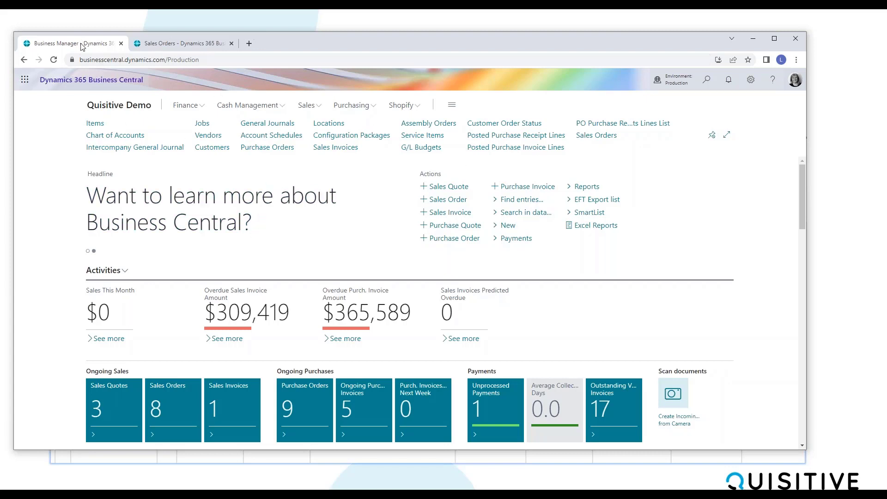
pyautogui.rightClick(202, 47)
pyautogui.click(224, 112)
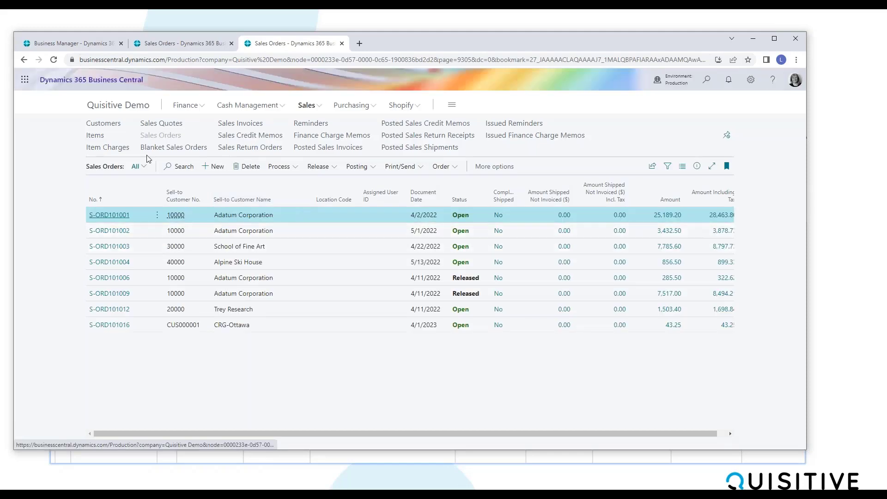
pyautogui.click(352, 105)
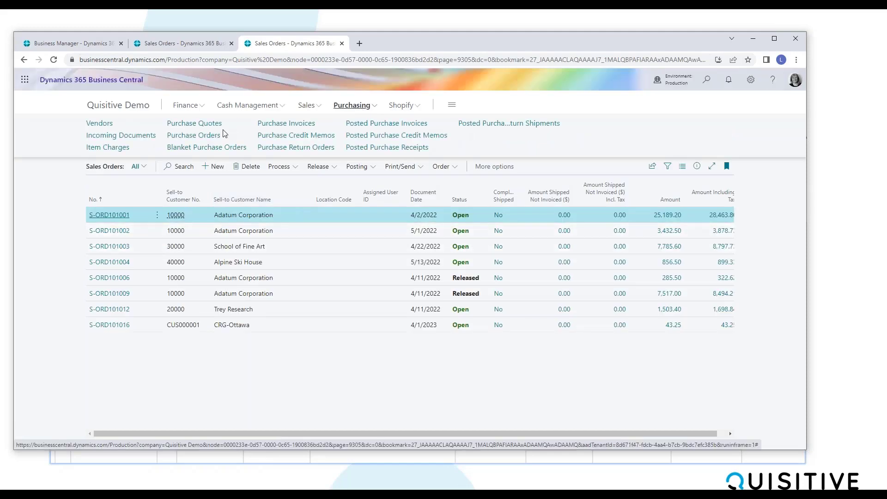
pyautogui.click(206, 124)
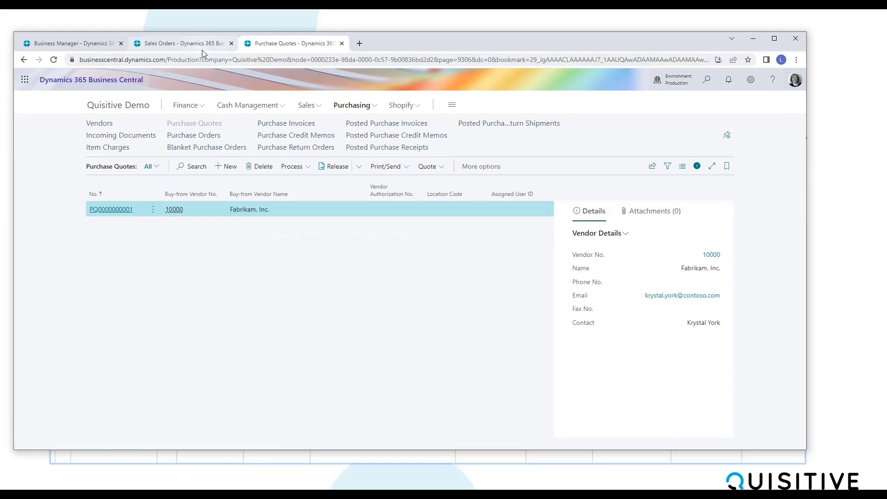
# Return to the Sales Orders browser tab and open the Adatum Corporation customer card from the Customers list.
pyautogui.click(189, 44)
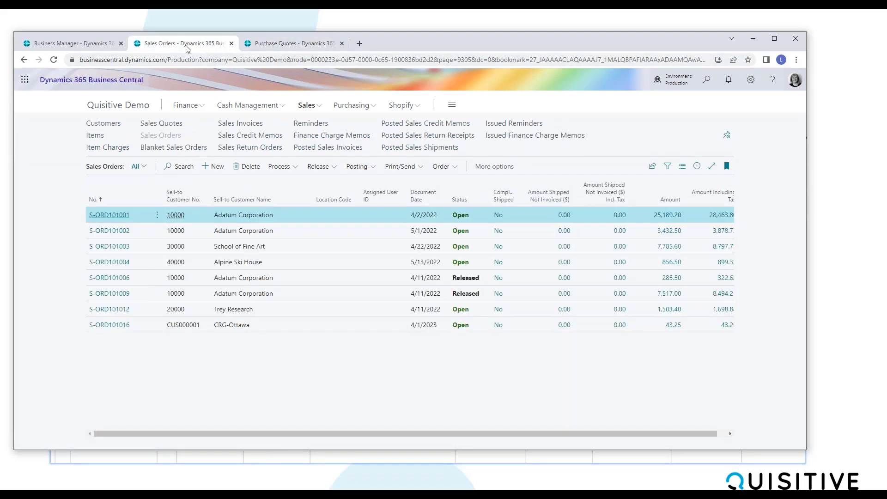
pyautogui.click(93, 46)
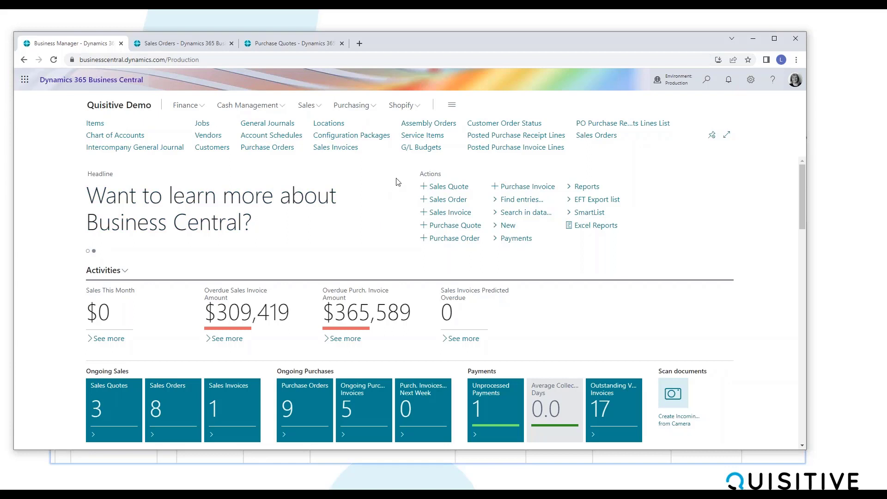
pyautogui.click(194, 45)
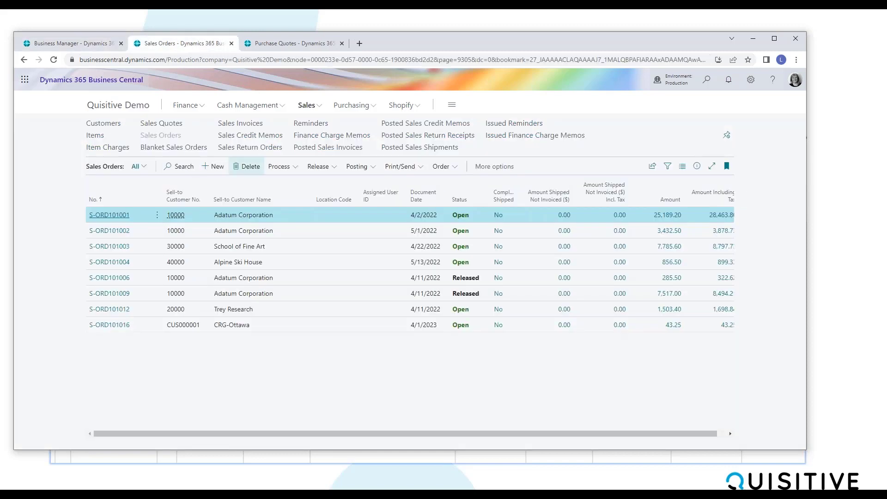
pyautogui.click(103, 123)
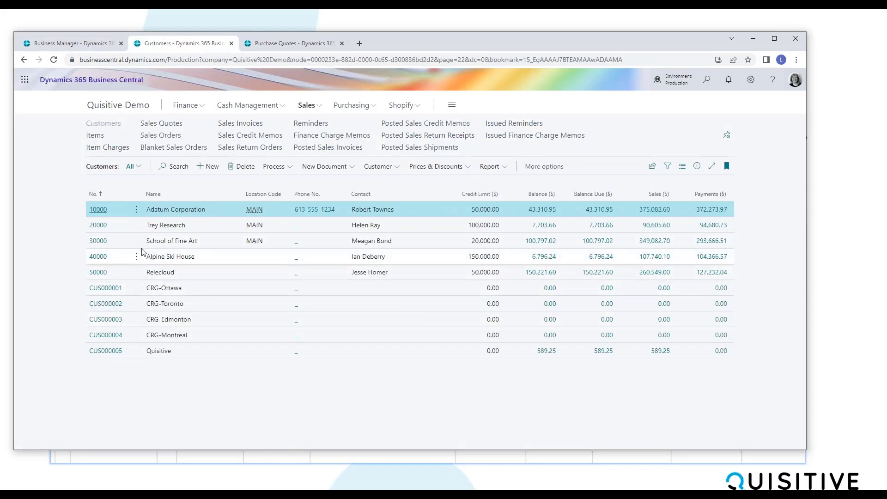
pyautogui.click(98, 210)
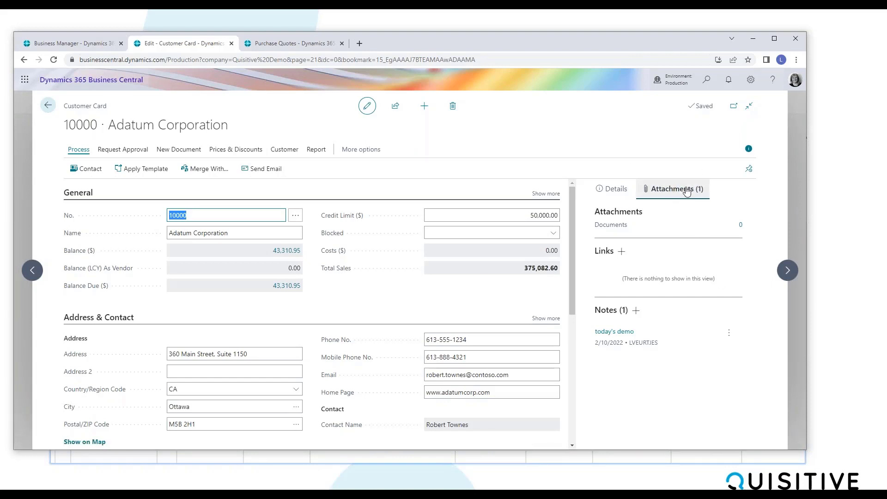
# View the file upload option in the customer's attached documents and return to the Customers list without attaching anything.
pyautogui.click(740, 225)
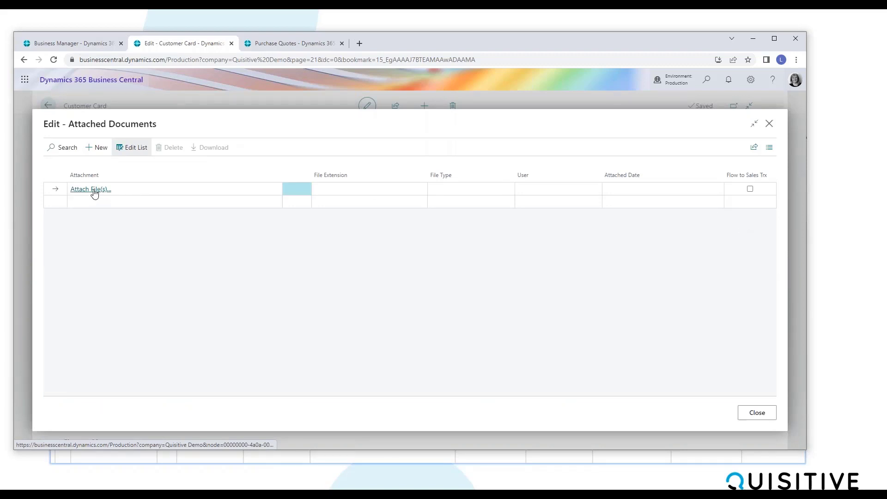
pyautogui.click(94, 191)
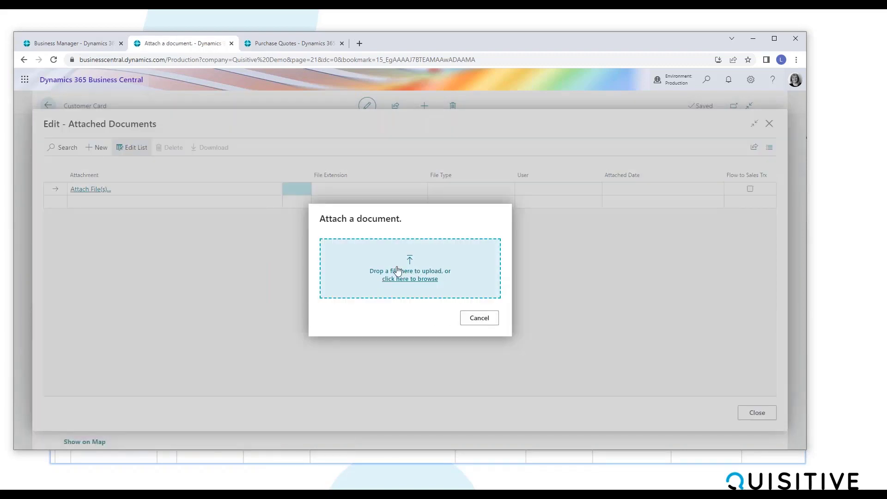
pyautogui.click(480, 318)
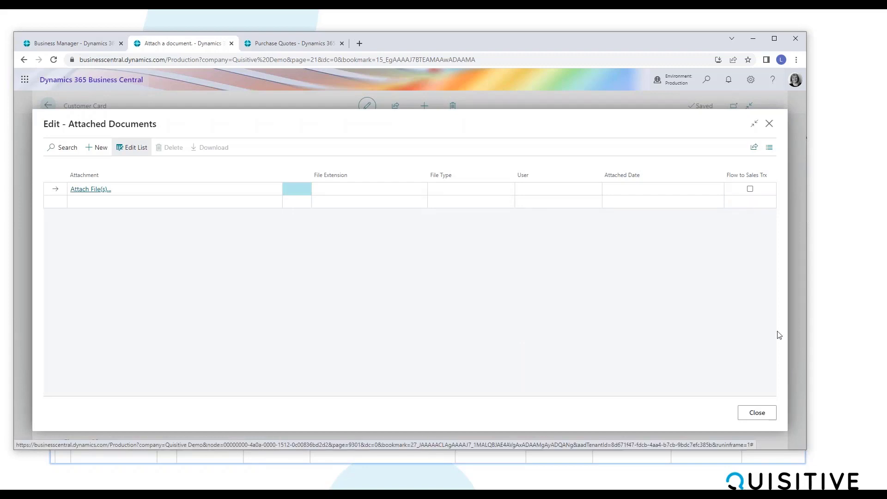
pyautogui.click(767, 414)
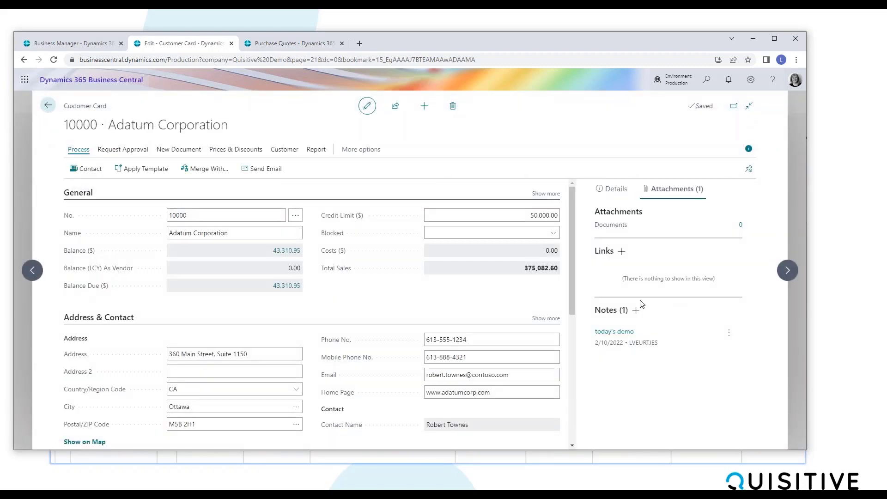
pyautogui.click(49, 107)
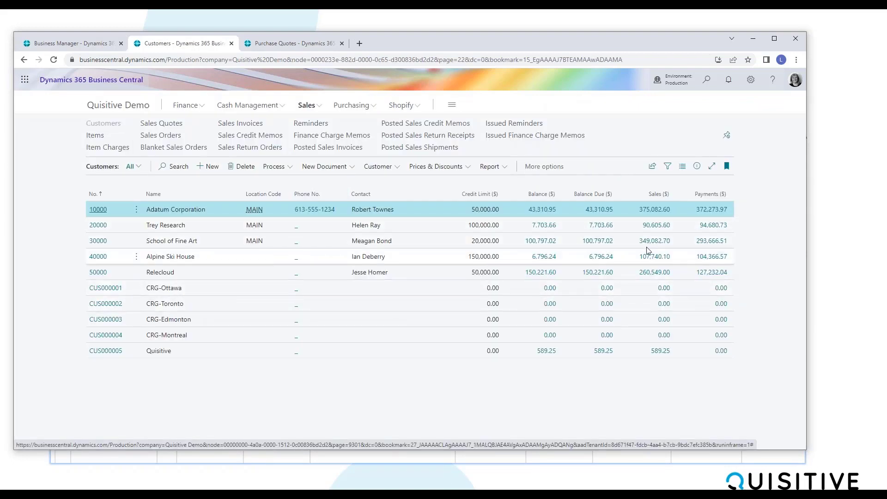
# Show the details pane on the Customers list and view the attachments of several customers, from Adatum Corporation to Relecloud.
pyautogui.click(697, 166)
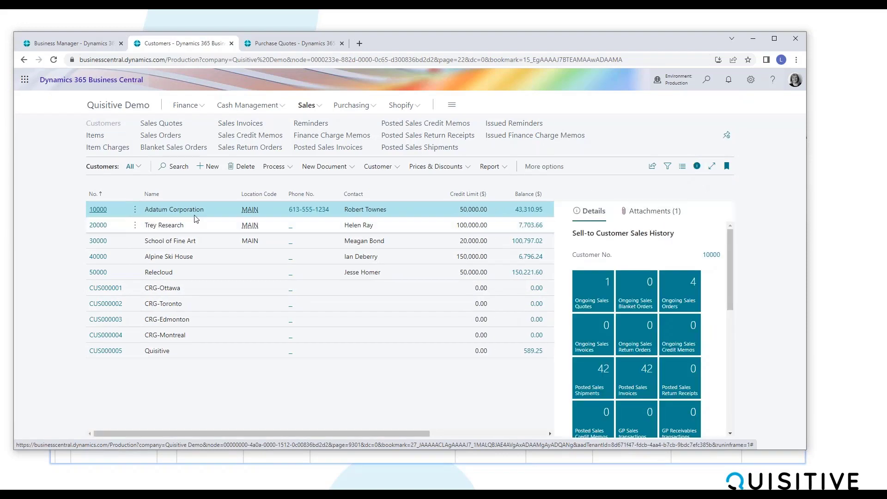
pyautogui.click(640, 217)
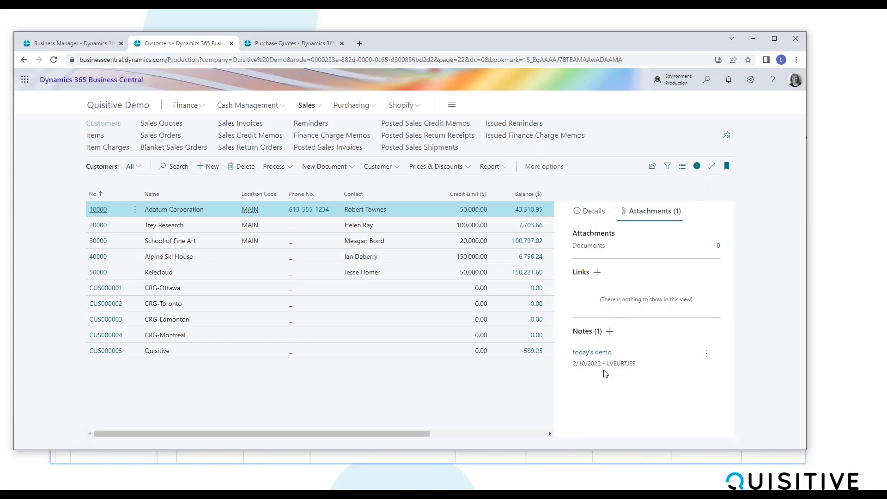
pyautogui.click(388, 225)
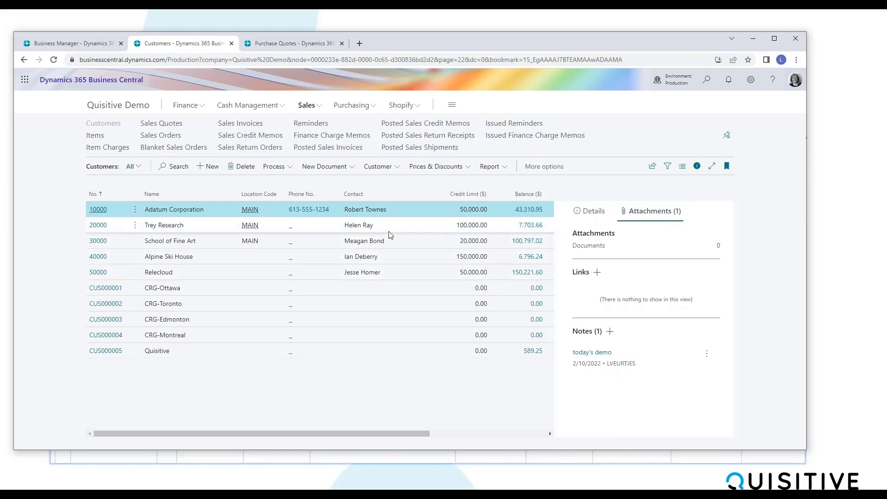
pyautogui.click(414, 240)
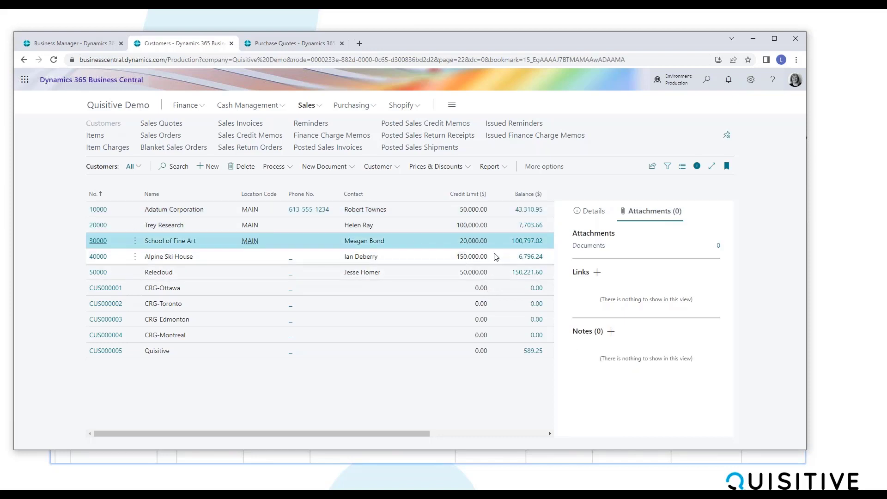
pyautogui.click(422, 262)
pyautogui.click(420, 272)
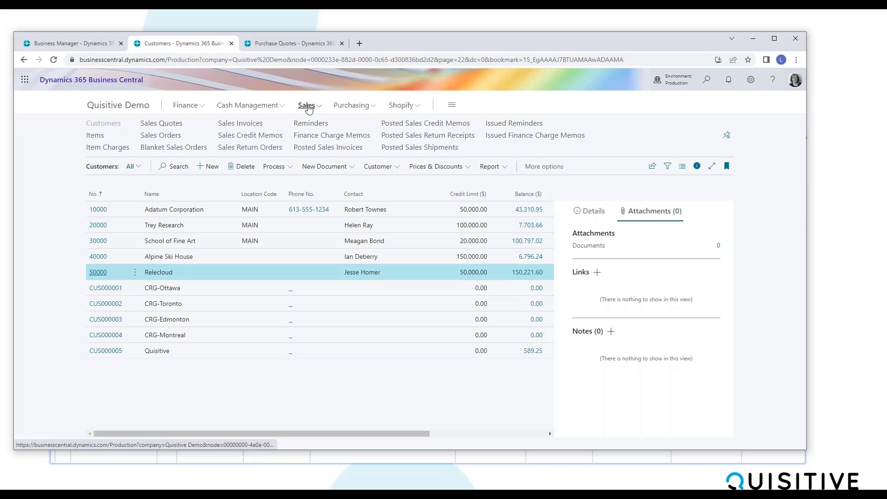
# Create a new sales invoice for Adatum Corporation and choose item 1000, Locking Night Deposit Bag, for its first line.
pyautogui.click(252, 126)
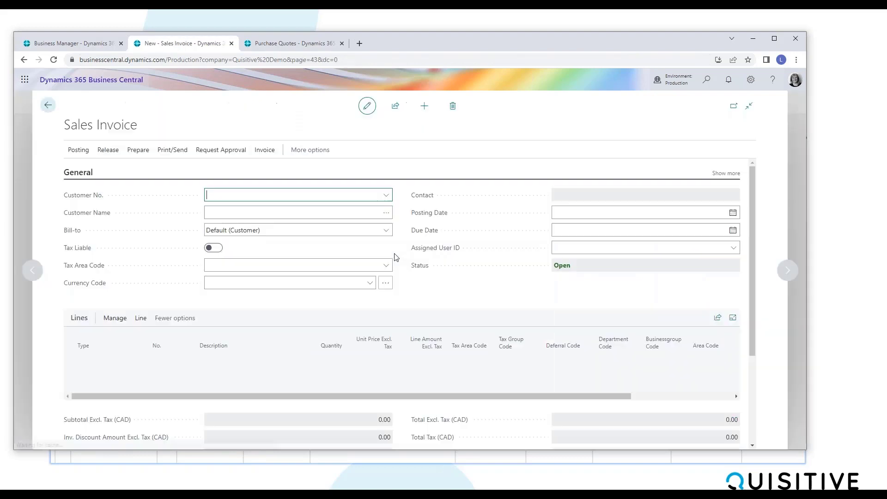
pyautogui.click(379, 200)
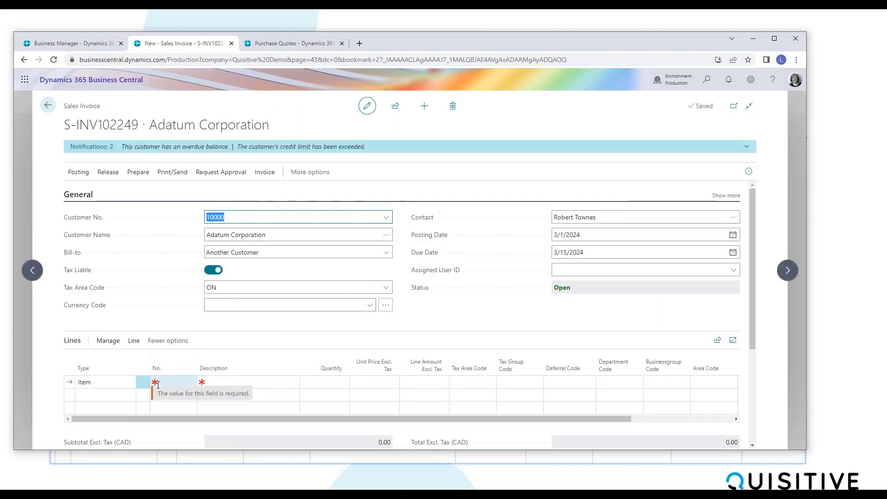
pyautogui.click(174, 383)
pyautogui.click(190, 383)
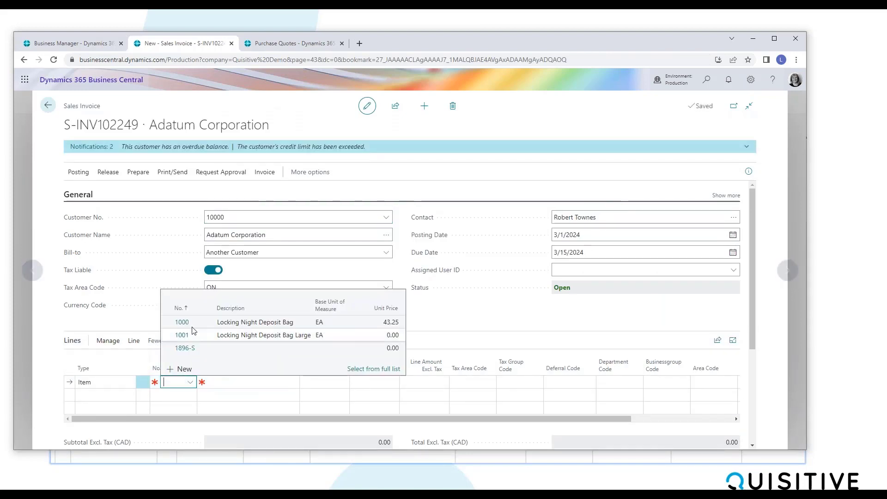
pyautogui.click(293, 323)
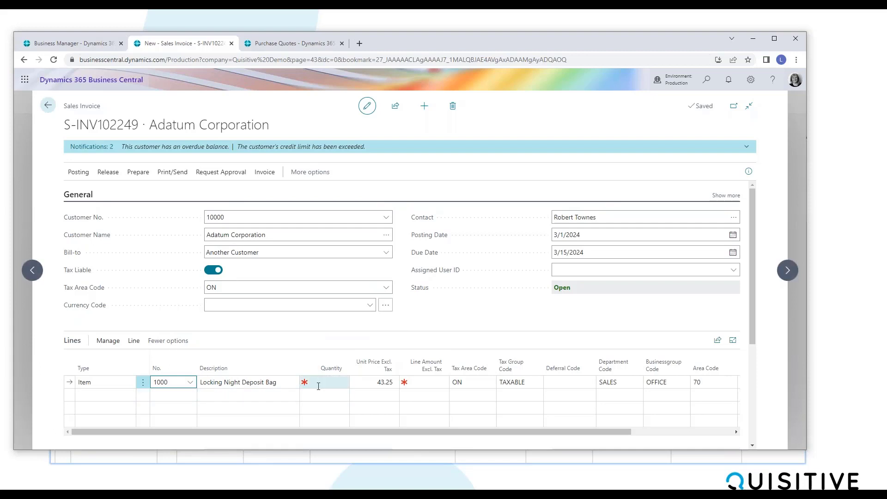
# Set the quantity of the Locking Night Deposit Bag line to 1.
pyautogui.click(318, 384)
pyautogui.press('Tab')
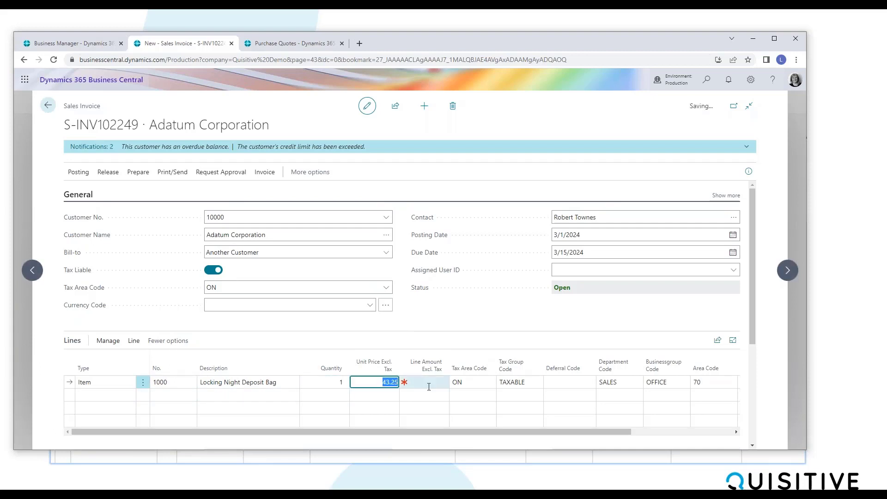
pyautogui.click(429, 386)
pyautogui.hotkey('shift', 'Tab')
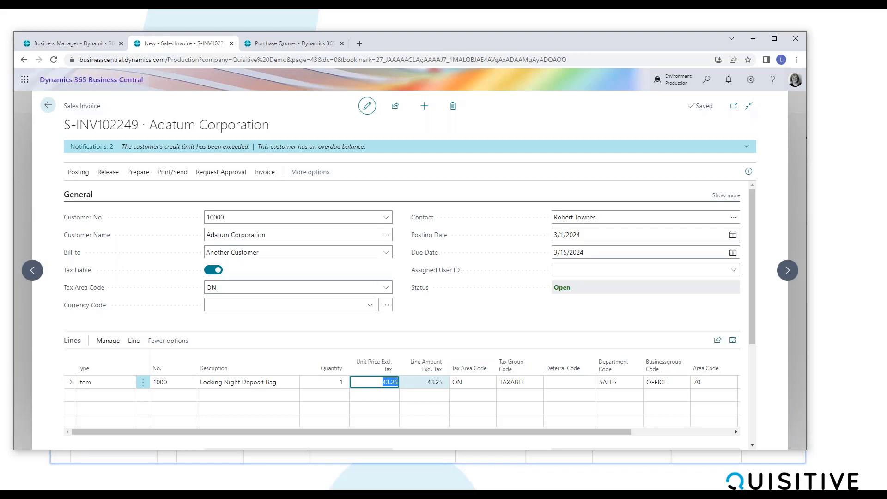
# Set the Locking Night Deposit Bag line's unit price excluding tax to 44.115 and check the invoice totals.
pyautogui.click(397, 382)
pyautogui.press('BackSpace')
pyautogui.press('BackSpace')
pyautogui.press('BackSpace')
pyautogui.press('BackSpace')
pyautogui.write('4.115')
pyautogui.press('Tab')
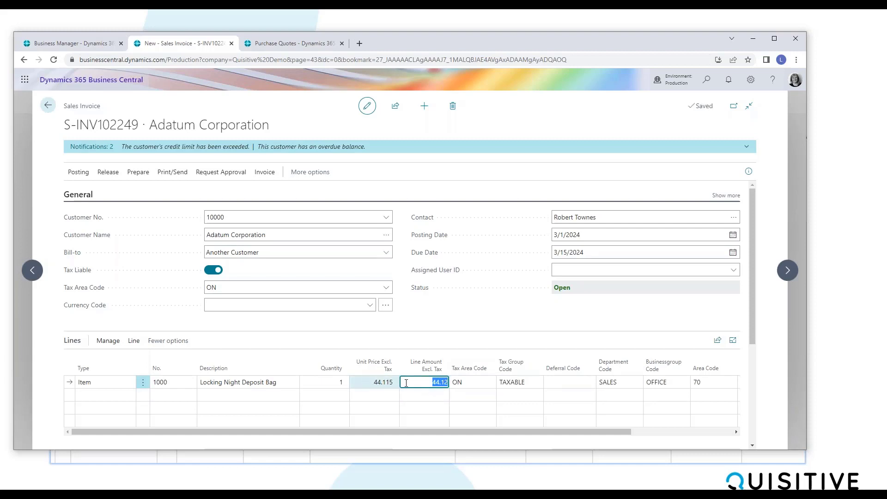
pyautogui.click(370, 384)
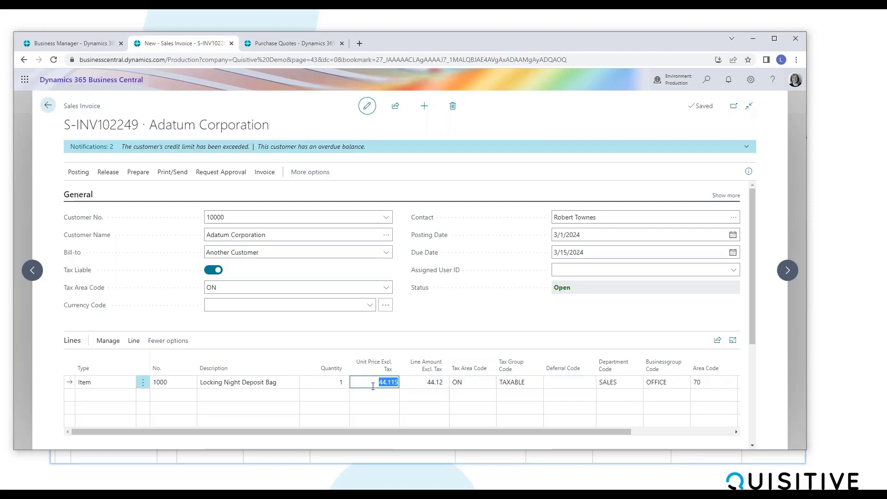
pyautogui.scroll(-3, 430, 387)
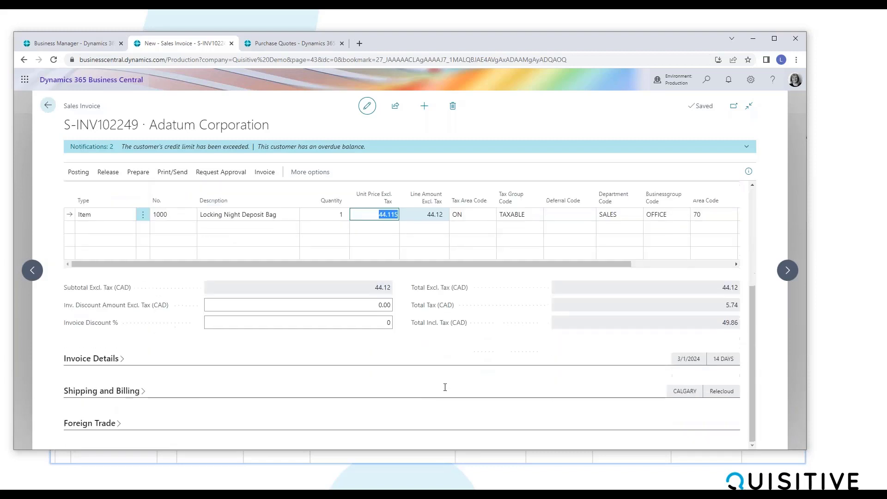
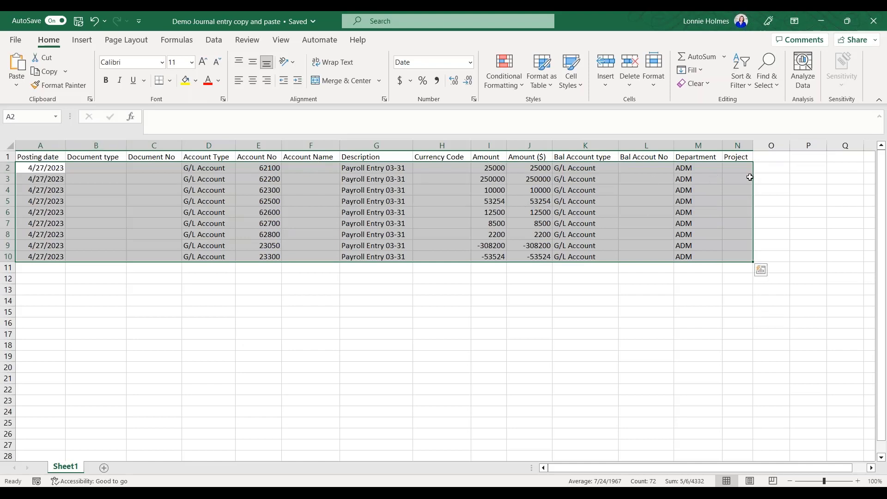
# Copy the payroll entry rows A2:M10 from the Excel sheet and paste them into the DEFAULT general journal batch in Business Central.
pyautogui.moveTo(47, 169); pyautogui.dragTo(694, 252)
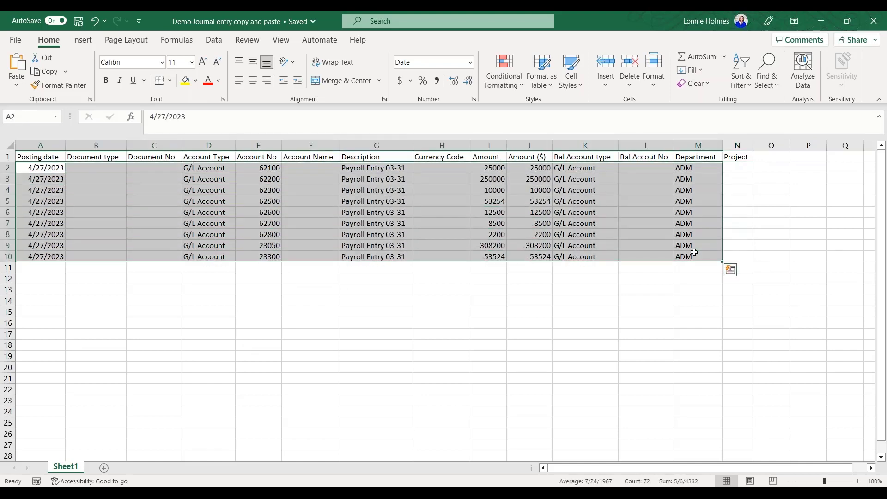
pyautogui.hotkey('ctrl', 'c')
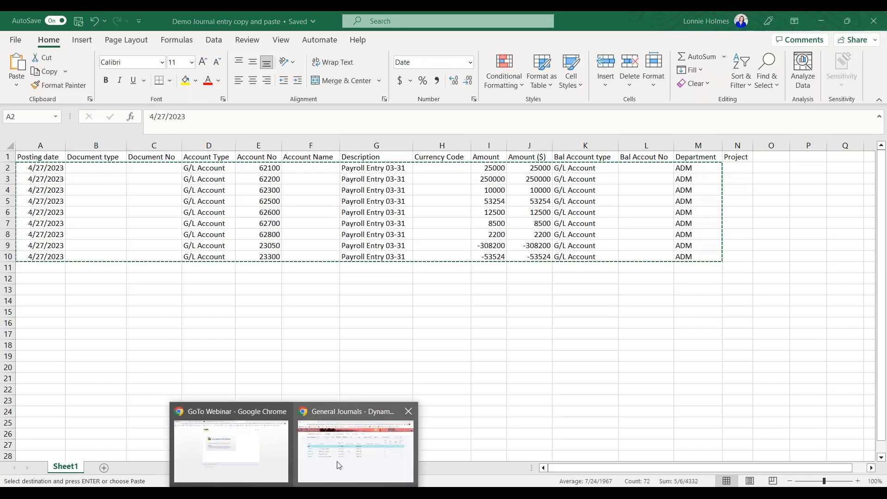
pyautogui.click(336, 457)
pyautogui.click(94, 231)
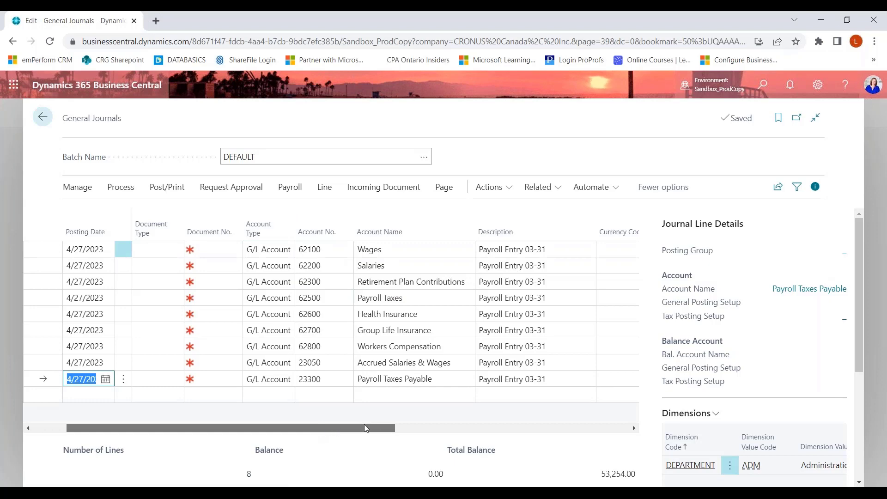
pyautogui.moveTo(323, 430); pyautogui.dragTo(243, 420)
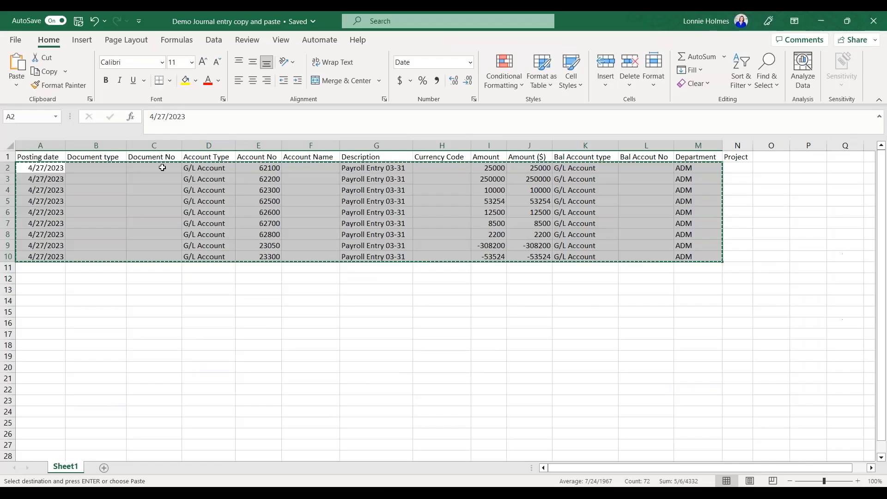
# Switch to the Excel sheet to examine the Document No cells C2:C10, and return to the general journal in Business Central.
pyautogui.click(554, 446)
pyautogui.moveTo(157, 168); pyautogui.dragTo(162, 257)
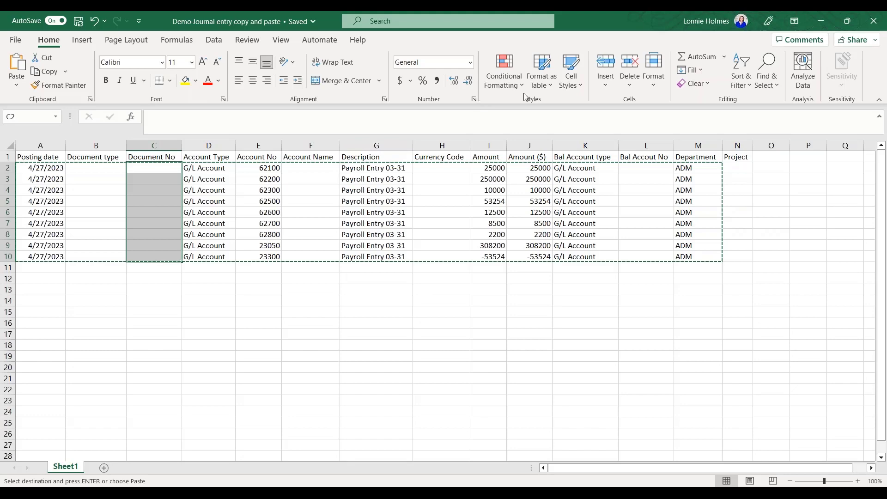
pyautogui.click(821, 21)
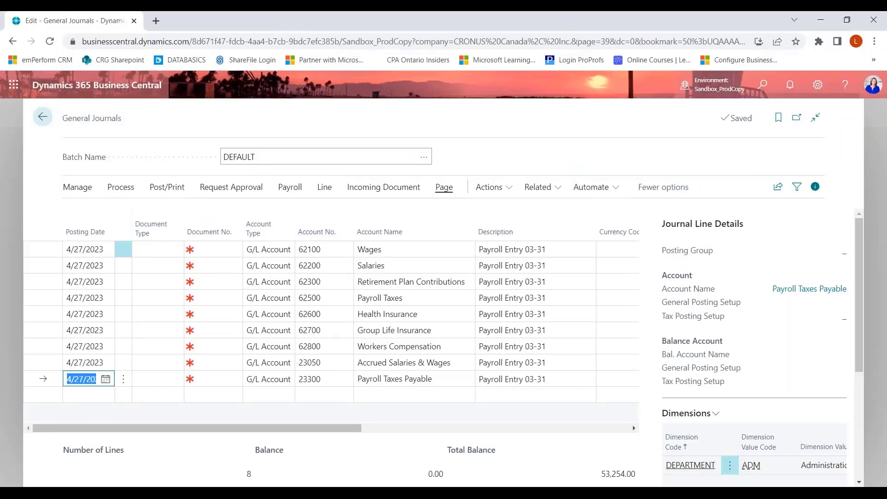
# Renumber the document numbers of the pasted general journal lines.
pyautogui.click(485, 189)
pyautogui.moveTo(485, 212)
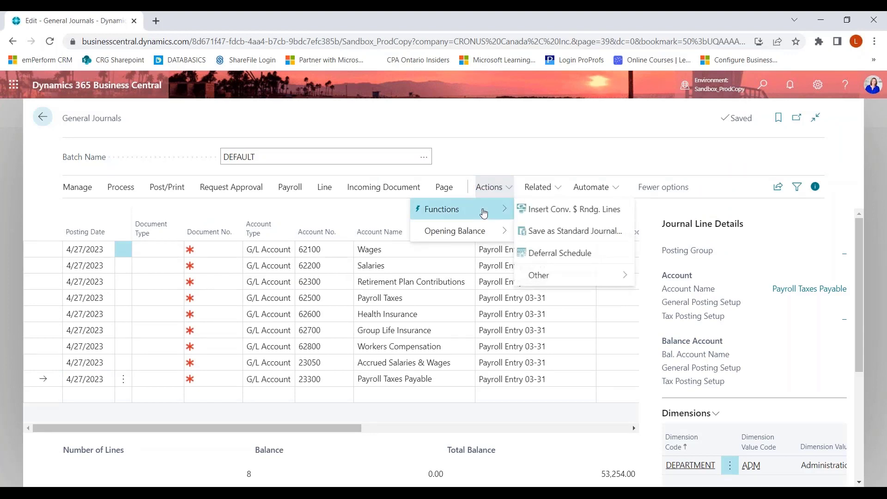
pyautogui.moveTo(596, 275)
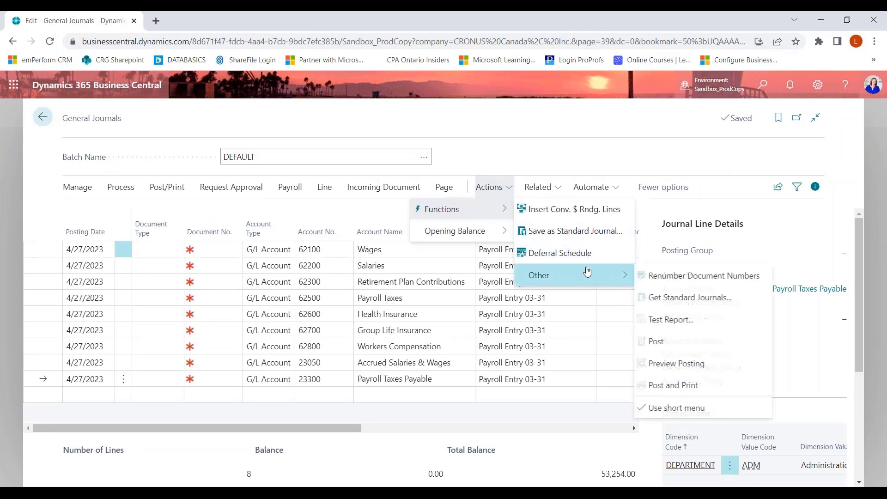
pyautogui.click(698, 285)
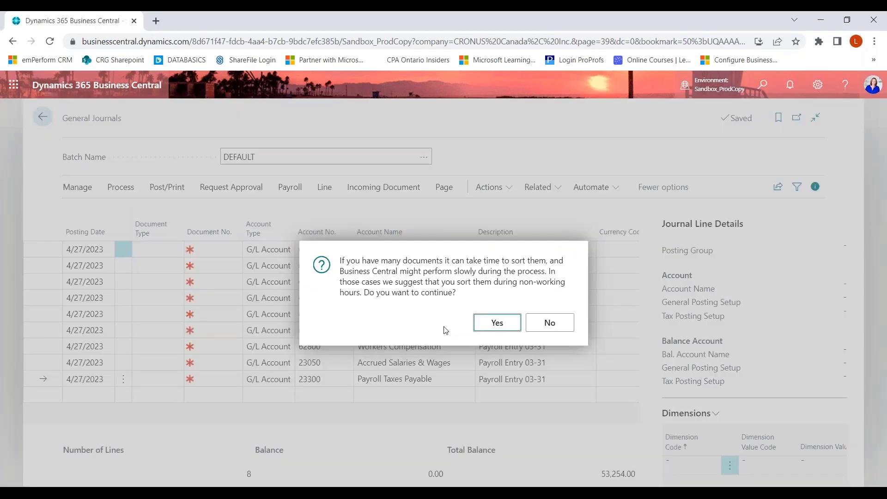
pyautogui.click(495, 325)
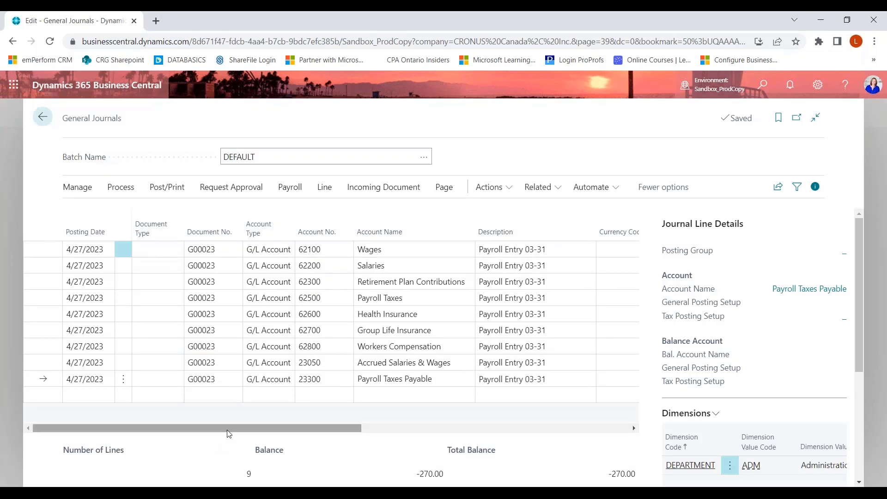
# Look at the journal's posting and printing options without posting, and look across the columns of the journal lines.
pyautogui.moveTo(228, 432); pyautogui.dragTo(273, 434)
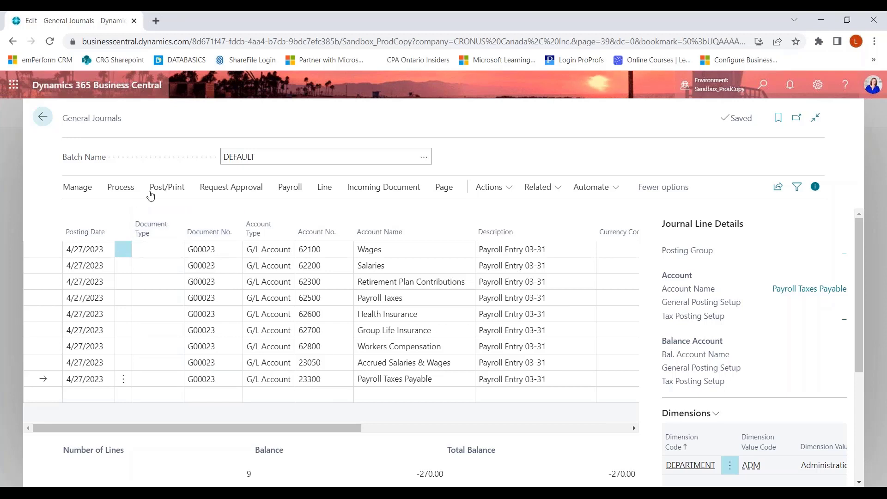
pyautogui.click(167, 188)
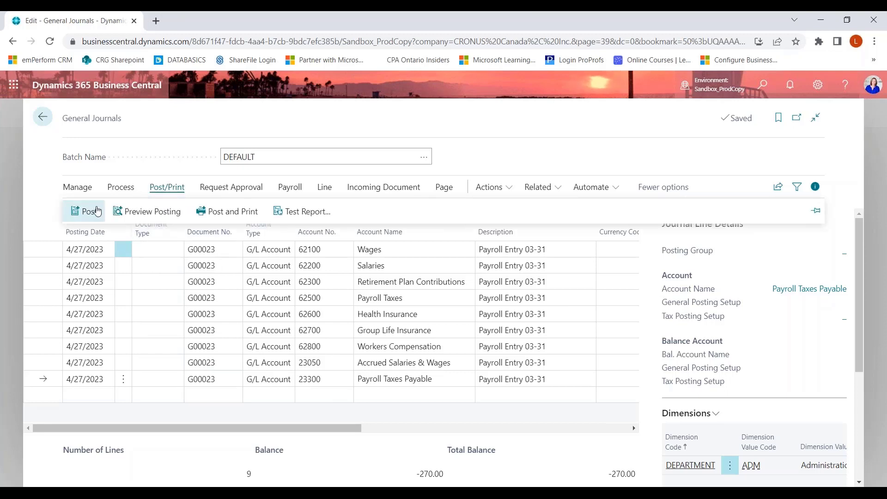
pyautogui.click(271, 130)
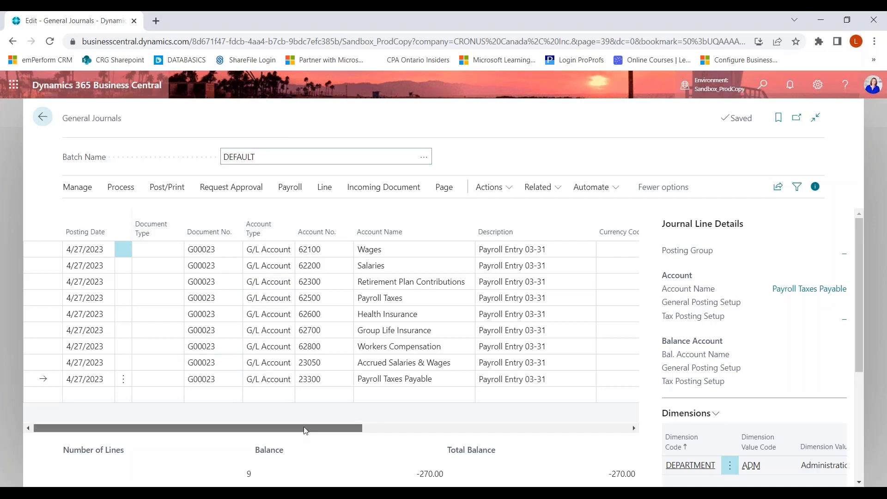
pyautogui.moveTo(303, 427); pyautogui.dragTo(168, 389)
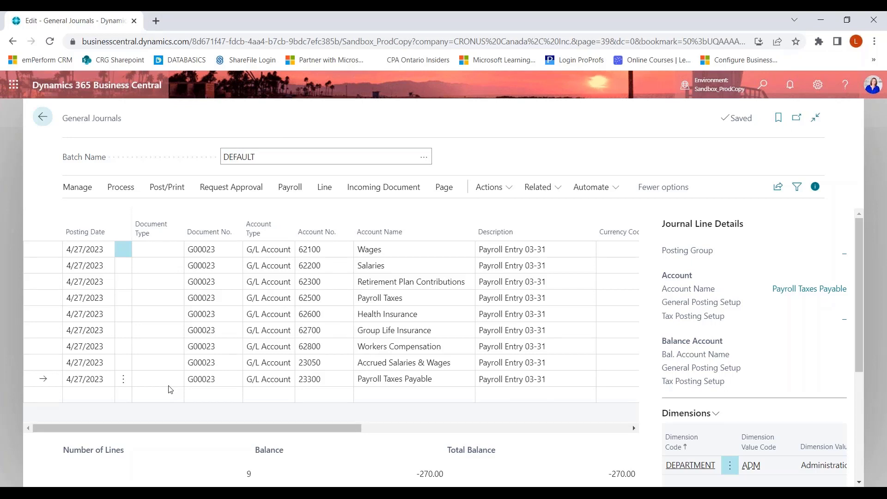
# Export the general journal with Edit in Excel, open the downloaded workbook and enable editing in it.
pyautogui.click(782, 192)
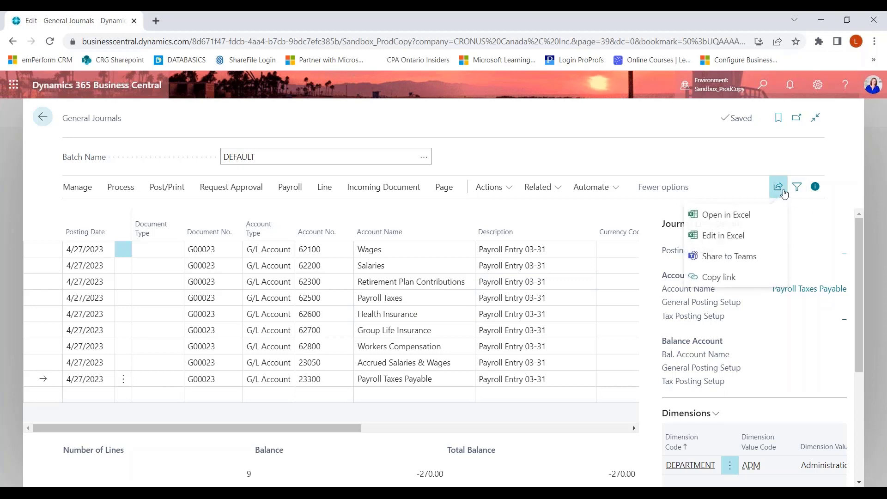
pyautogui.click(710, 235)
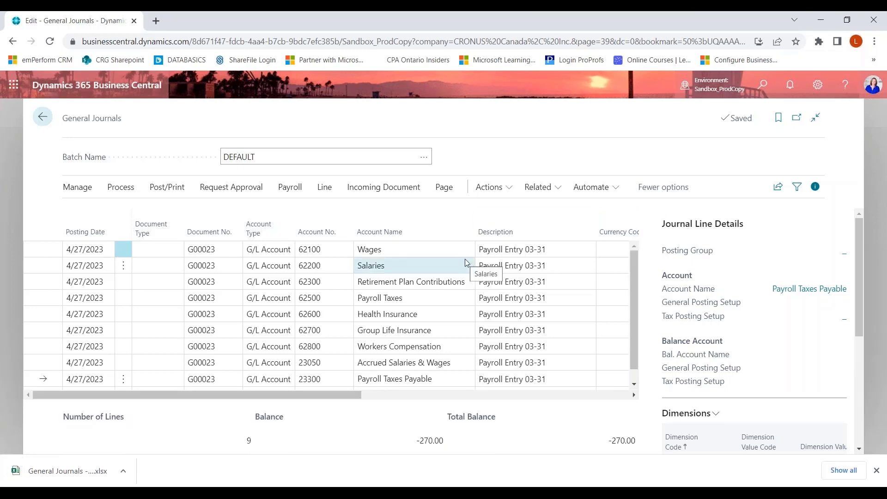
pyautogui.click(58, 463)
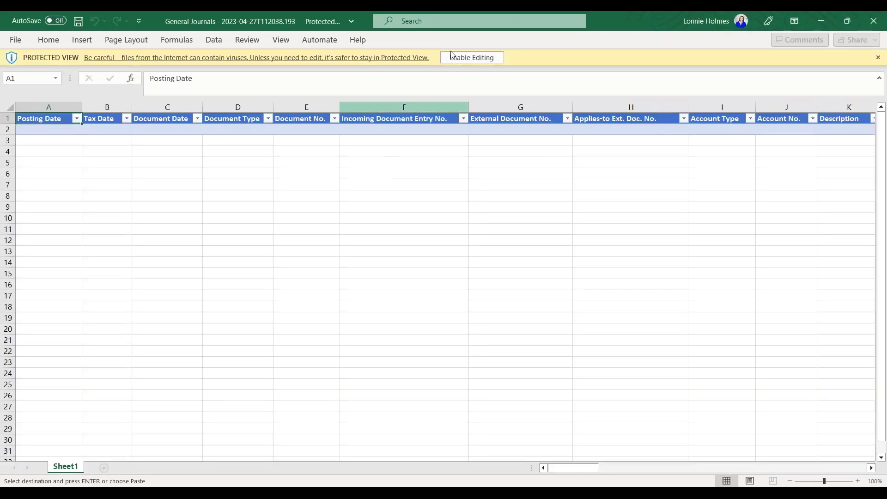
pyautogui.click(471, 57)
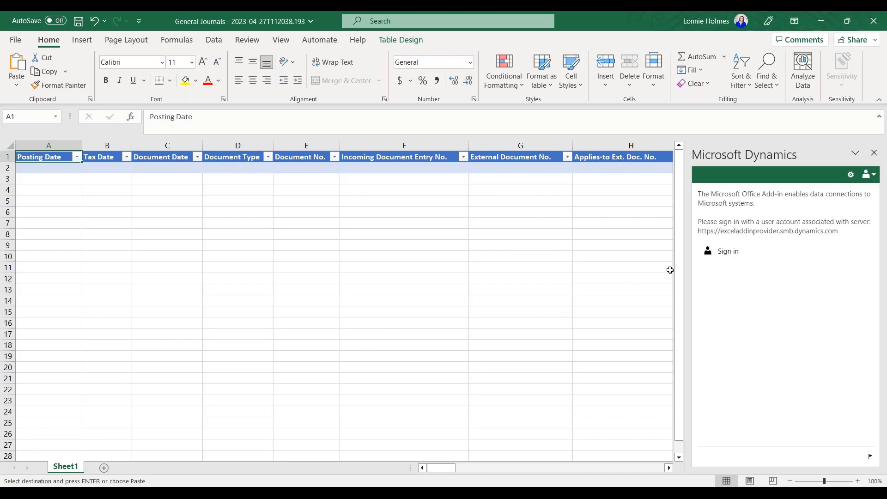
# Sign in to the Microsoft Dynamics add-in with the account password and choose to stay signed in.
pyautogui.click(724, 251)
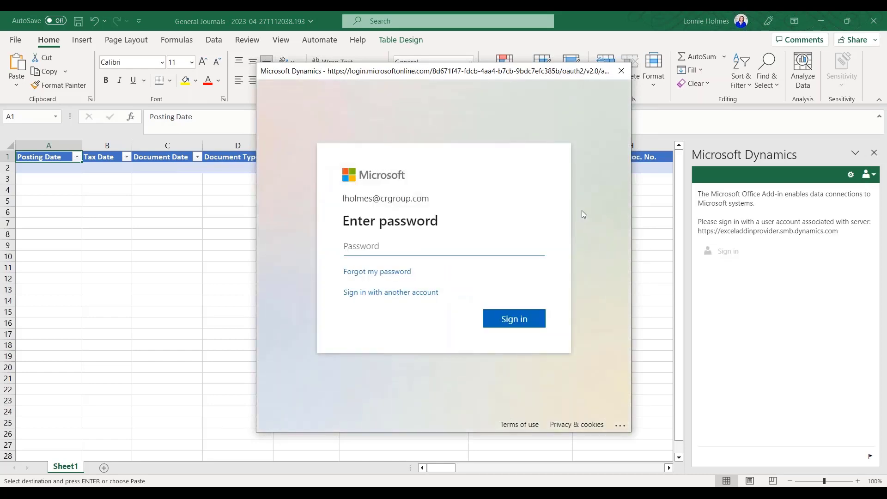
pyautogui.write('••••••••••••')
pyautogui.press('Return')
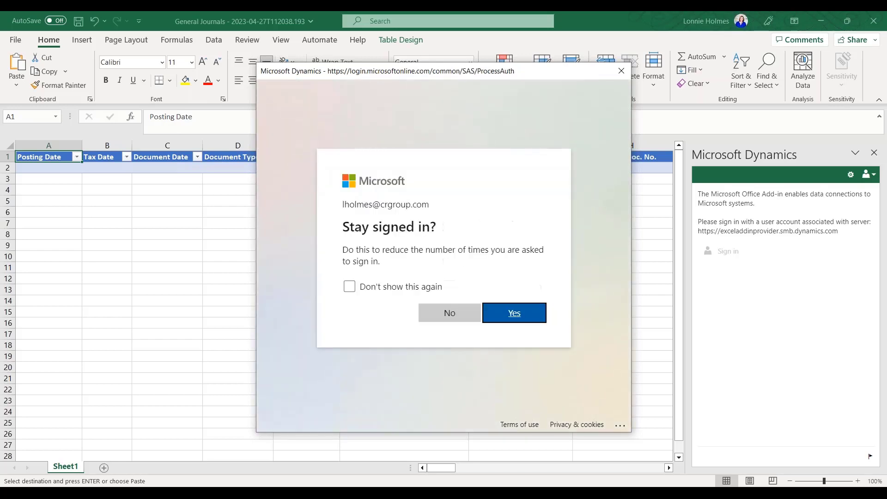
pyautogui.click(504, 319)
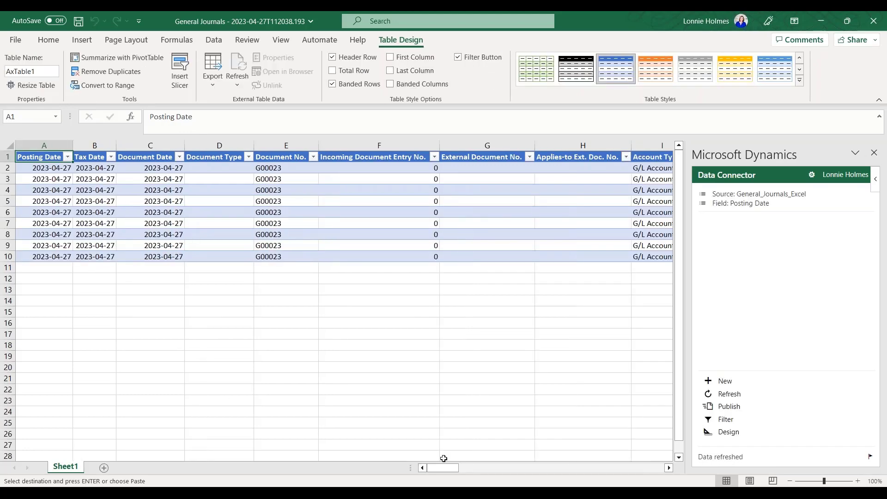
# Copy the posting dates from A2:A10 into A11:A19 and fill G/L Account down the Account Type column to row 19.
pyautogui.moveTo(444, 467); pyautogui.dragTo(123, 286)
pyautogui.moveTo(50, 172); pyautogui.dragTo(51, 356)
pyautogui.hotkey('ctrl', 'v')
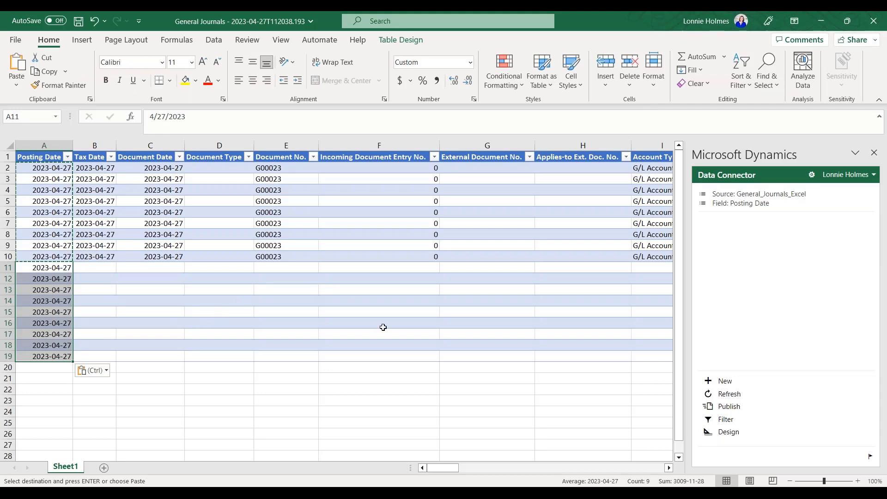
pyautogui.moveTo(443, 468); pyautogui.dragTo(470, 468)
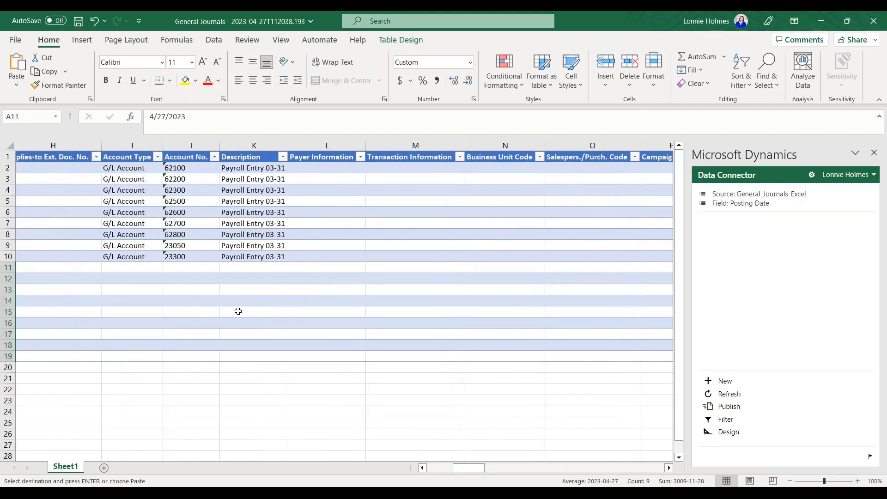
pyautogui.click(137, 255)
pyautogui.moveTo(163, 262); pyautogui.dragTo(163, 361)
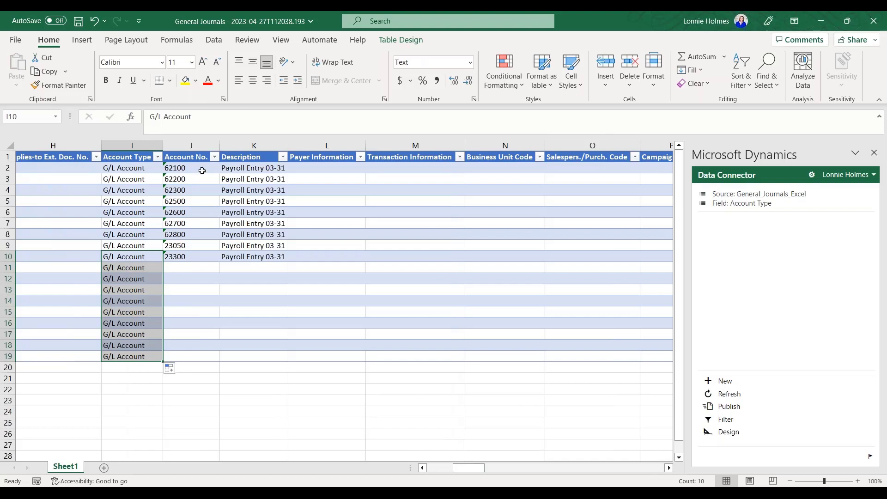
# Copy the account numbers and descriptions of rows 2 to 10 into rows 11 to 19.
pyautogui.moveTo(201, 170); pyautogui.dragTo(267, 256)
pyautogui.hotkey('ctrl', 'c')
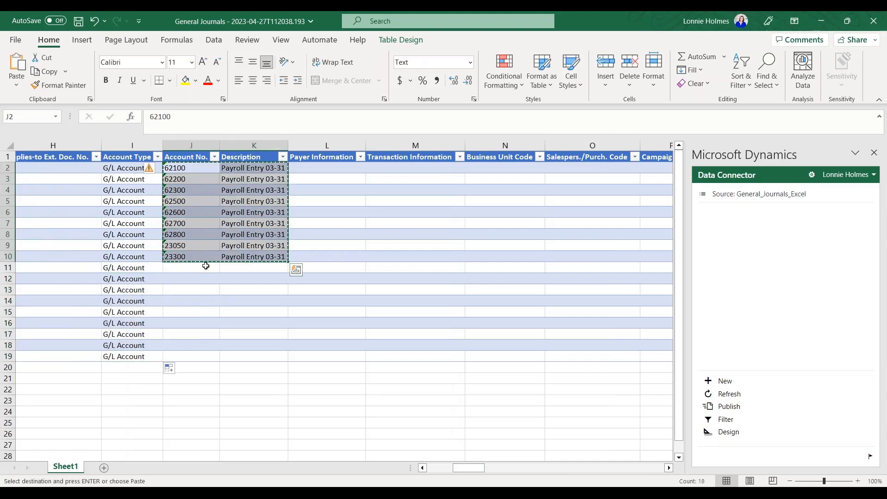
pyautogui.click(205, 267)
pyautogui.hotkey('ctrl', 'v')
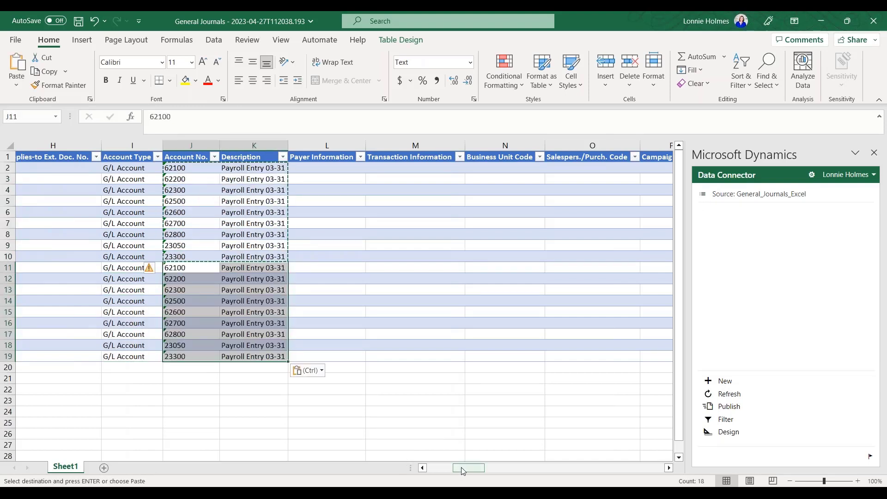
# Copy the values of the Amount column in AC2:AC10 into AC11:AC19.
pyautogui.moveTo(461, 467); pyautogui.dragTo(532, 467)
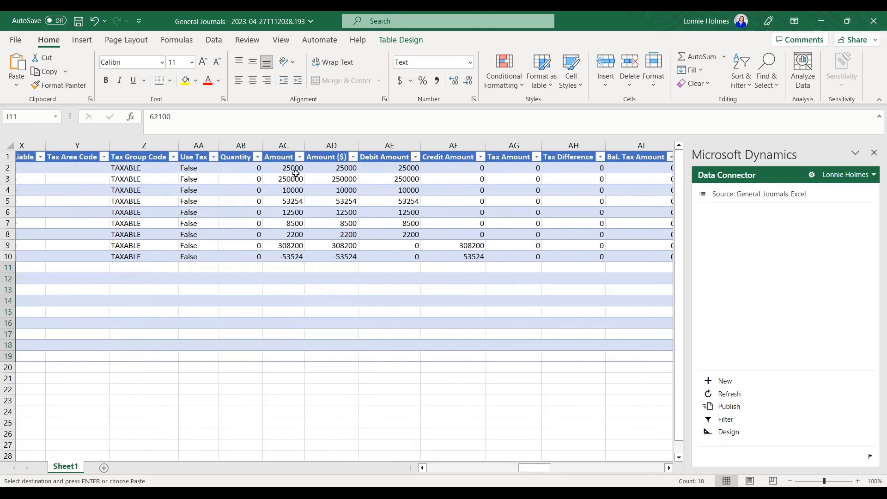
pyautogui.moveTo(296, 169); pyautogui.dragTo(295, 252)
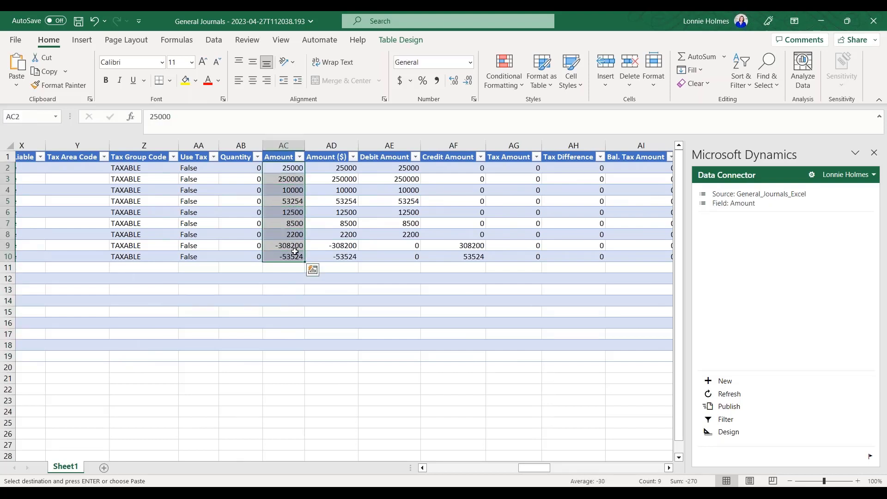
pyautogui.hotkey('ctrl', 'c')
pyautogui.click(286, 266)
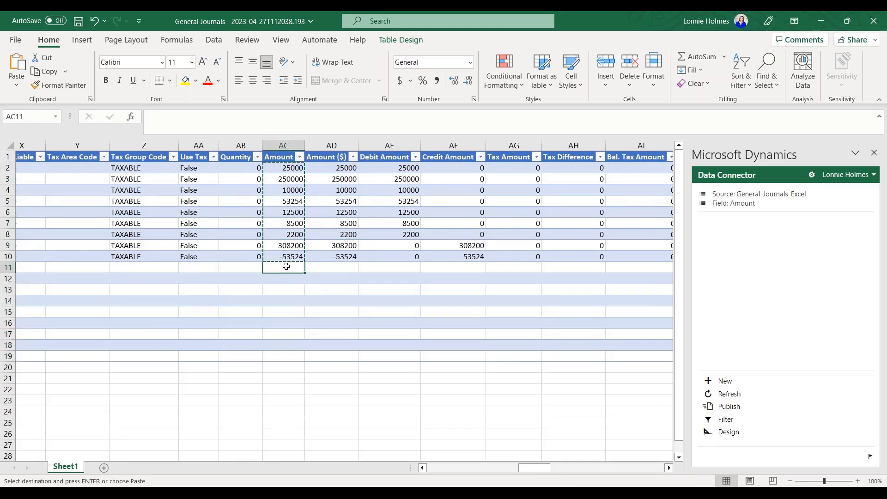
pyautogui.hotkey('ctrl', 'v')
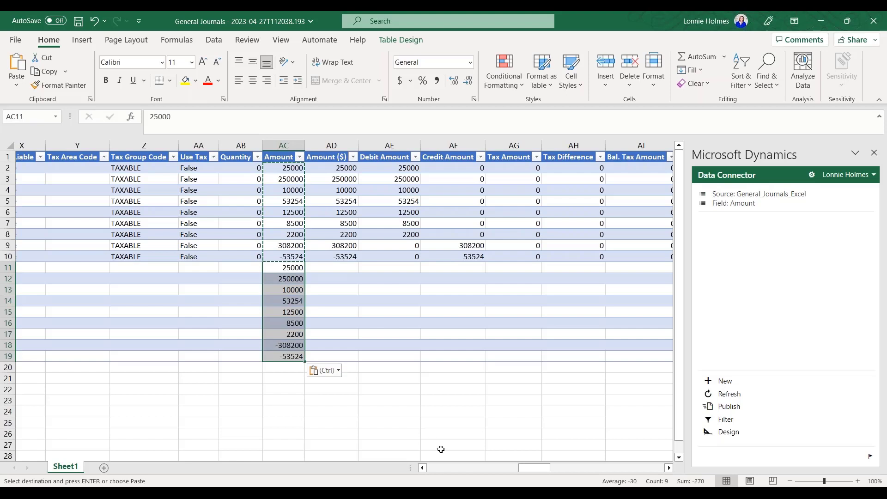
# Fill Shortcut Dimension 1 Code ADM, Journal Template Name GENERAL and Journal Batch Name DEFAULT down through row 19.
pyautogui.moveTo(530, 469); pyautogui.dragTo(647, 457)
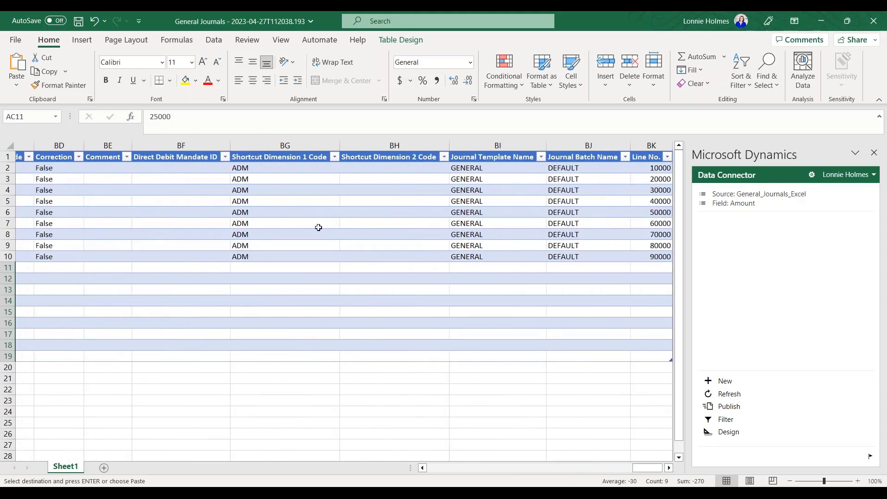
pyautogui.click(265, 261)
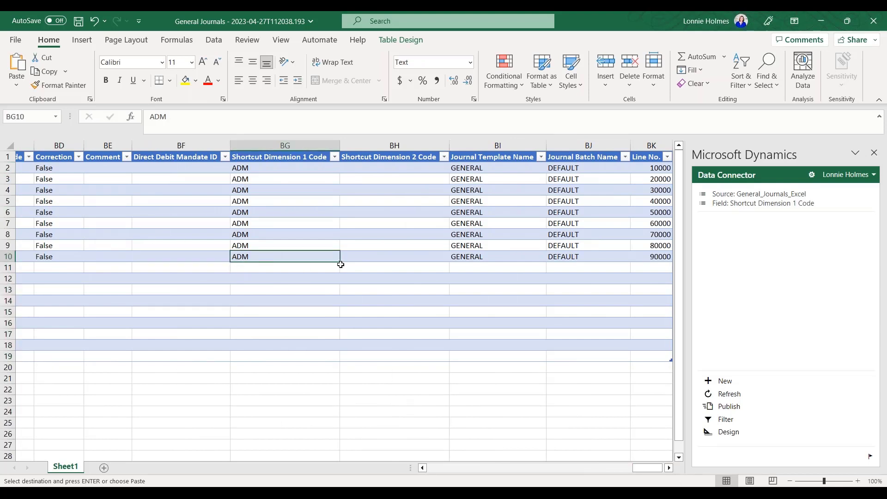
pyautogui.moveTo(339, 262); pyautogui.dragTo(340, 358)
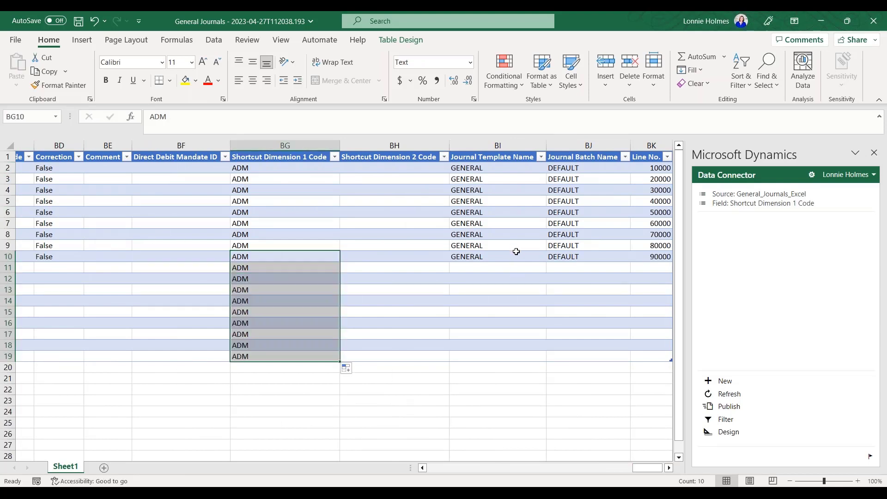
pyautogui.click(517, 253)
pyautogui.moveTo(546, 261); pyautogui.dragTo(545, 358)
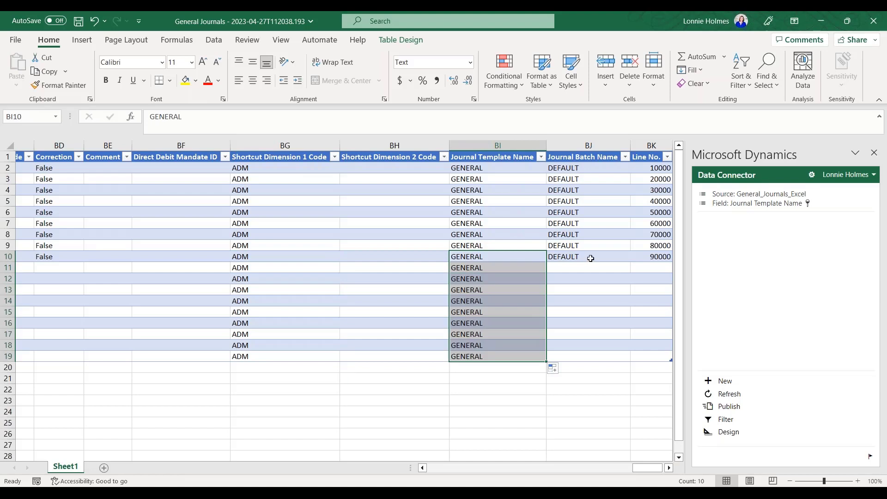
pyautogui.click(589, 258)
pyautogui.moveTo(631, 262); pyautogui.dragTo(630, 359)
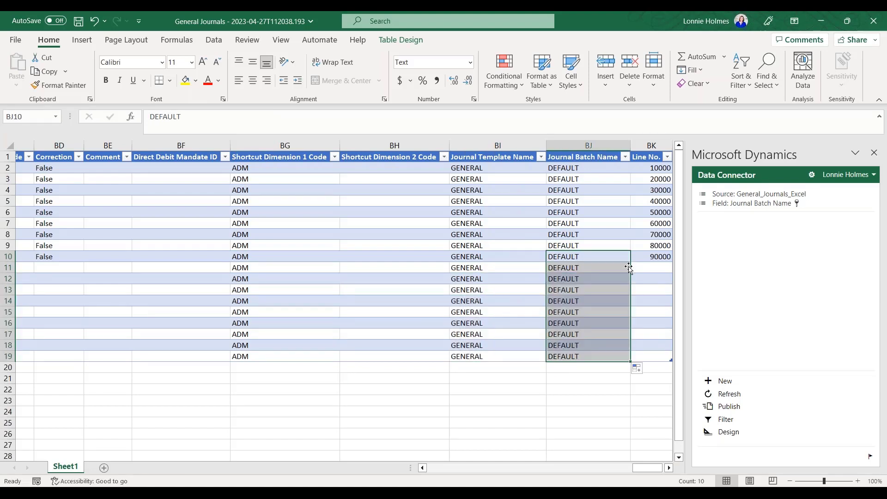
# Publish the added journal lines from the workbook and switch back to the general journal in Business Central.
pyautogui.moveTo(639, 468)
pyautogui.mouseDown()
pyautogui.moveTo(435, 467)
pyautogui.moveTo(645, 467)
pyautogui.mouseUp()
pyautogui.click(728, 406)
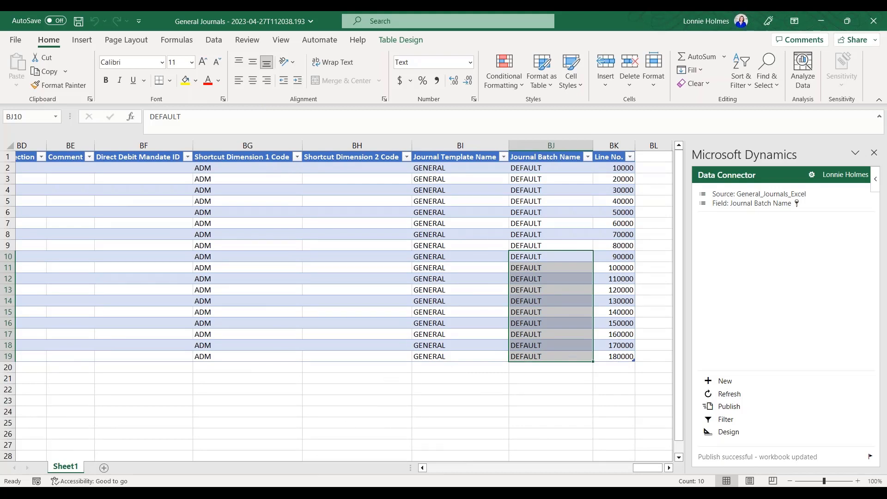
pyautogui.moveTo(292, 493)
pyautogui.click(361, 450)
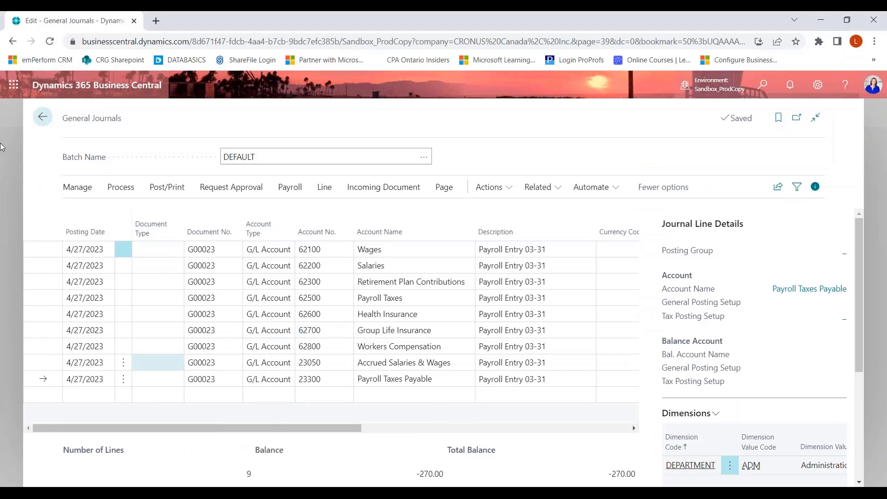
# Reopen the DEFAULT journal batch and examine the published lines with their amounts and department codes.
pyautogui.click(43, 117)
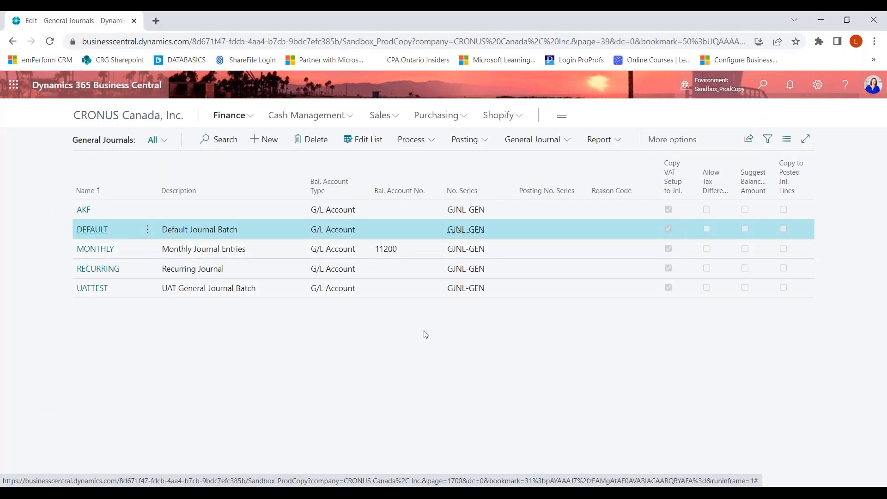
pyautogui.scroll(-2, 380, 328)
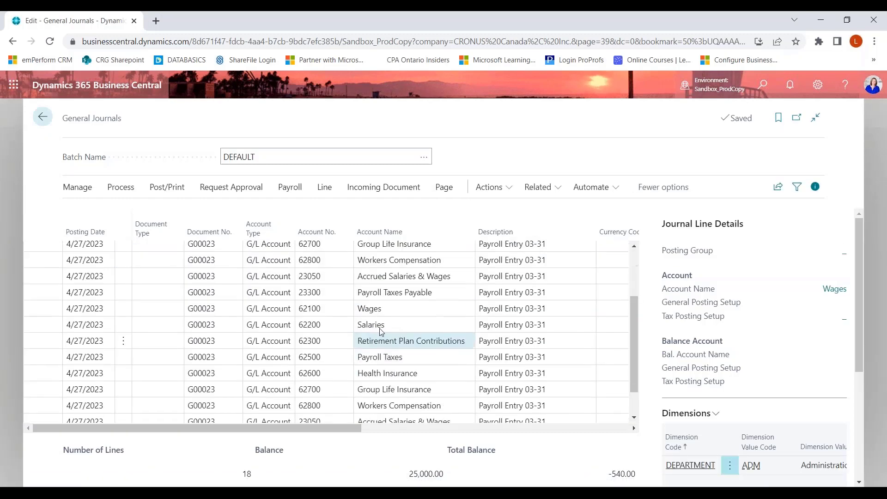
pyautogui.scroll(-2, 380, 330)
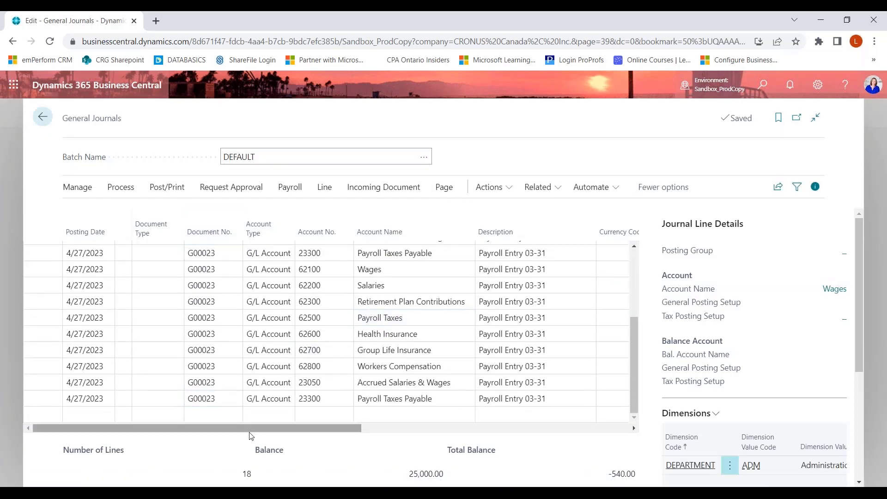
pyautogui.moveTo(249, 430); pyautogui.dragTo(504, 448)
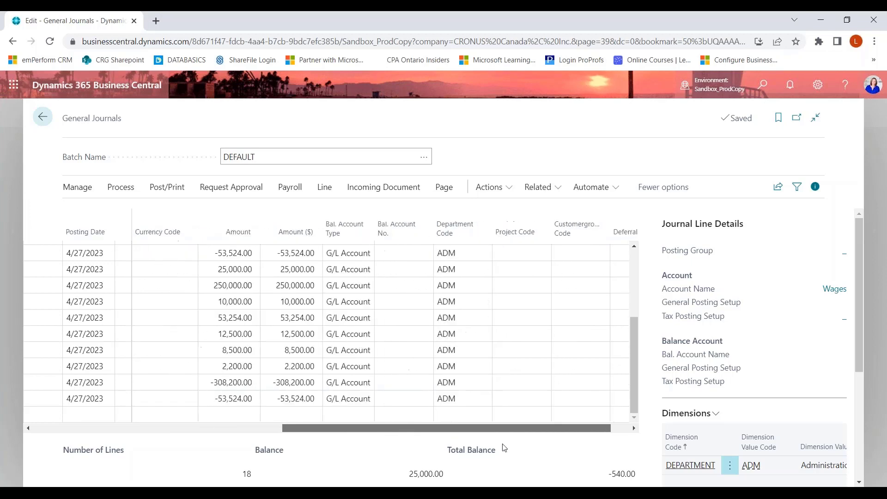
pyautogui.moveTo(633, 389); pyautogui.dragTo(643, 289)
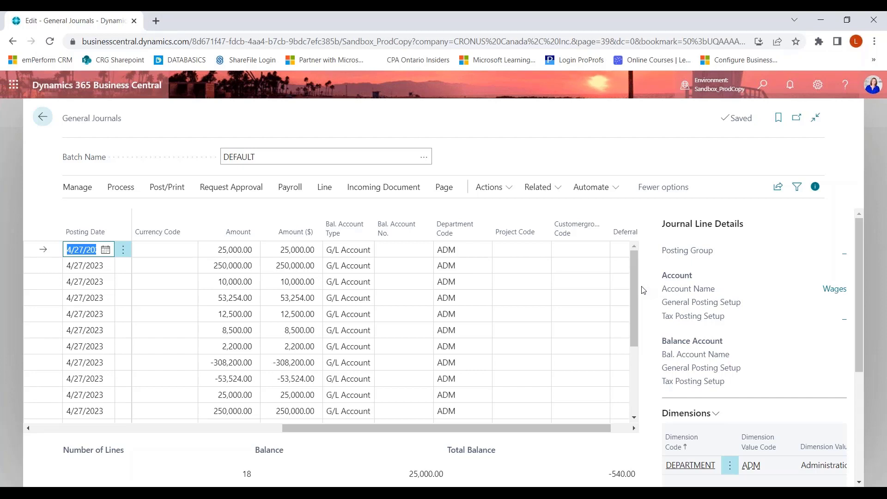
# Leave the journal, open the Chart of Accounts and look at its sharing and Excel options.
pyautogui.click(43, 121)
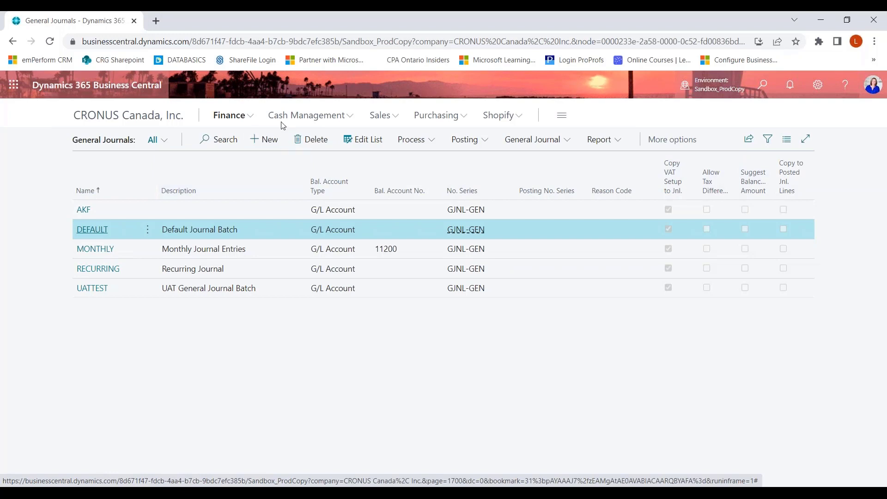
pyautogui.click(252, 121)
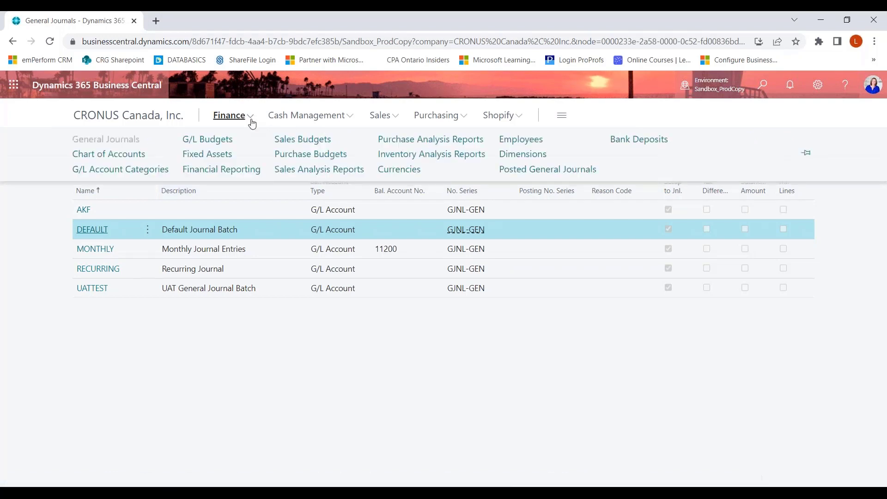
pyautogui.moveTo(327, 190)
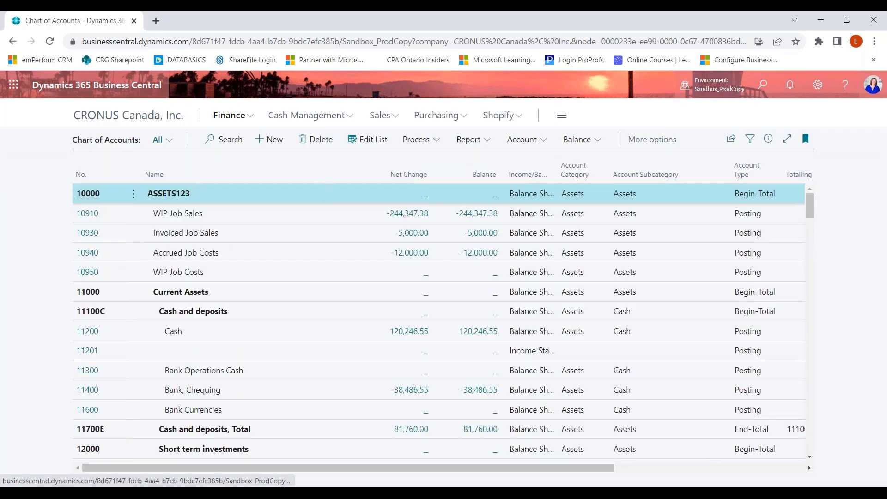
pyautogui.click(731, 139)
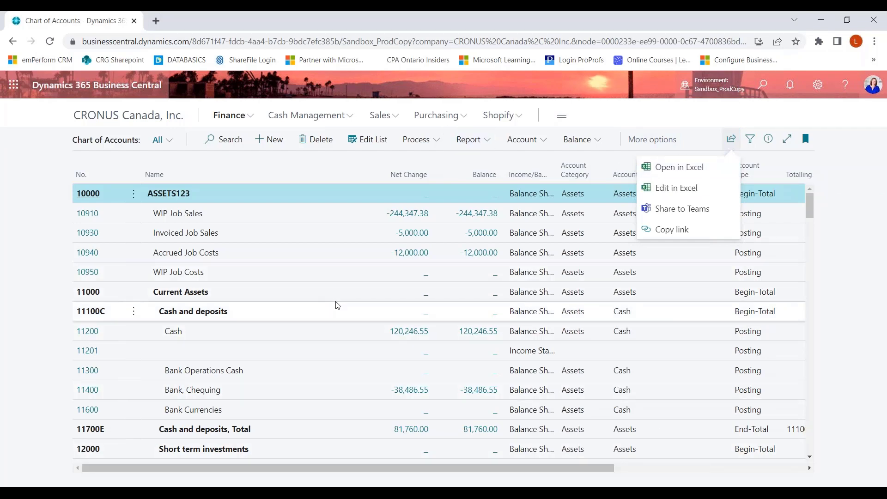
pyautogui.click(851, 179)
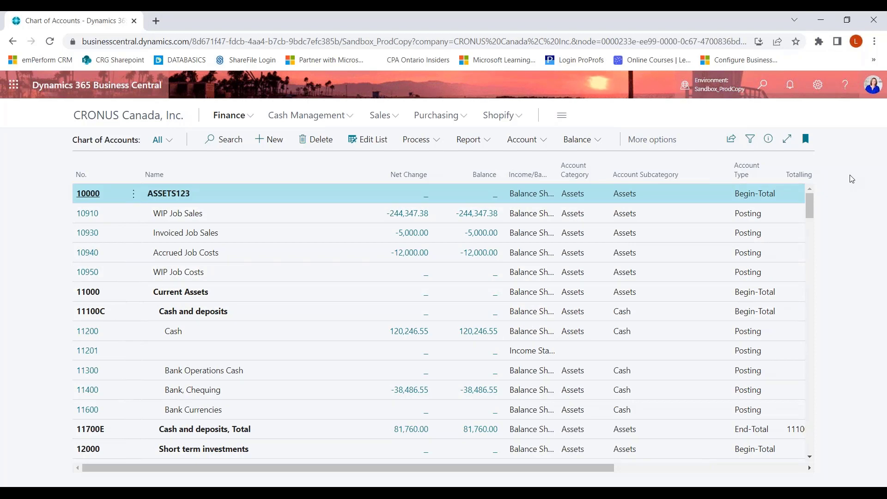
# Return to the home page, open the Vendors list and locate the CRGroup and Quisitive vendors.
pyautogui.click(137, 119)
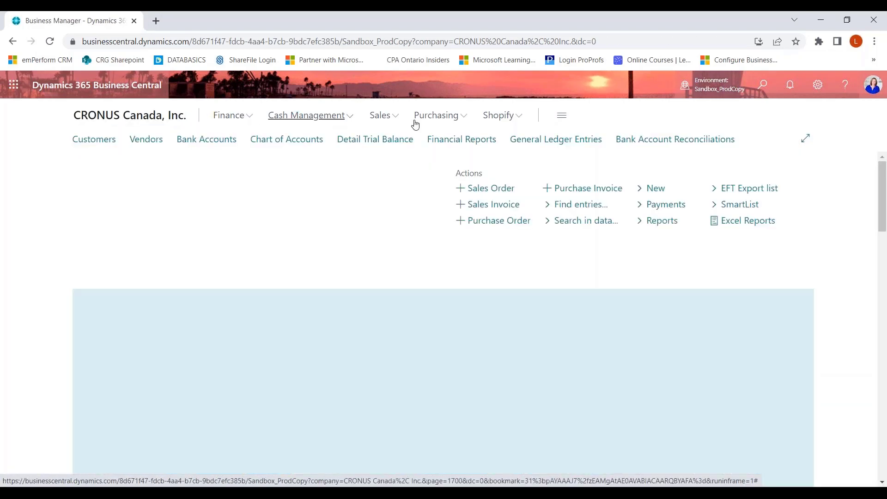
pyautogui.click(427, 116)
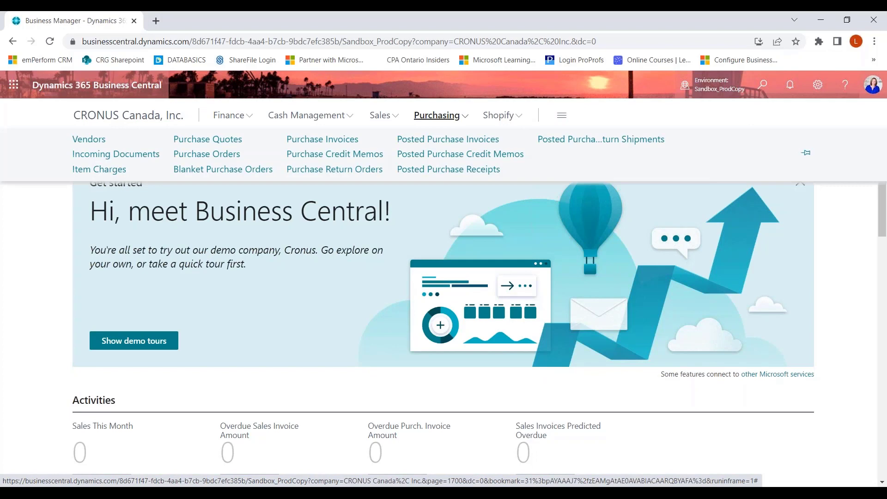
pyautogui.click(91, 138)
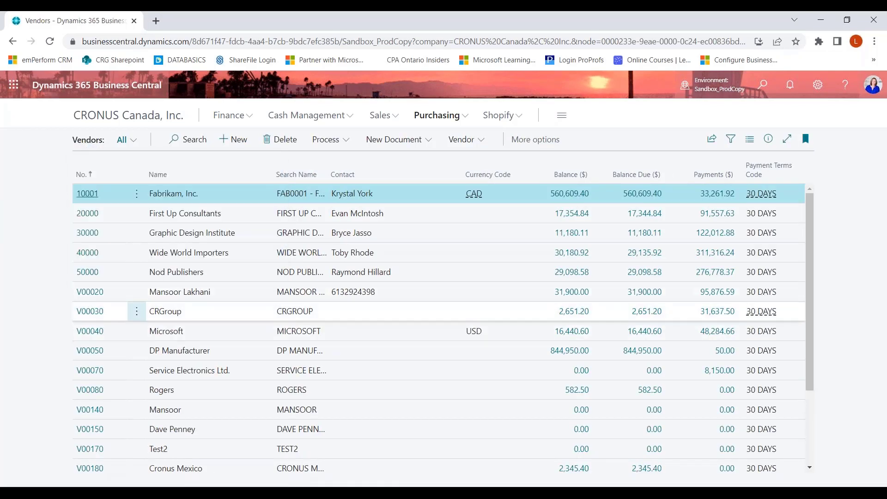
pyautogui.click(229, 315)
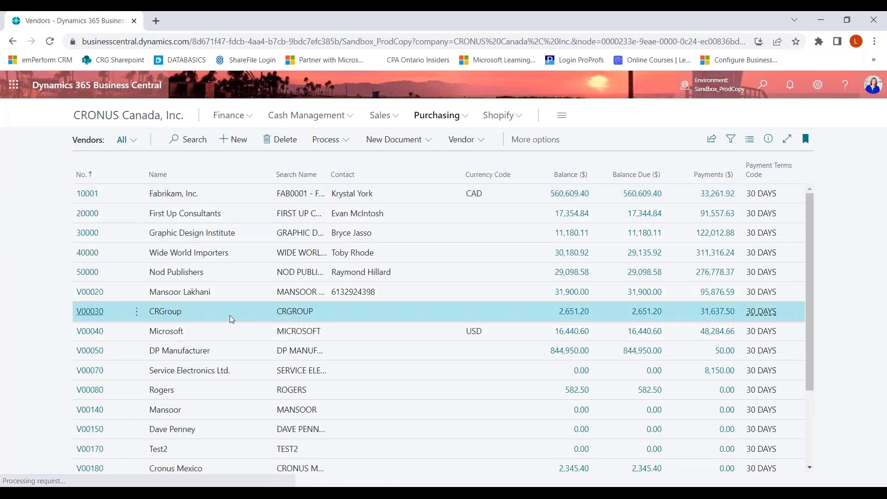
pyautogui.scroll(-3, 229, 315)
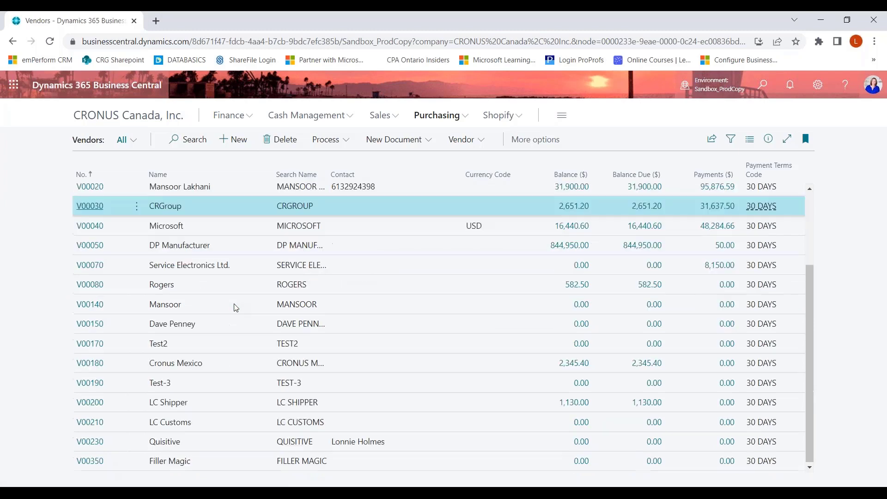
pyautogui.click(201, 440)
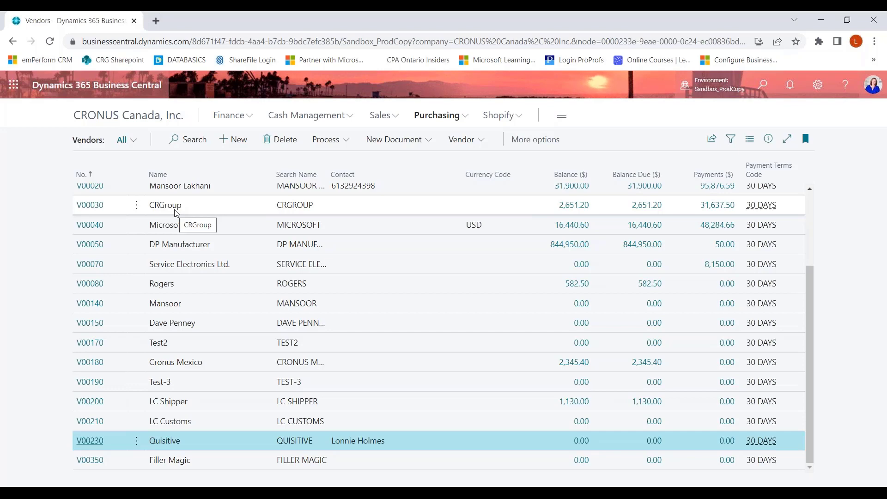
# Open the Quisitive vendor card, start a duplicate merge and choose CRGroup as the vendor to merge with.
pyautogui.click(95, 447)
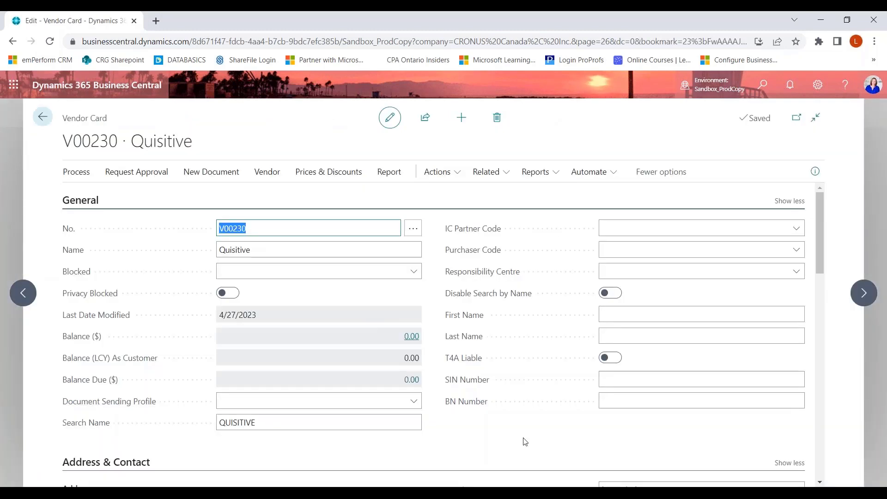
pyautogui.click(72, 174)
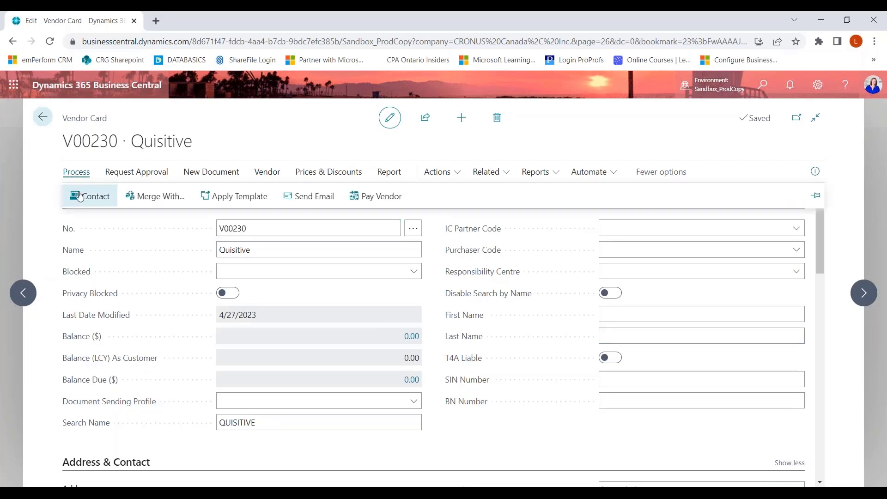
pyautogui.click(157, 197)
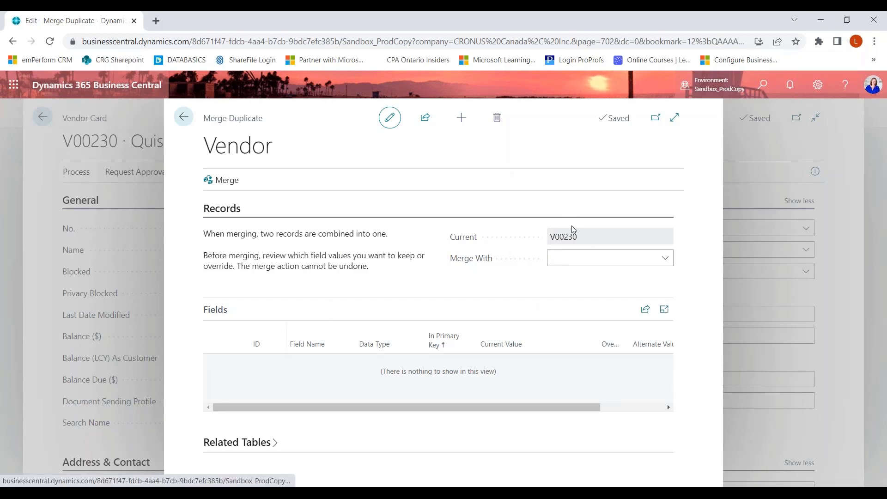
pyautogui.click(664, 261)
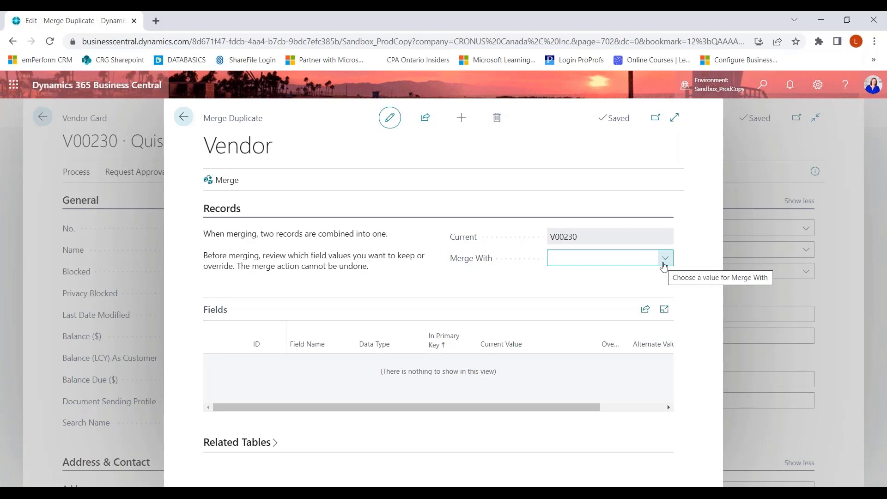
pyautogui.click(663, 259)
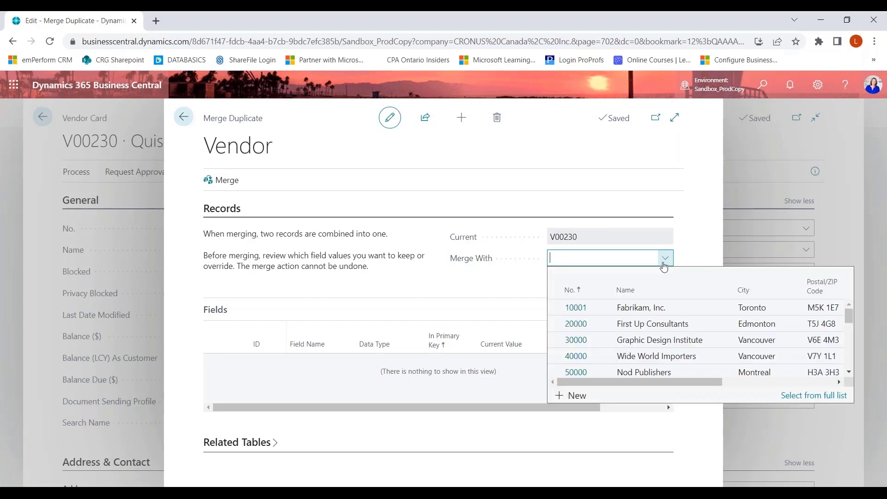
pyautogui.scroll(-3, 654, 305)
pyautogui.scroll(2, 623, 332)
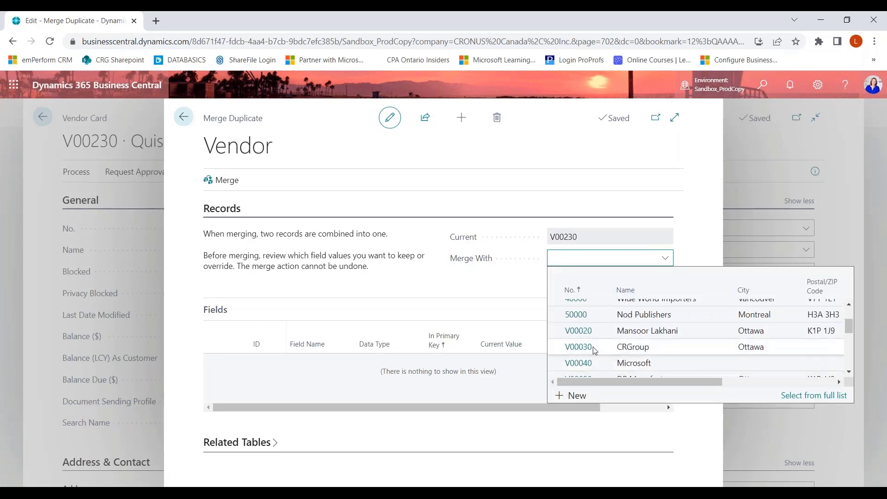
pyautogui.click(585, 347)
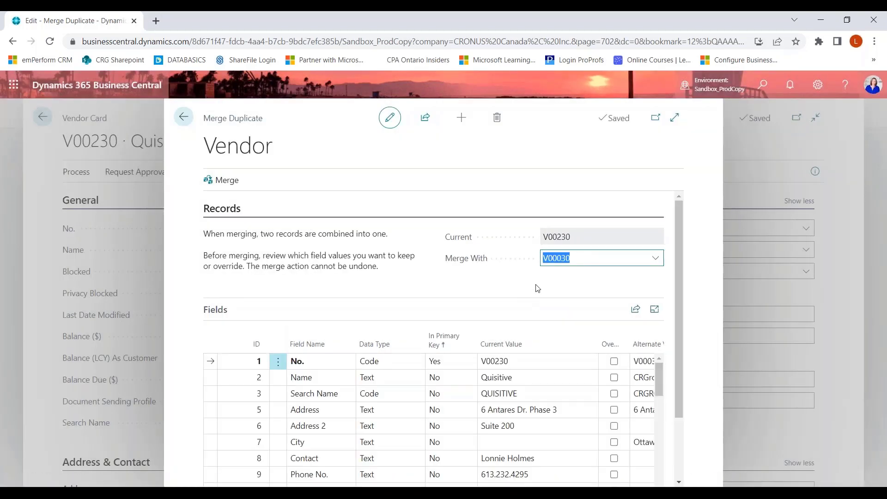
# Review the compared field values, merge CRGroup into Quisitive and select the Quisitive row in the vendor list.
pyautogui.moveTo(659, 382); pyautogui.dragTo(668, 456)
pyautogui.moveTo(673, 458); pyautogui.dragTo(679, 365)
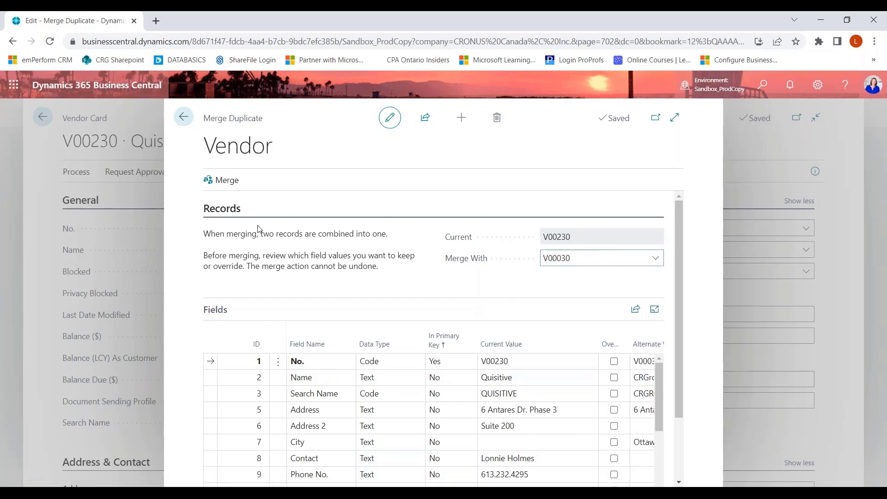
pyautogui.click(221, 181)
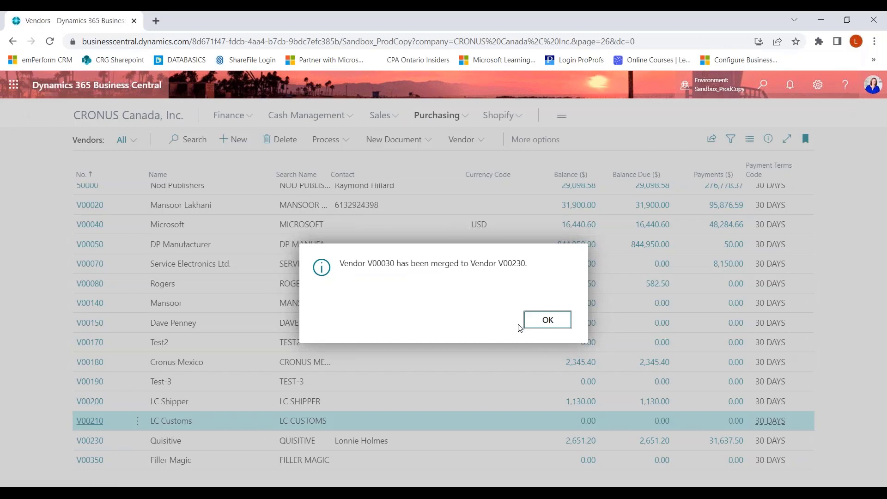
pyautogui.click(535, 328)
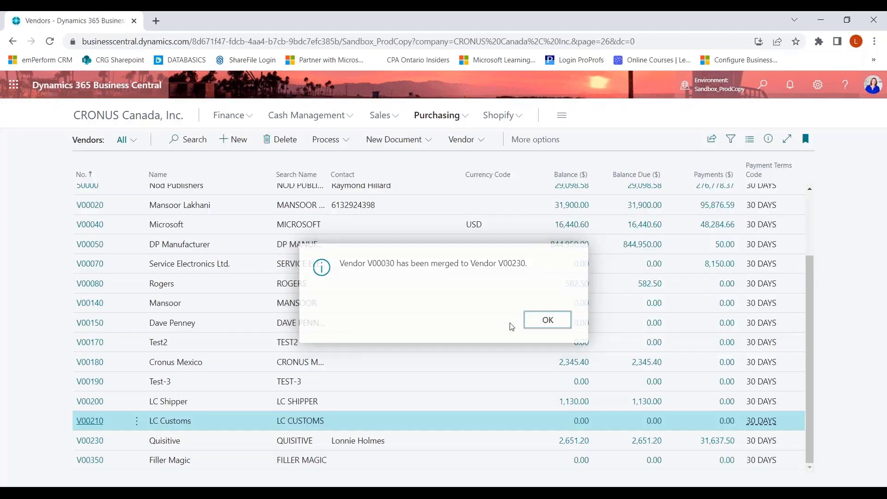
pyautogui.click(217, 445)
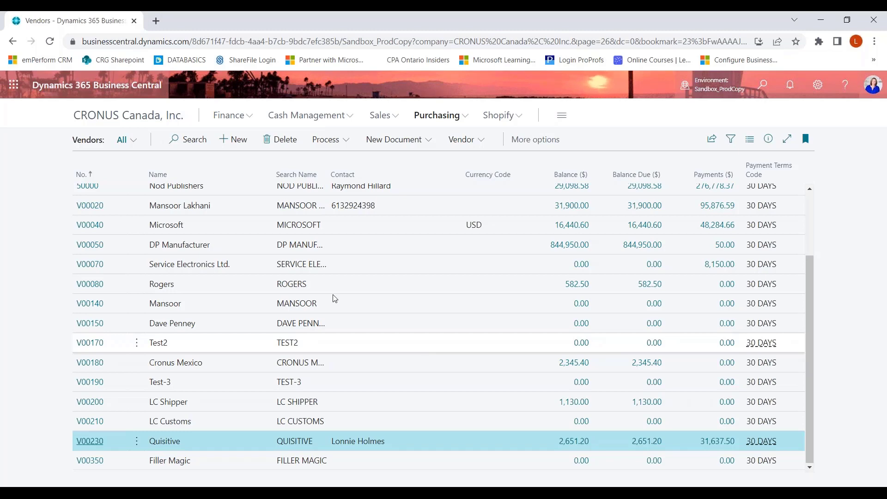
# Open the Purchase Invoices list, sort it by number in descending order and open the 1,200.00 Wide World Importers invoice.
pyautogui.click(149, 120)
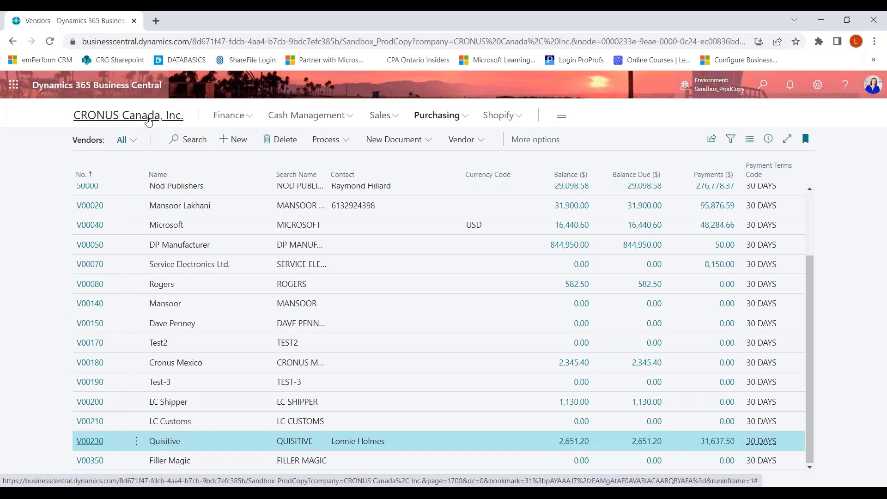
pyautogui.click(462, 121)
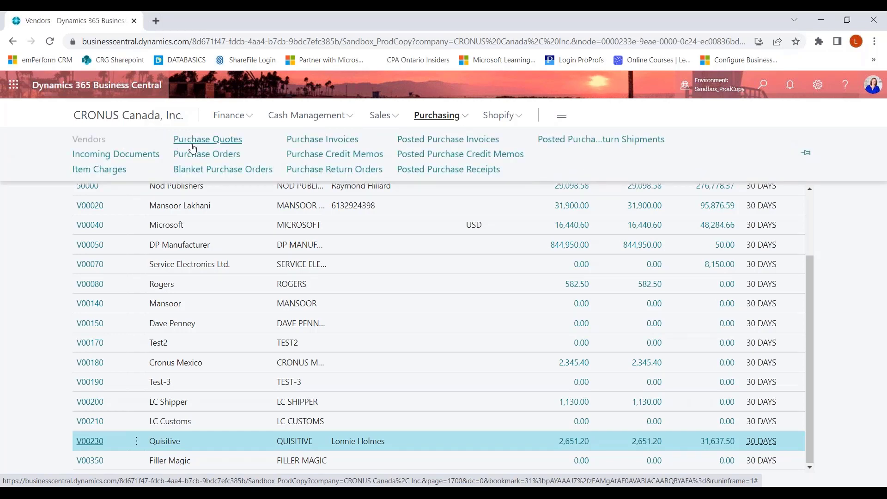
pyautogui.click(323, 139)
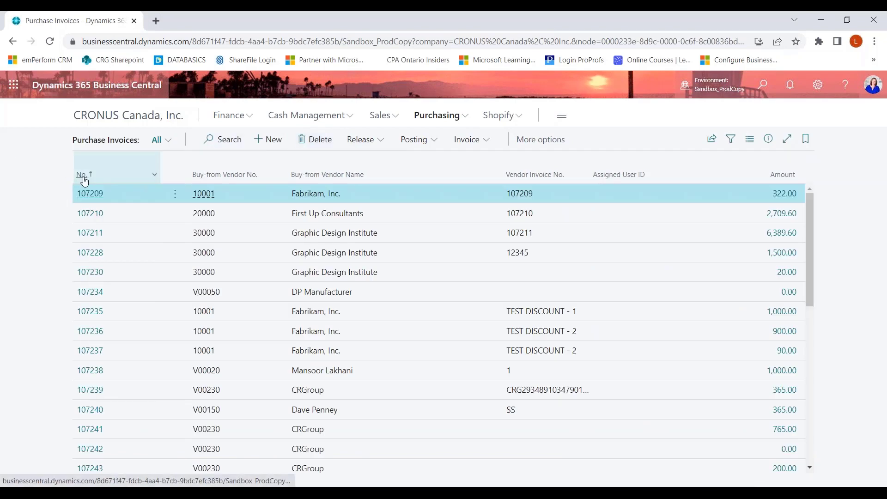
pyautogui.click(84, 180)
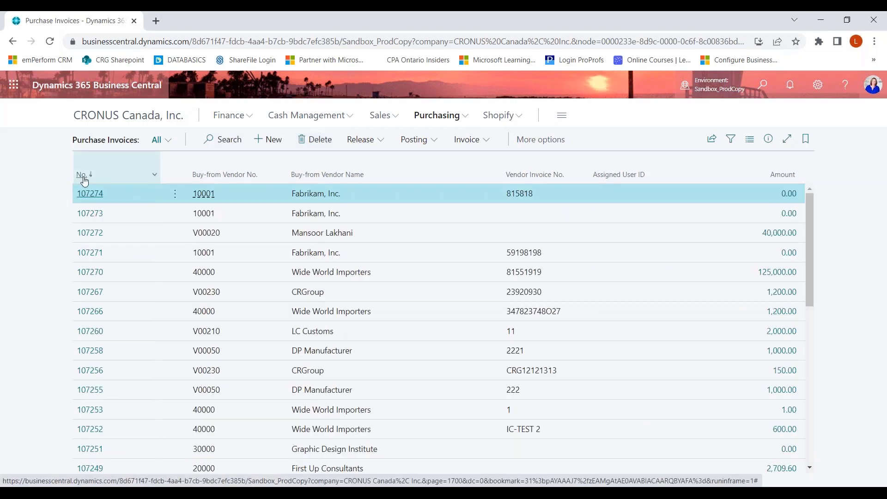
pyautogui.click(90, 311)
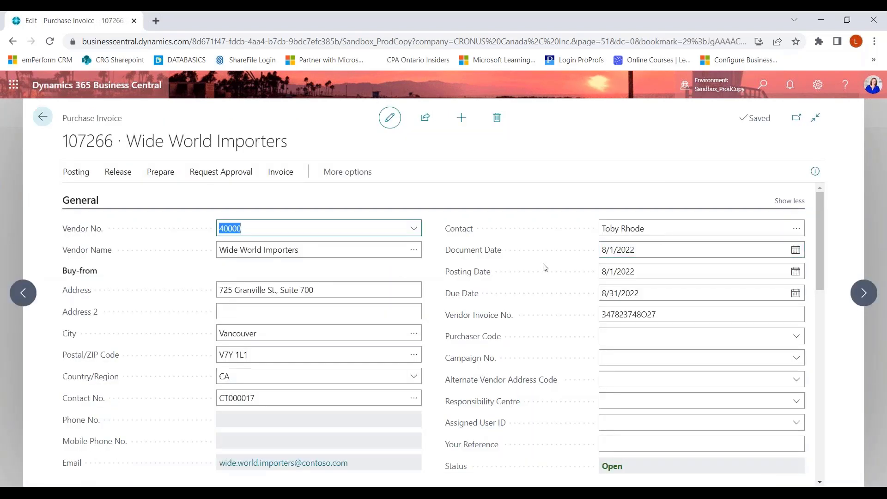
# Expand the invoice's lines and assign deferral code 12-MTH EXP to the Annual Professional Dues line.
pyautogui.scroll(-4, 543, 266)
pyautogui.scroll(-1, 544, 266)
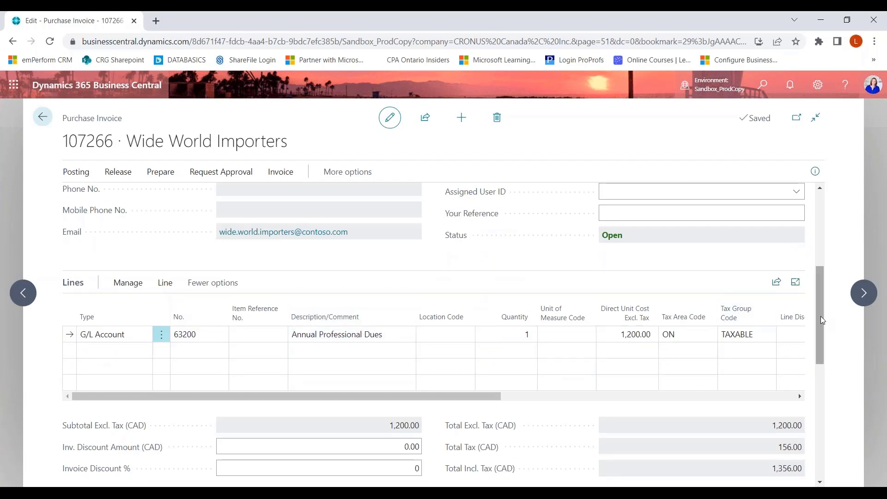
pyautogui.moveTo(821, 316); pyautogui.dragTo(819, 274)
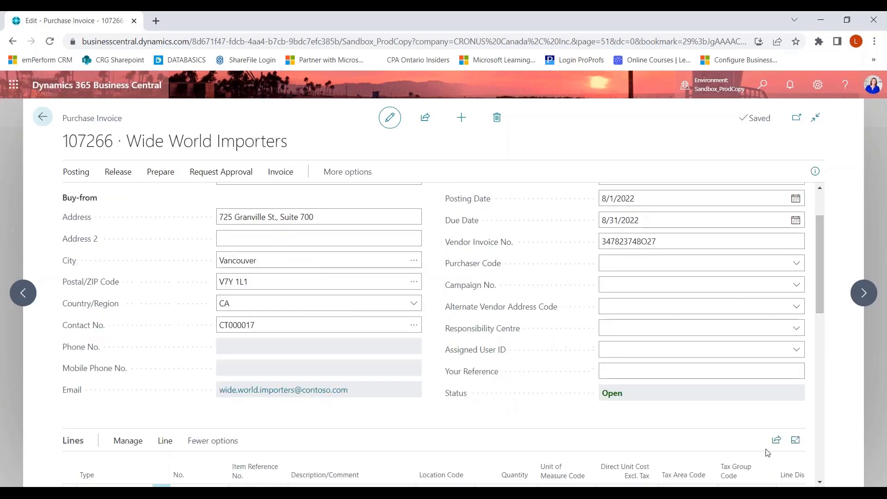
pyautogui.click(797, 442)
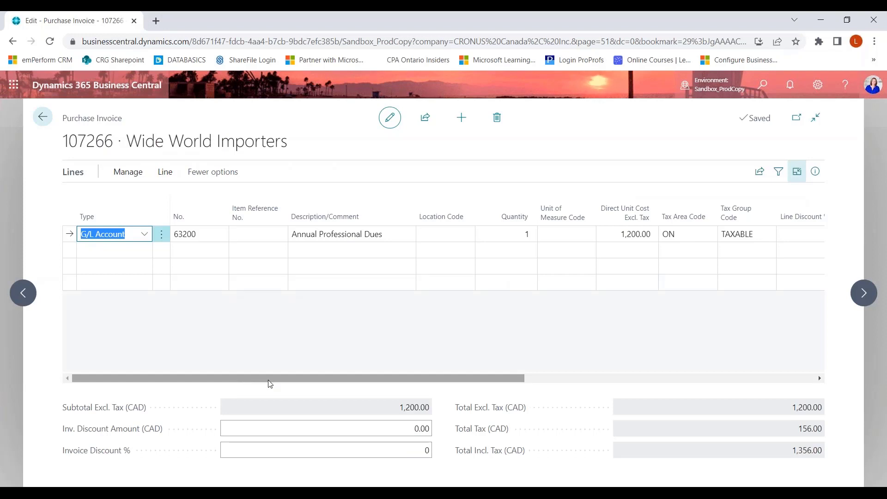
pyautogui.moveTo(270, 383); pyautogui.dragTo(330, 381)
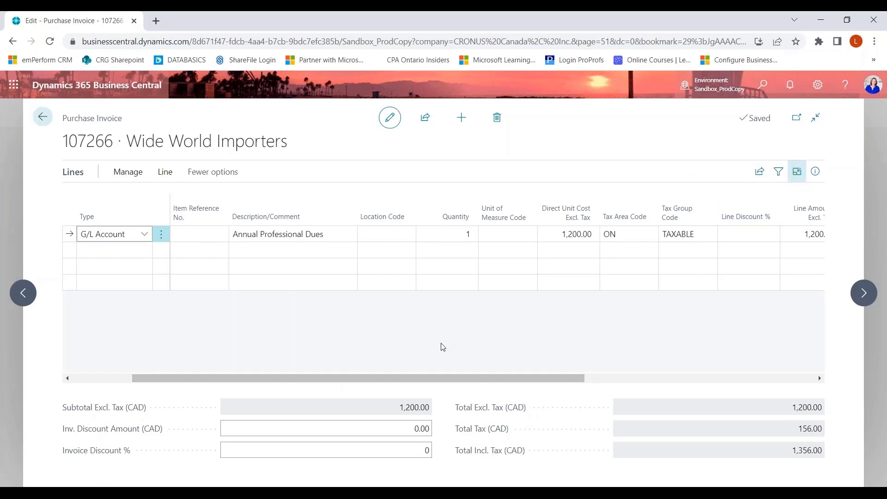
pyautogui.moveTo(425, 378)
pyautogui.mouseDown()
pyautogui.moveTo(501, 384)
pyautogui.moveTo(625, 368)
pyautogui.mouseUp()
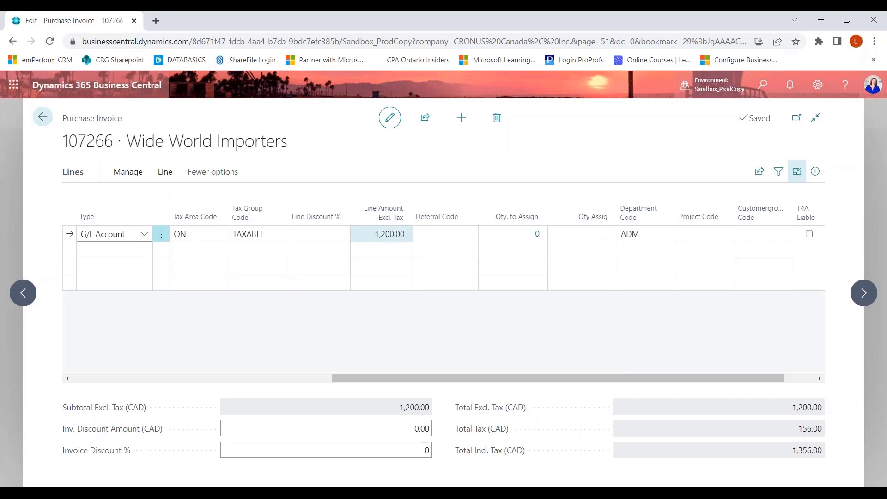
pyautogui.click(427, 233)
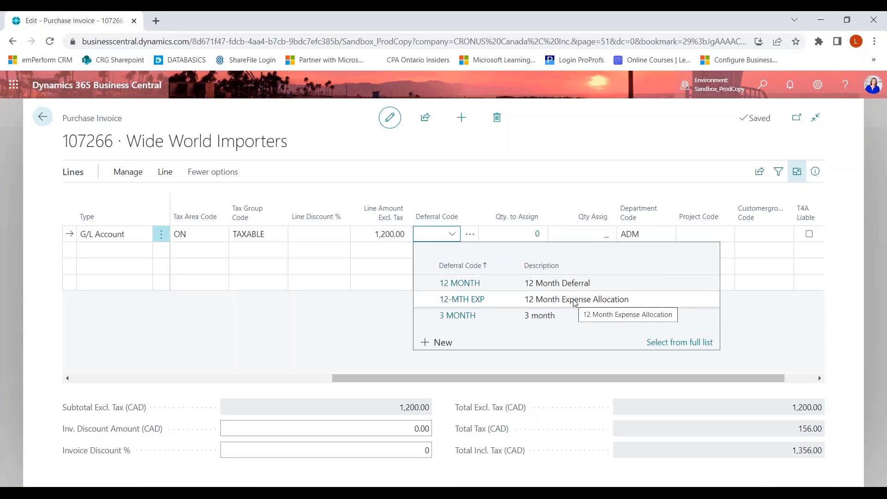
pyautogui.click(475, 298)
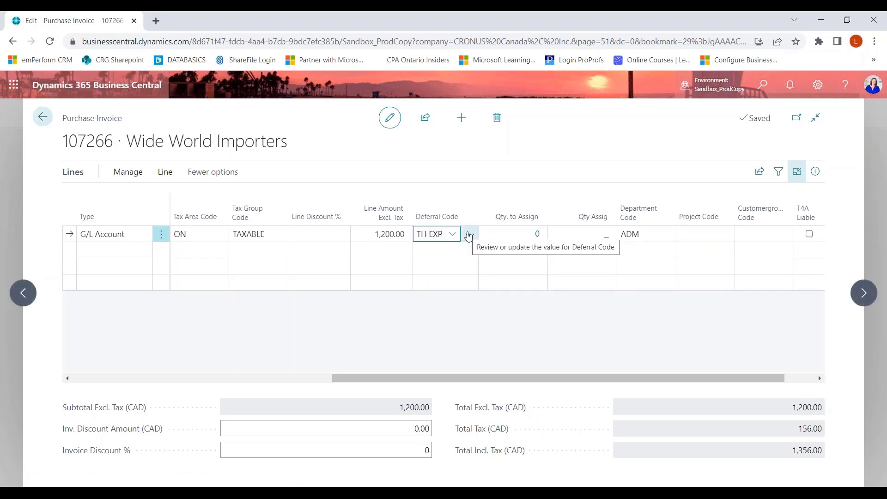
# Set the start date of the line's deferral schedule to 10/1/2022 and recalculate the schedule.
pyautogui.click(470, 234)
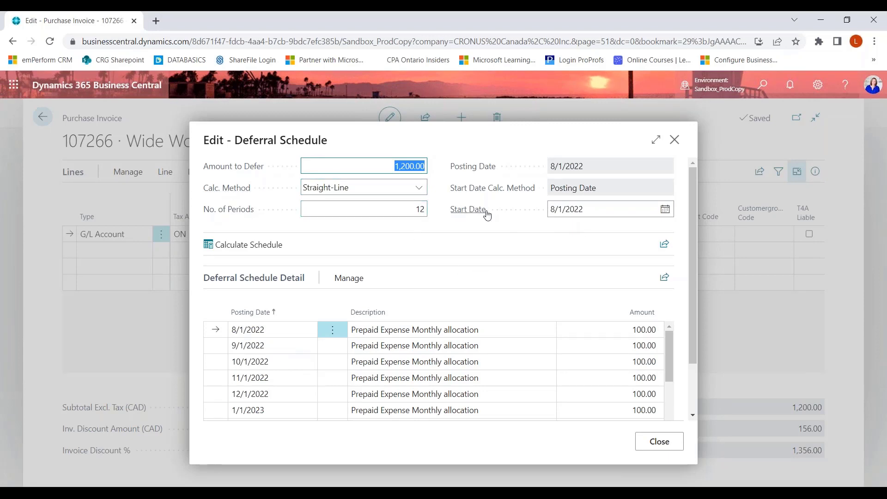
pyautogui.click(584, 209)
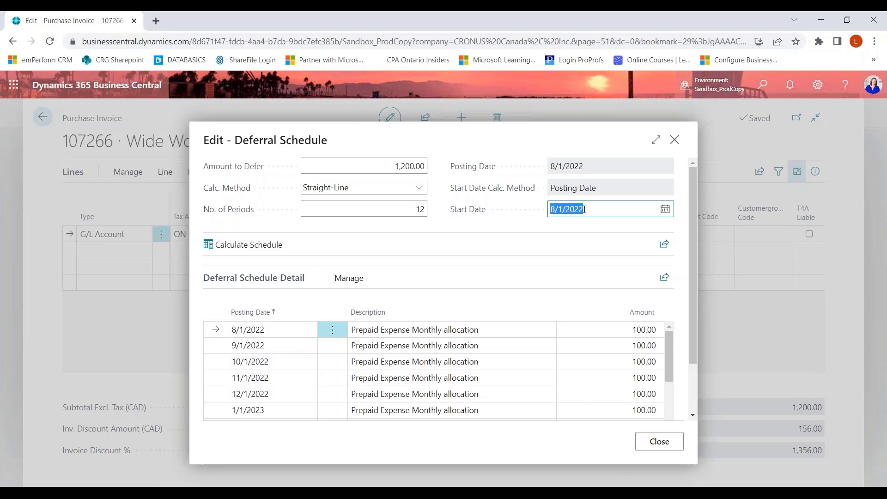
pyautogui.write('100122')
pyautogui.press('Tab')
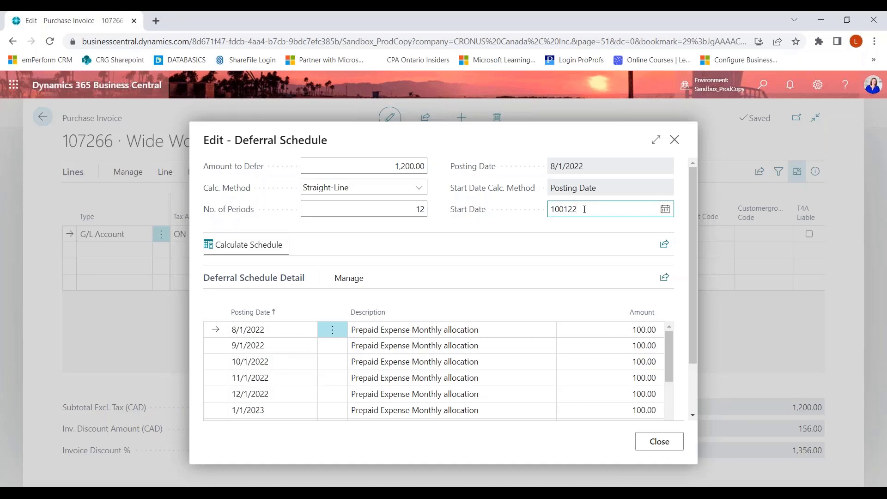
pyautogui.click(233, 246)
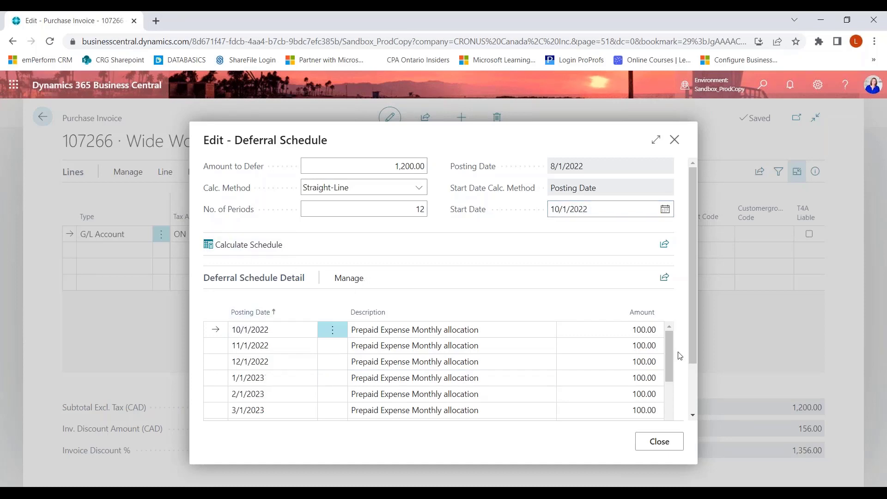
pyautogui.moveTo(669, 342)
pyautogui.mouseDown()
pyautogui.moveTo(671, 397)
pyautogui.moveTo(672, 331)
pyautogui.mouseUp()
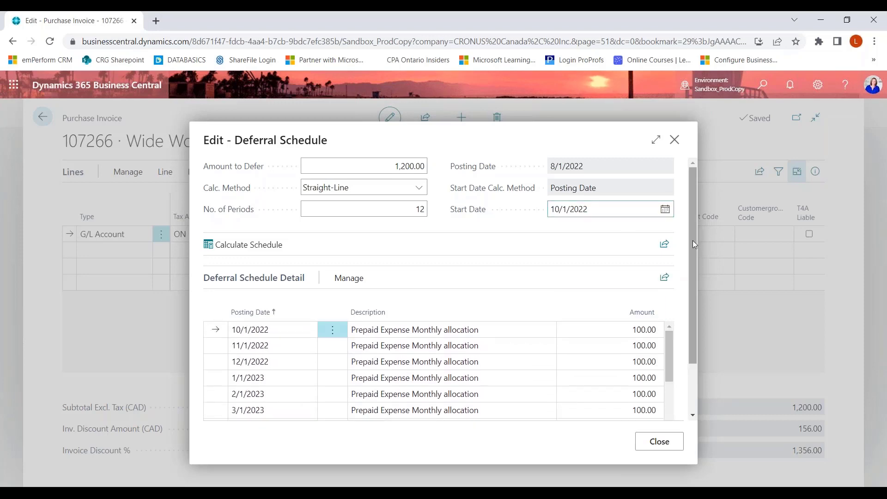
pyautogui.moveTo(692, 240); pyautogui.dragTo(697, 329)
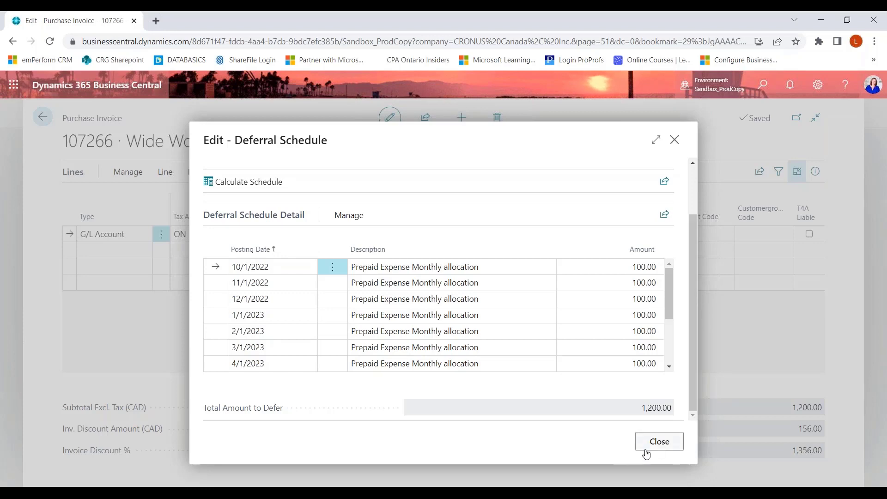
pyautogui.click(644, 442)
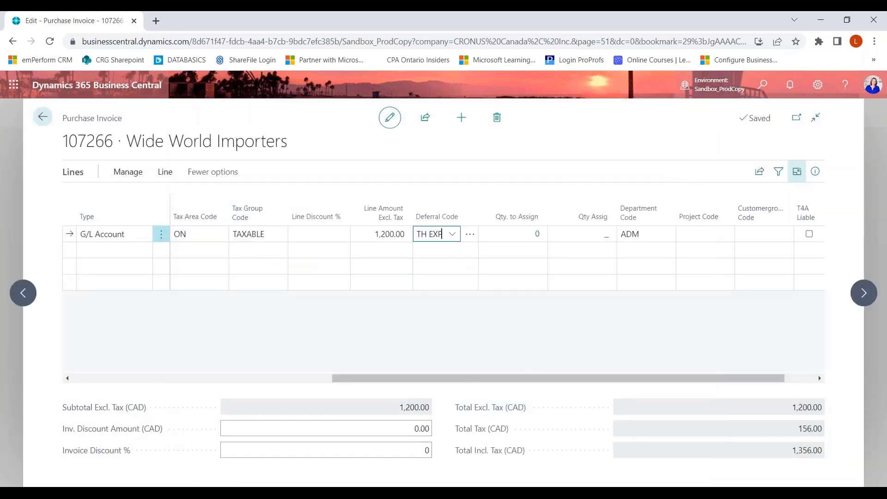
# Return to the full invoice, preview its posting and examine the G/L entries for the deferral.
pyautogui.moveTo(528, 377); pyautogui.dragTo(143, 243)
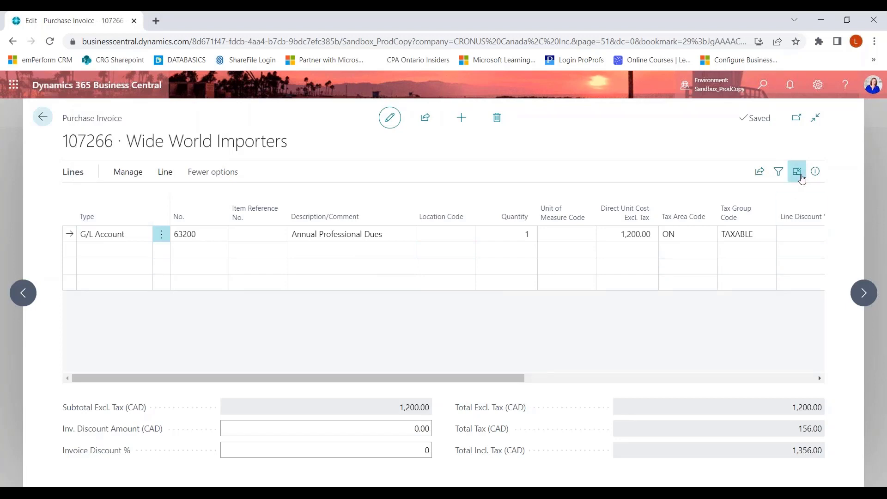
pyautogui.click(797, 171)
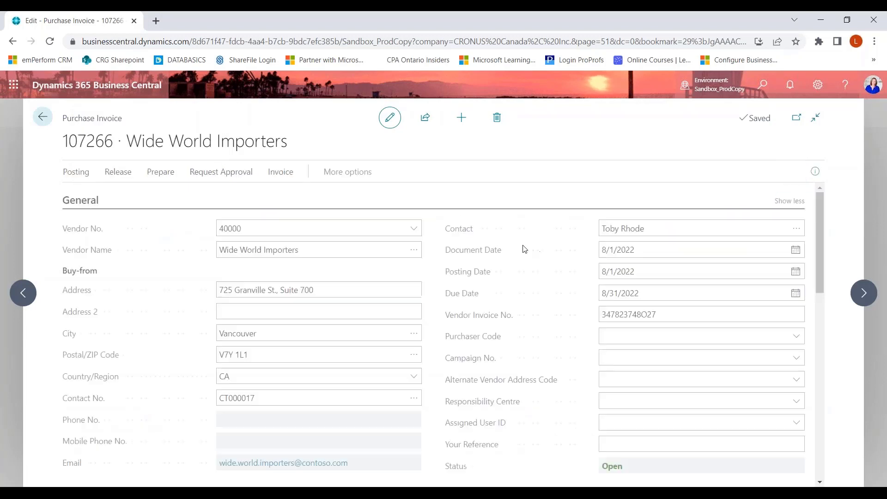
pyautogui.click(78, 174)
pyautogui.click(156, 199)
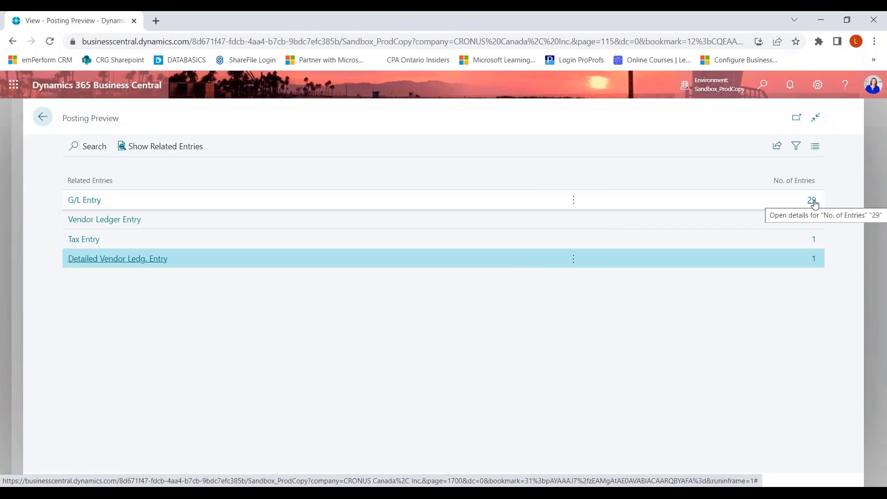
pyautogui.click(811, 201)
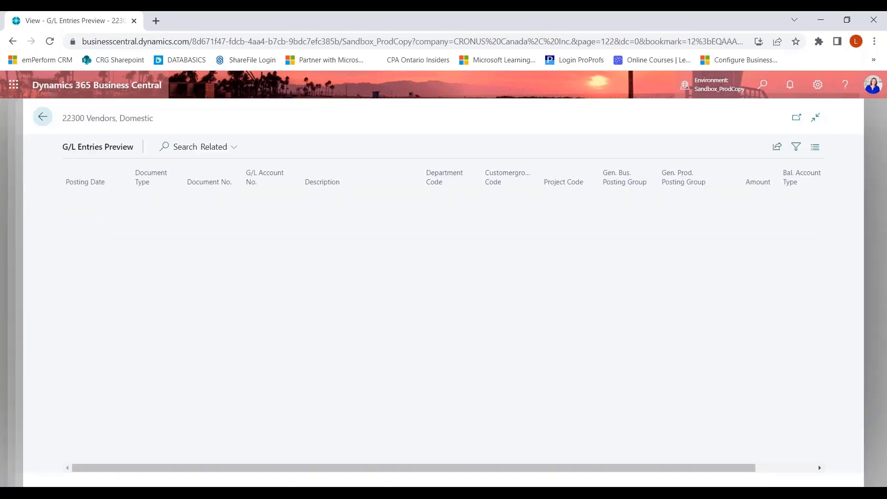
pyautogui.moveTo(821, 353); pyautogui.dragTo(821, 183)
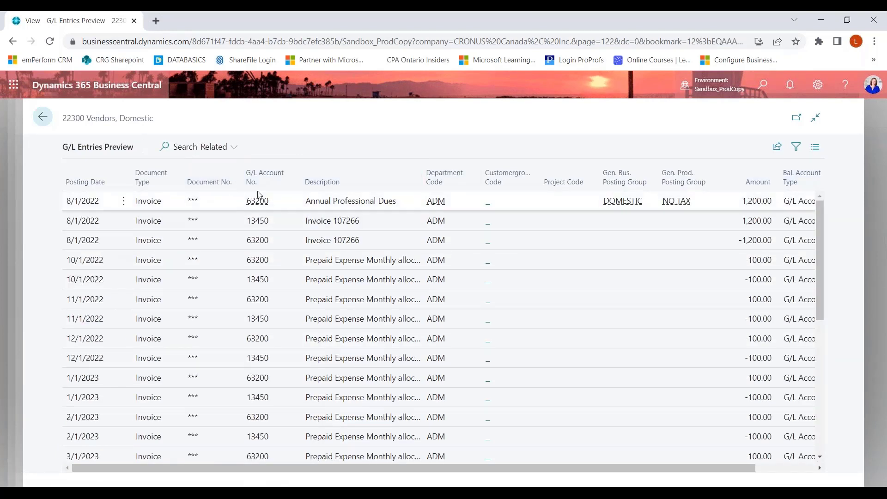
# Examine the previewed account 63200 and 13450 entries, from the 1,200.00 deferral through the monthly allocations to the vendor and tax lines.
pyautogui.click(736, 220)
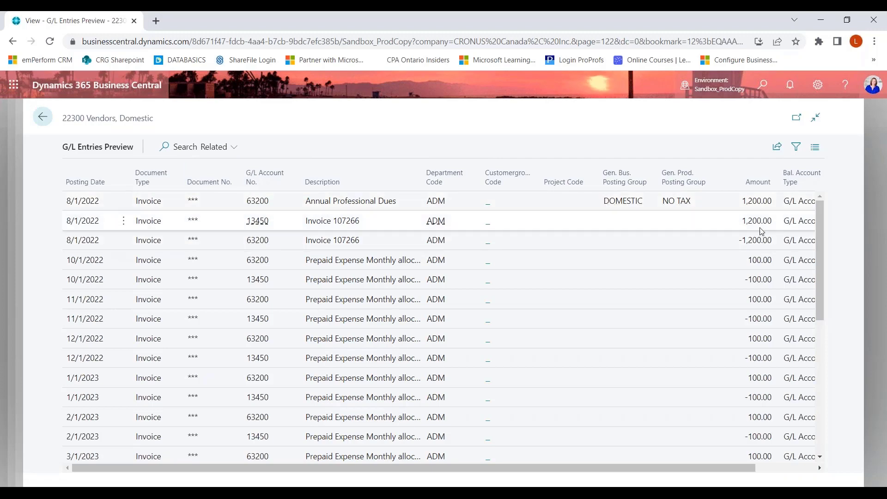
pyautogui.click(755, 236)
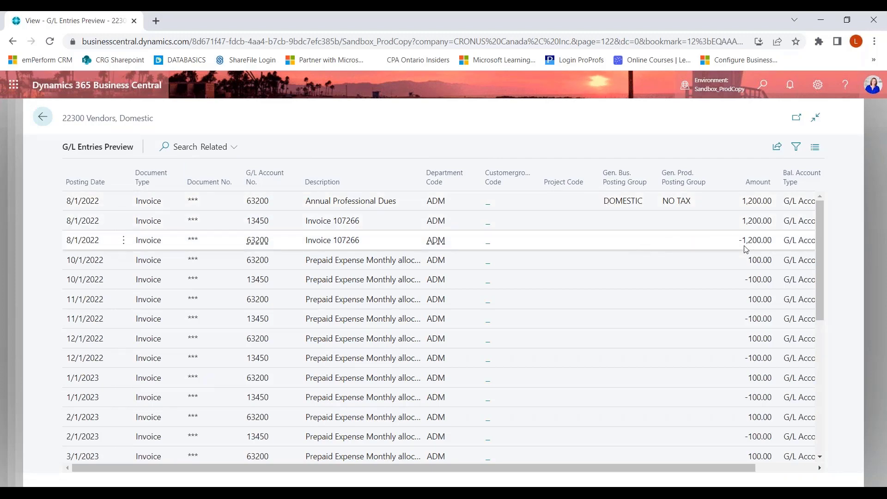
pyautogui.click(760, 223)
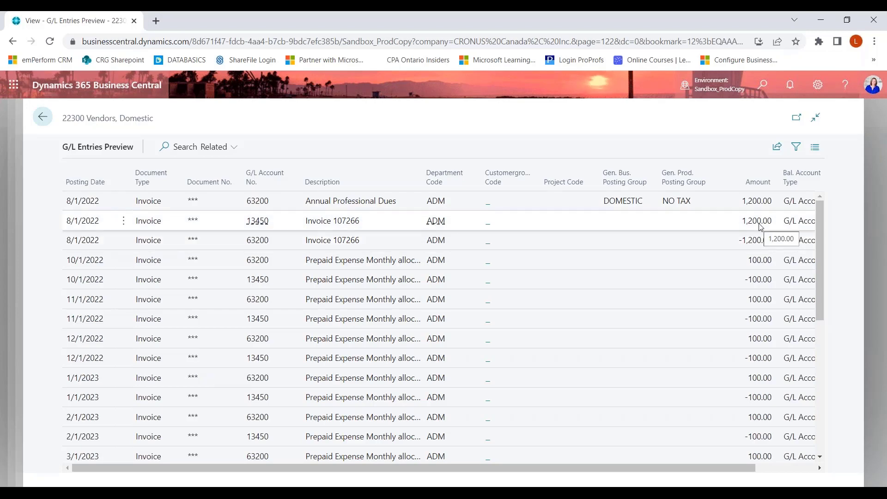
pyautogui.moveTo(818, 210); pyautogui.dragTo(819, 236)
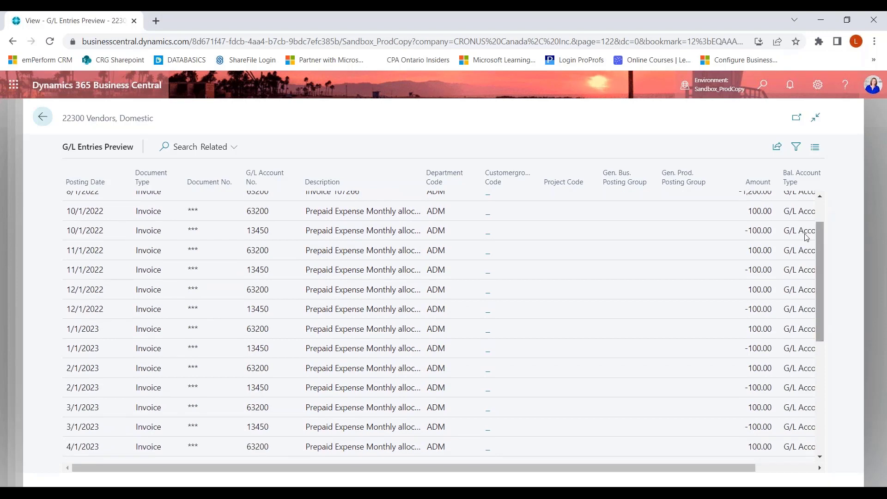
pyautogui.click(760, 234)
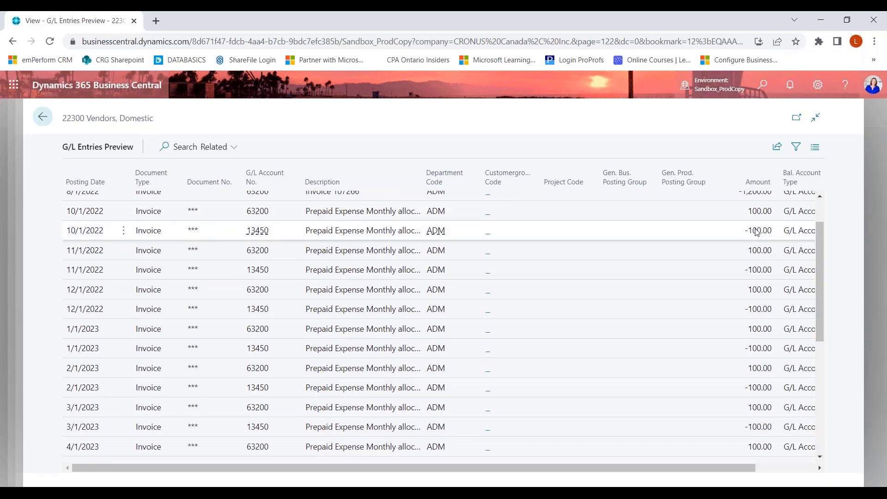
pyautogui.scroll(-5, 755, 226)
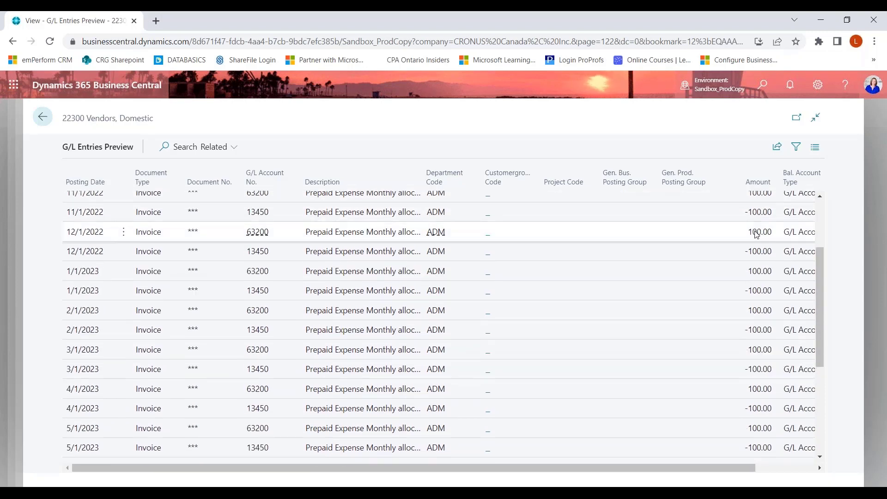
pyautogui.scroll(-3, 755, 243)
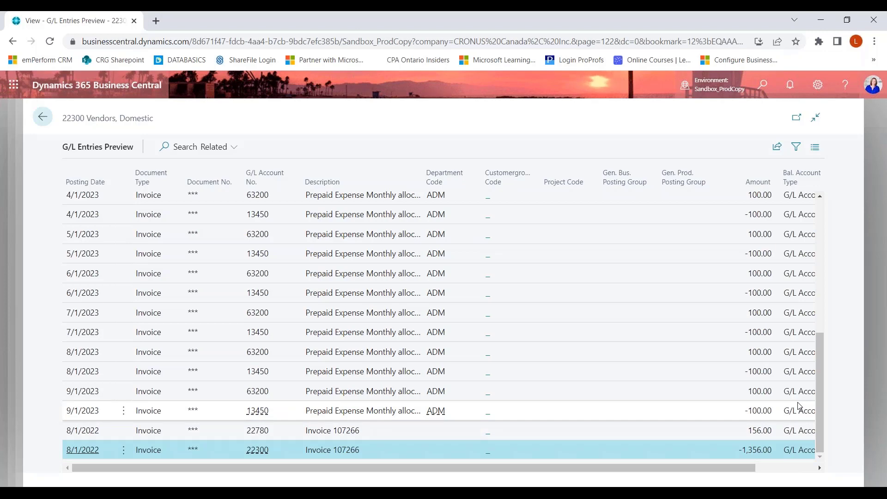
pyautogui.scroll(1, 819, 323)
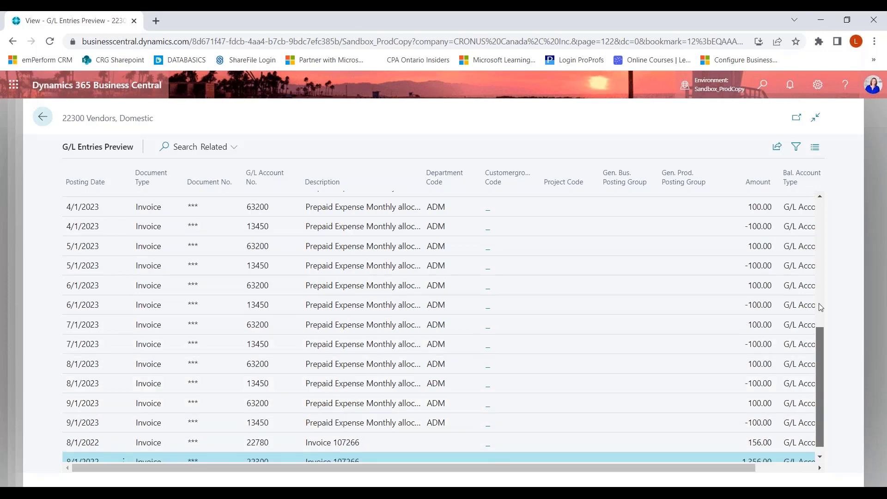
pyautogui.scroll(7, 820, 307)
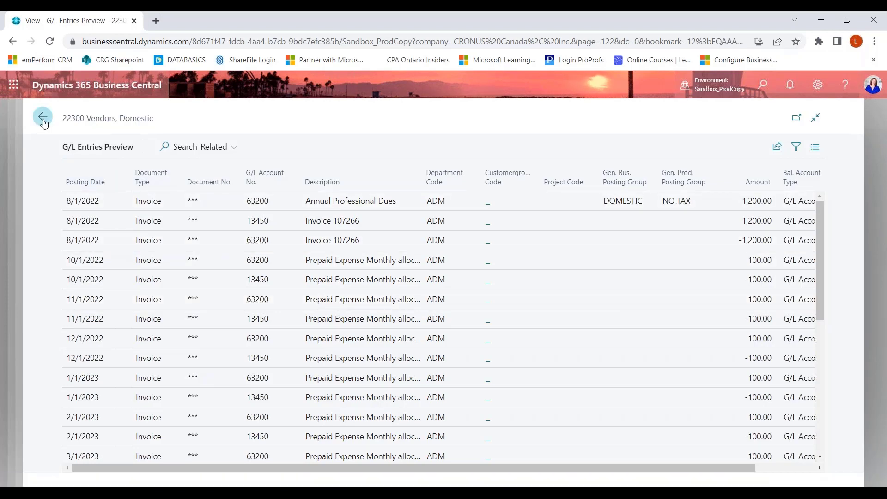
# Leave the posting preview and close the invoice to return to the Purchase Invoices list.
pyautogui.click(43, 122)
pyautogui.click(42, 117)
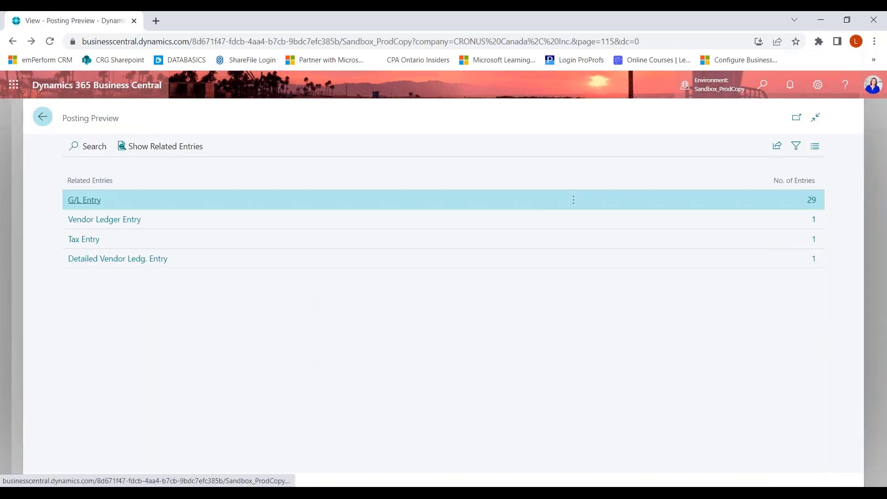
pyautogui.click(42, 117)
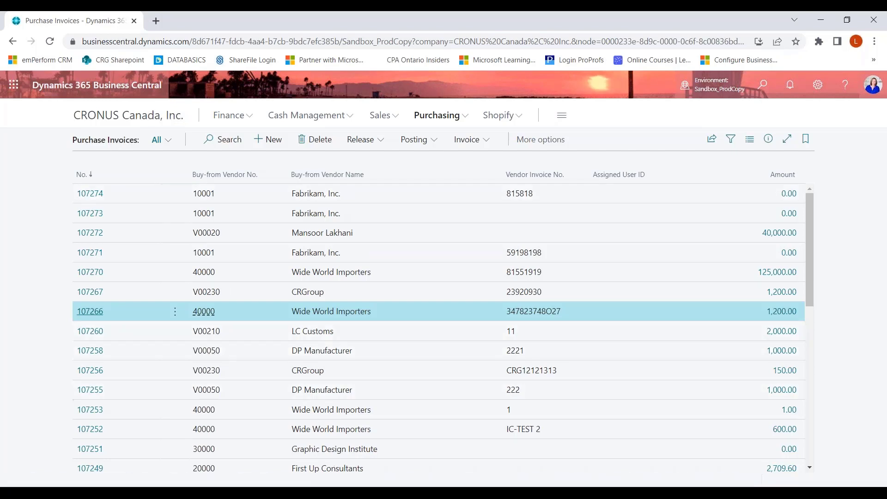
# Switch to the LetsView phone mirror, reposition its window and show the mobile app's list of Customers, Vendors, Items and accounts.
pyautogui.click(604, 493)
pyautogui.click(664, 440)
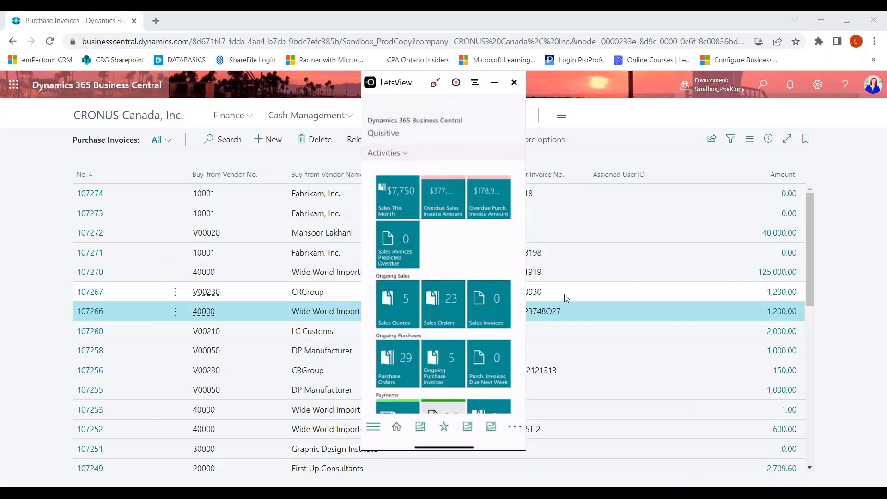
pyautogui.moveTo(421, 83); pyautogui.dragTo(398, 55)
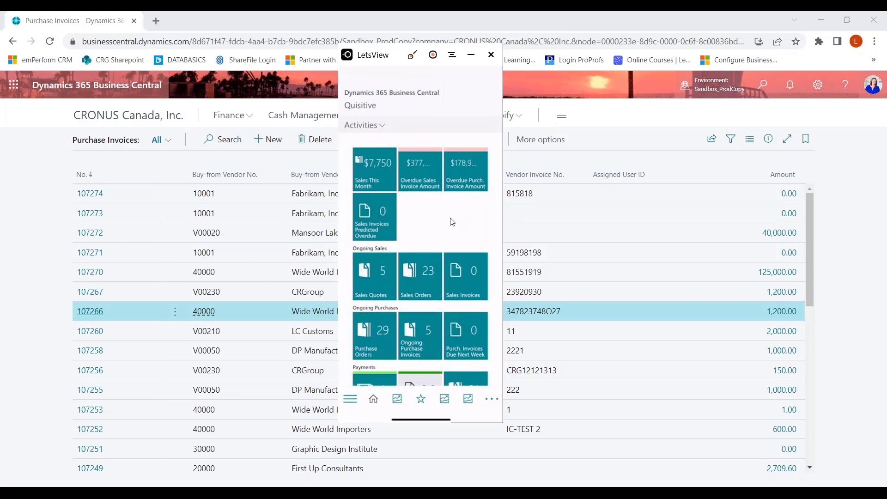
pyautogui.click(350, 400)
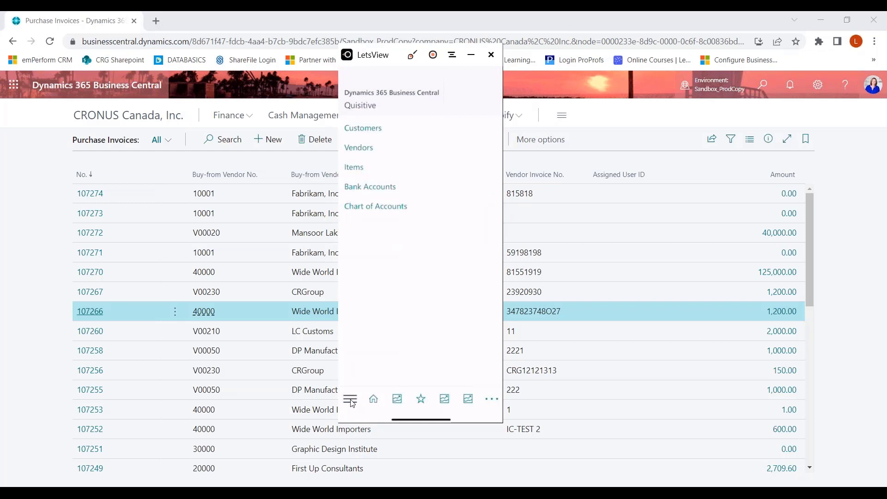
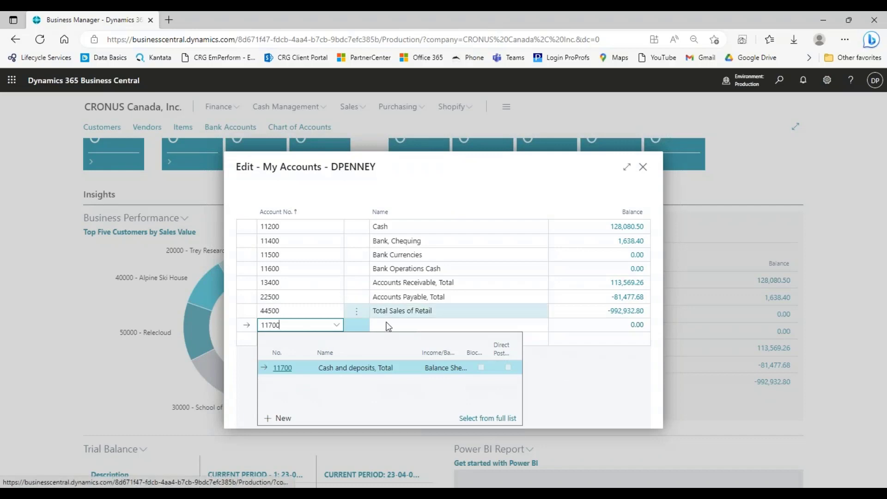
# Add account 11700, Cash and deposits, Total, to the favourite accounts and close the list.
pyautogui.press('Return')
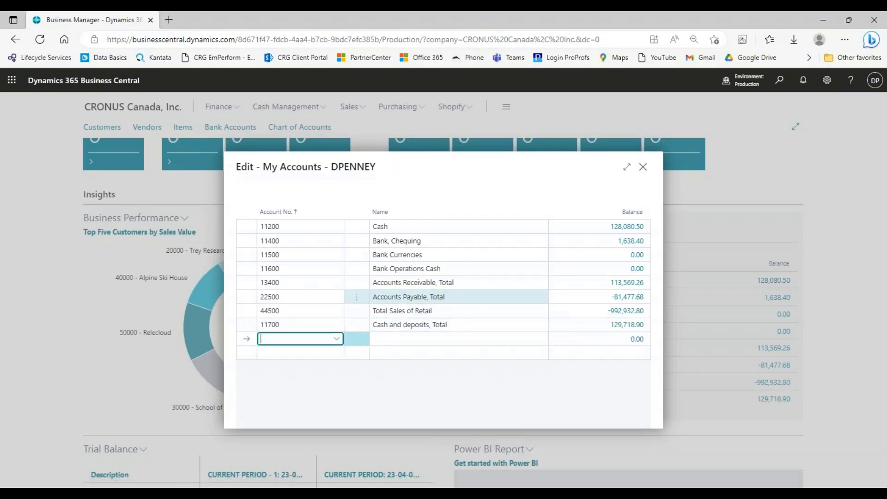
pyautogui.press('Escape')
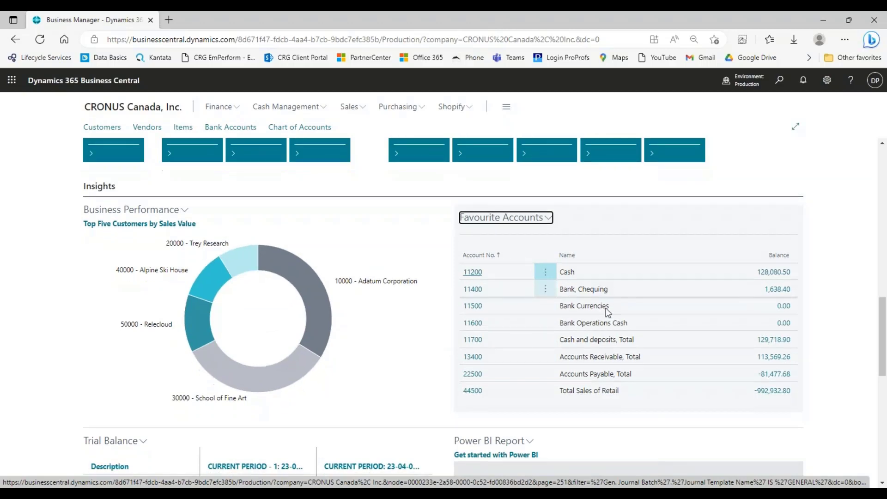
# Review the Favourite Accounts and inspect the general ledger entries behind the Cash and deposits, Total balance.
pyautogui.scroll(-2, 604, 318)
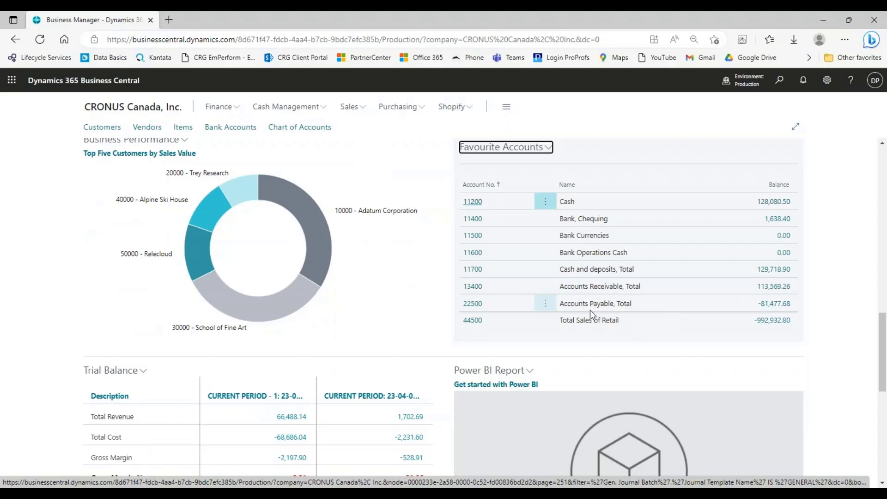
pyautogui.scroll(1, 589, 305)
pyautogui.scroll(2, 588, 295)
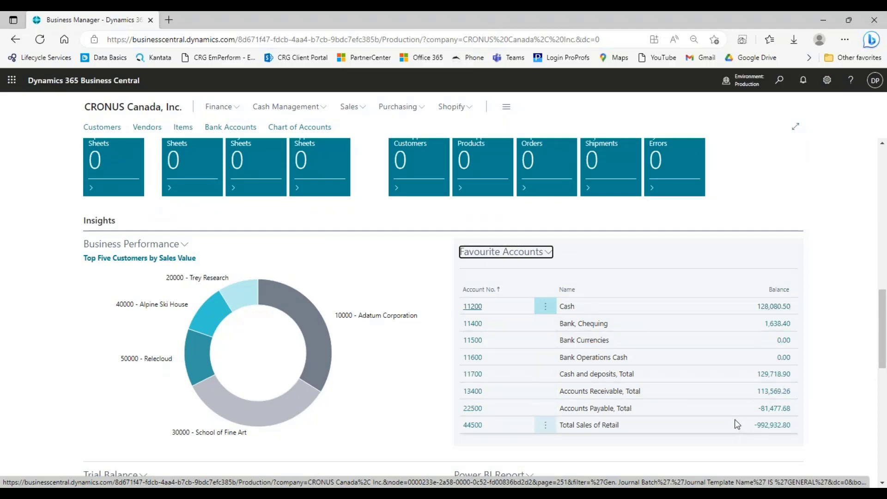
pyautogui.click(793, 375)
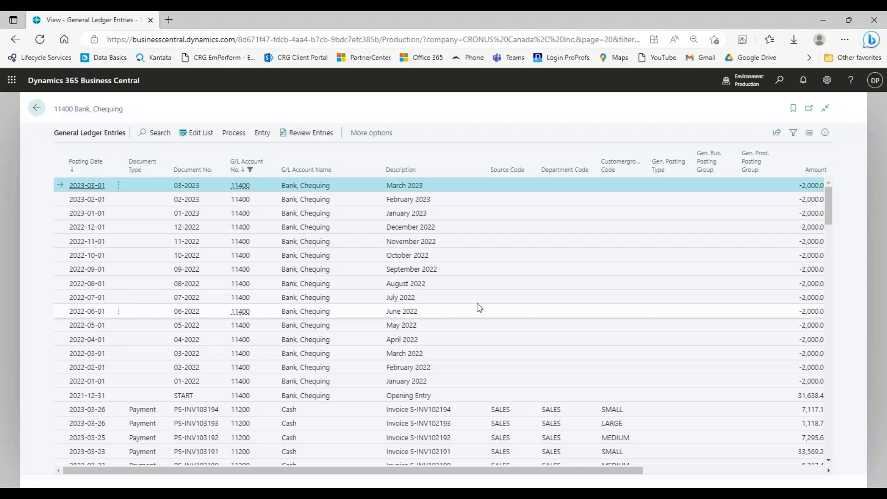
pyautogui.press('Escape')
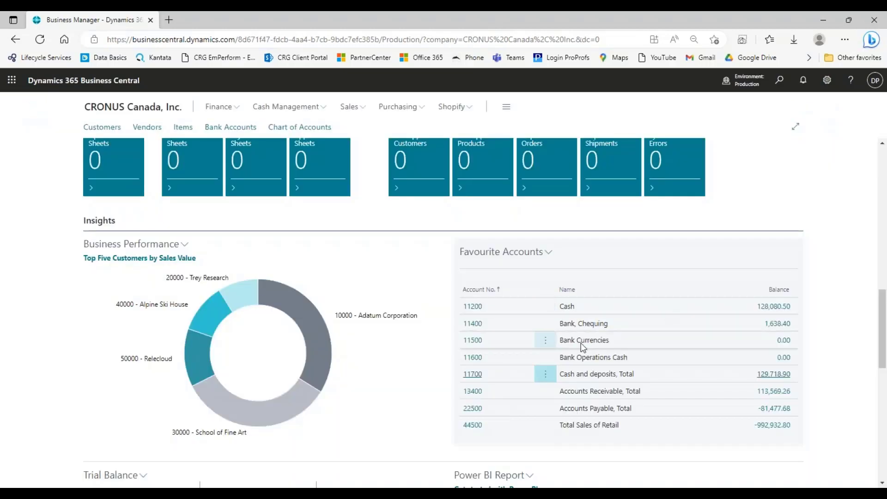
# View the G/L account card of favourite account 11700 and return to the home page.
pyautogui.click(548, 255)
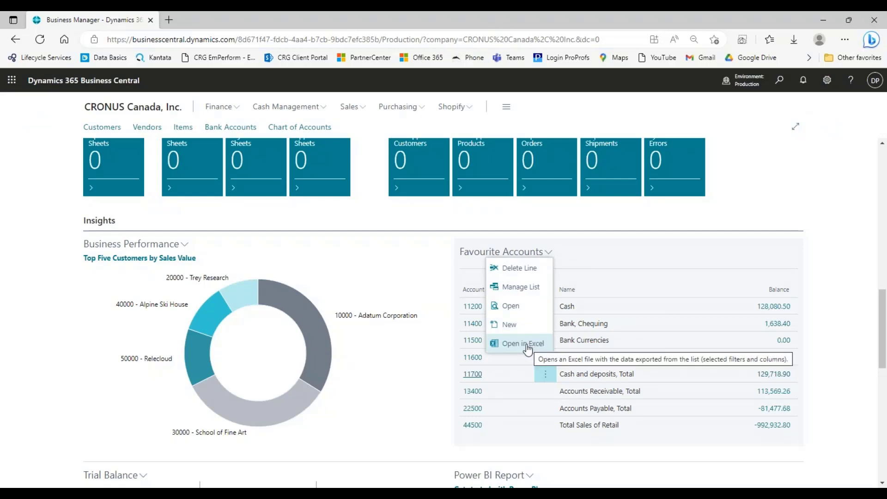
pyautogui.click(513, 307)
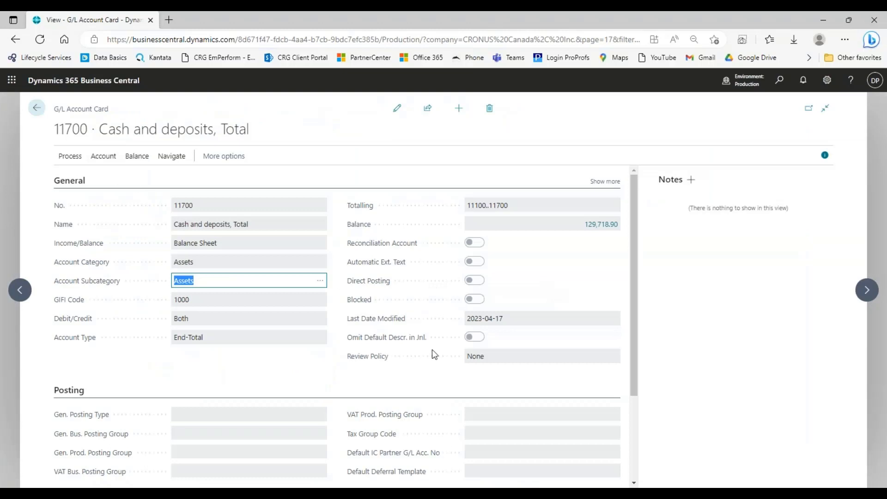
pyautogui.press('Escape')
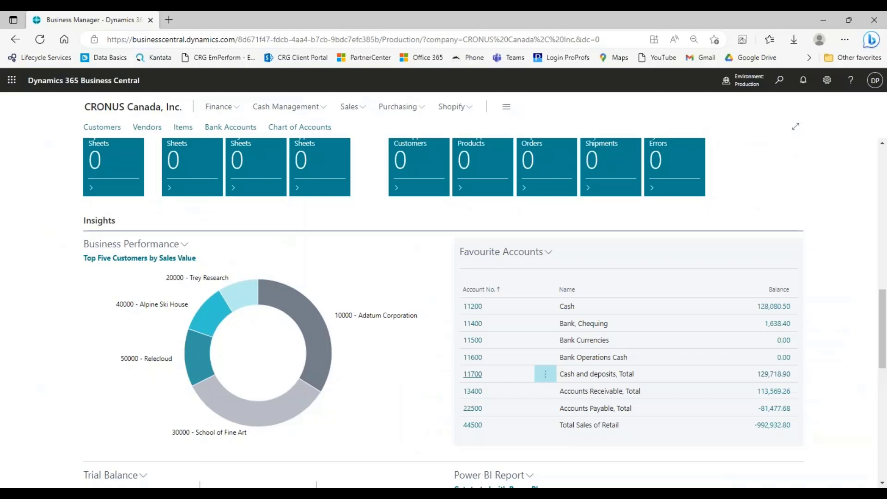
# Search for "aged", open the Aged Accounts Payable report and choose to schedule it.
pyautogui.click(779, 80)
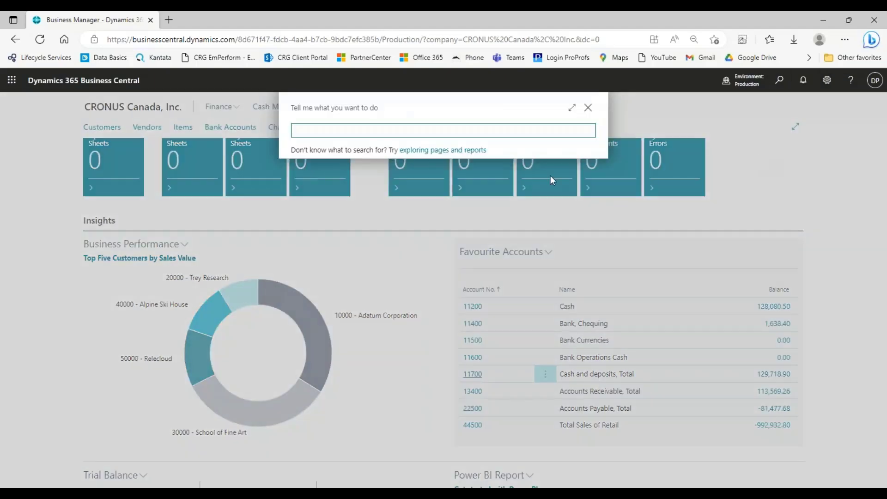
pyautogui.write('aged')
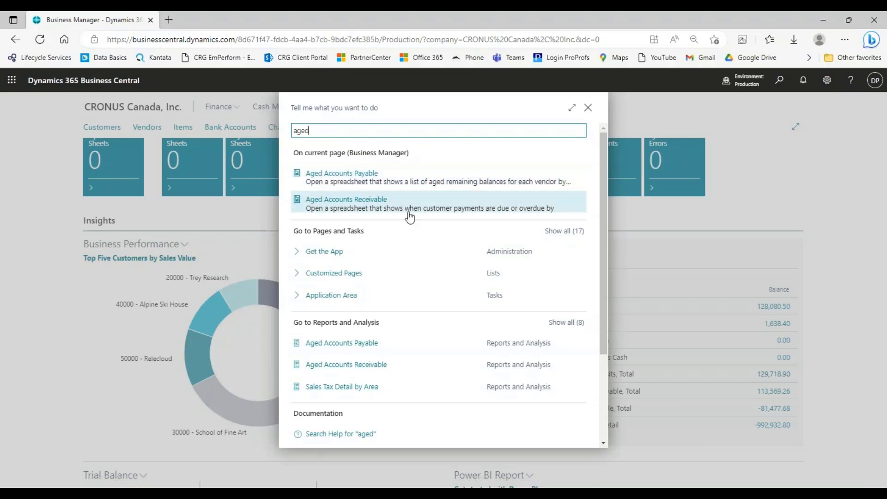
pyautogui.click(356, 348)
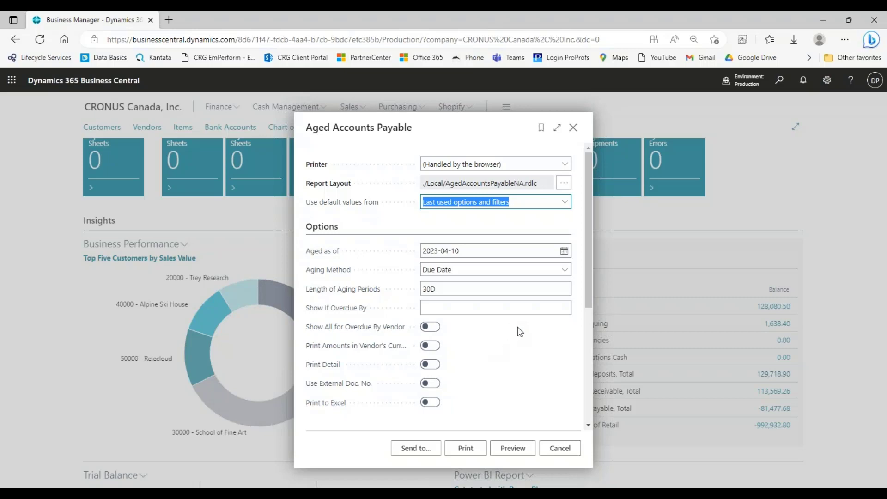
pyautogui.click(415, 449)
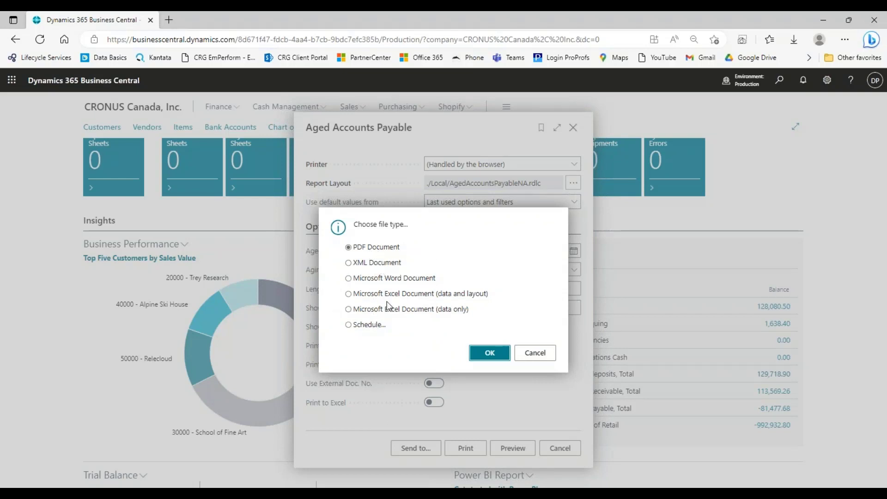
pyautogui.click(350, 326)
pyautogui.press('Return')
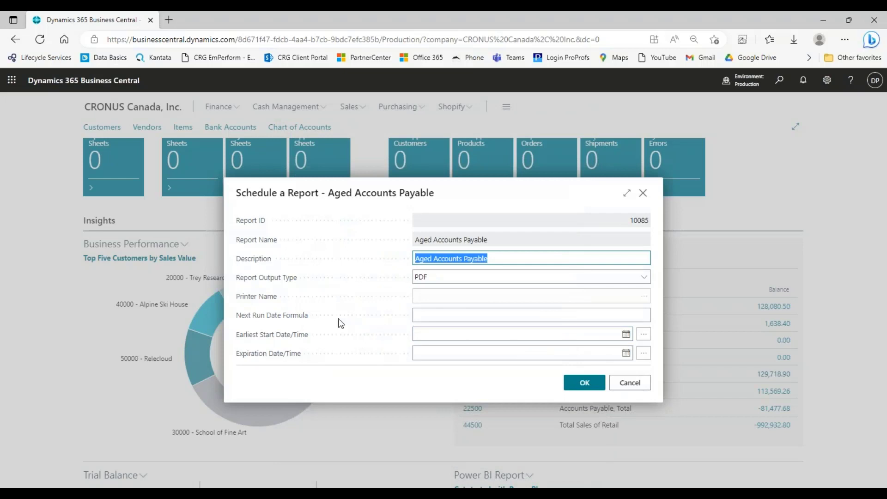
pyautogui.click(643, 277)
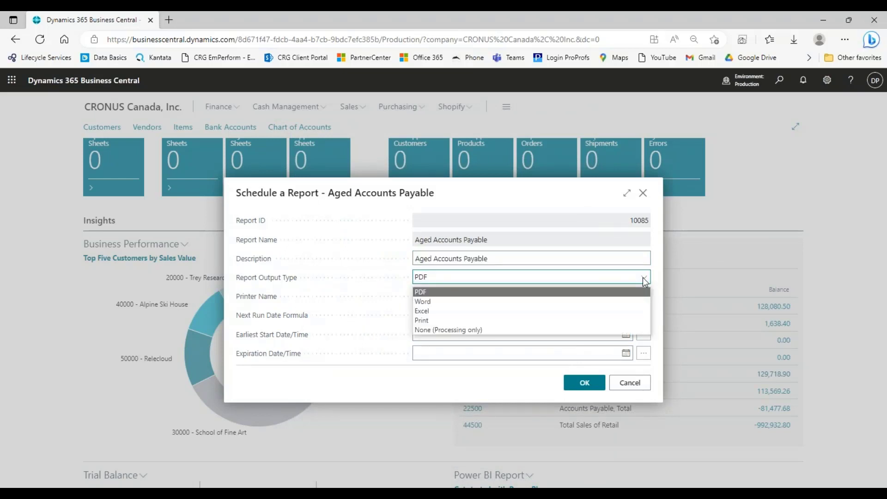
pyautogui.click(643, 278)
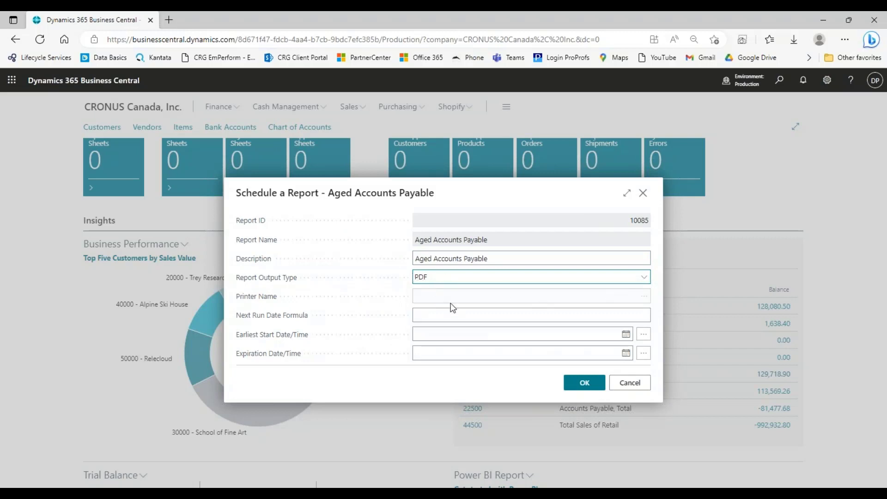
pyautogui.click(577, 318)
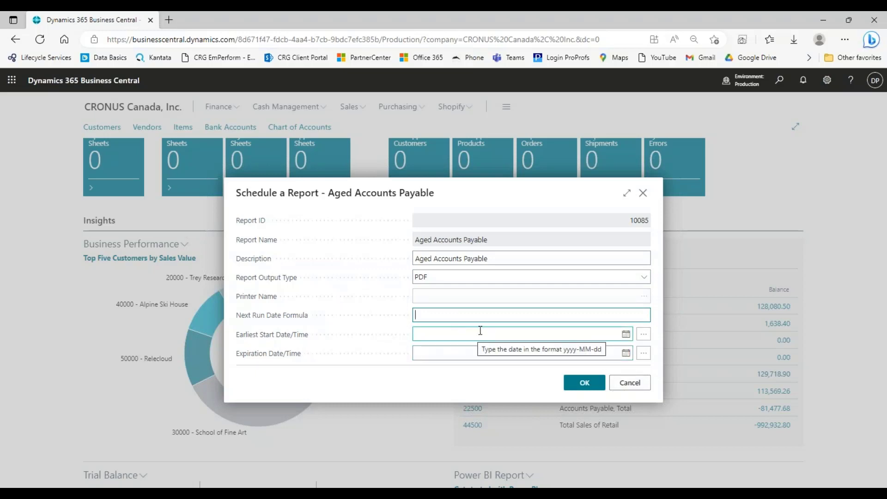
pyautogui.write('1W')
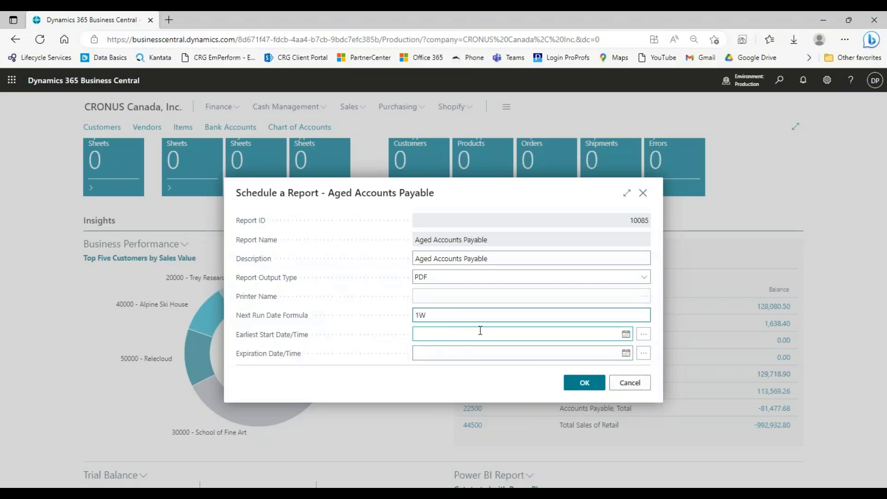
pyautogui.click(480, 330)
pyautogui.hotkey('shift', 'Tab')
pyautogui.press('Tab')
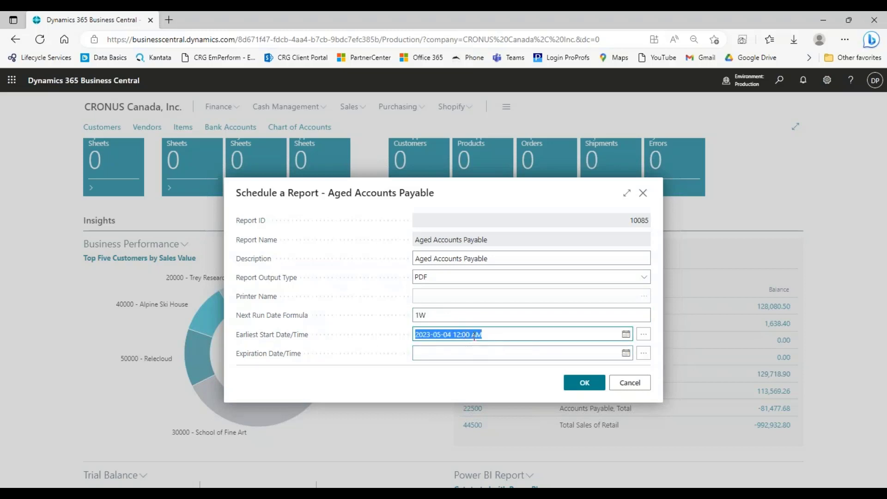
pyautogui.click(500, 354)
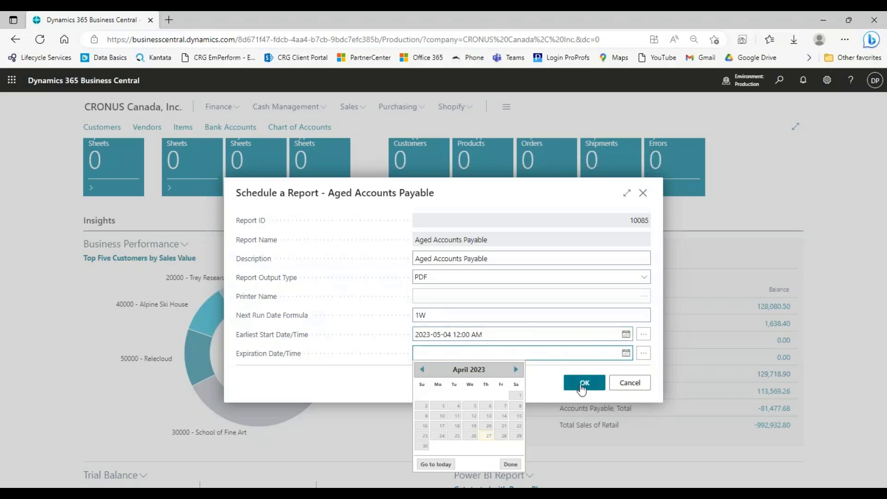
pyautogui.click(630, 382)
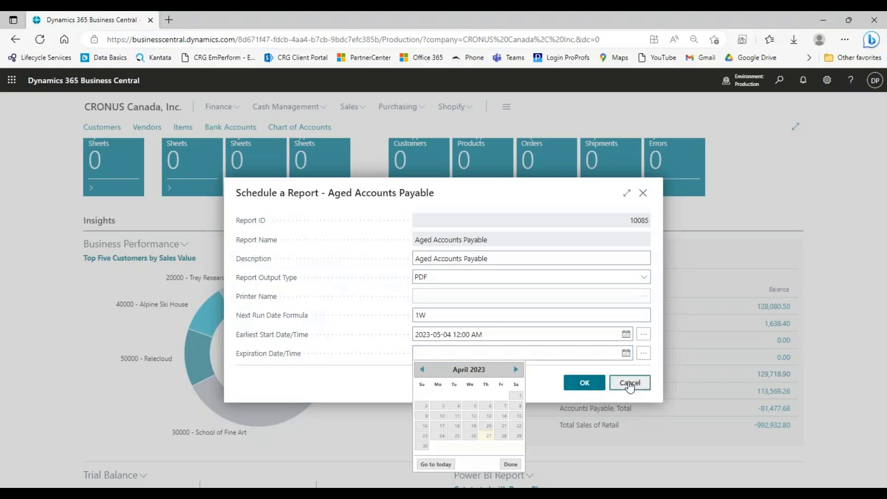
# View the Aged Accounts Payable PDF from the Report Inbox, close it and check which actions the inbox offers.
pyautogui.scroll(-10, 634, 323)
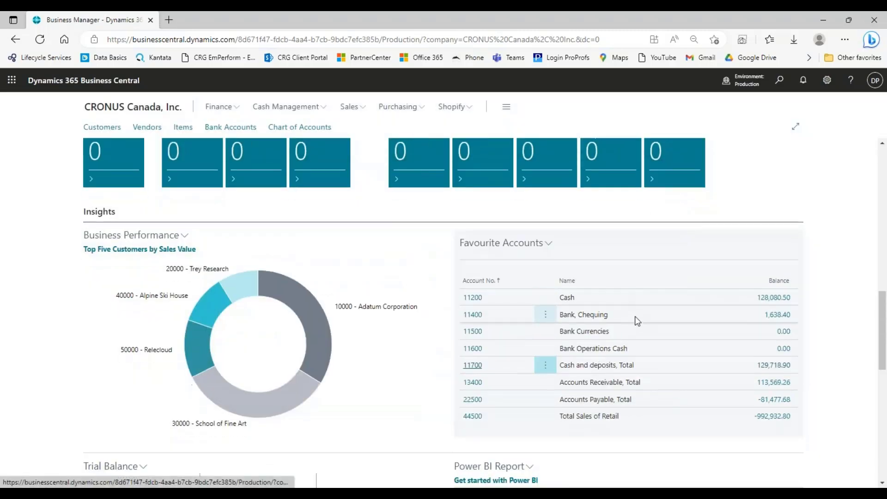
pyautogui.scroll(-1, 639, 327)
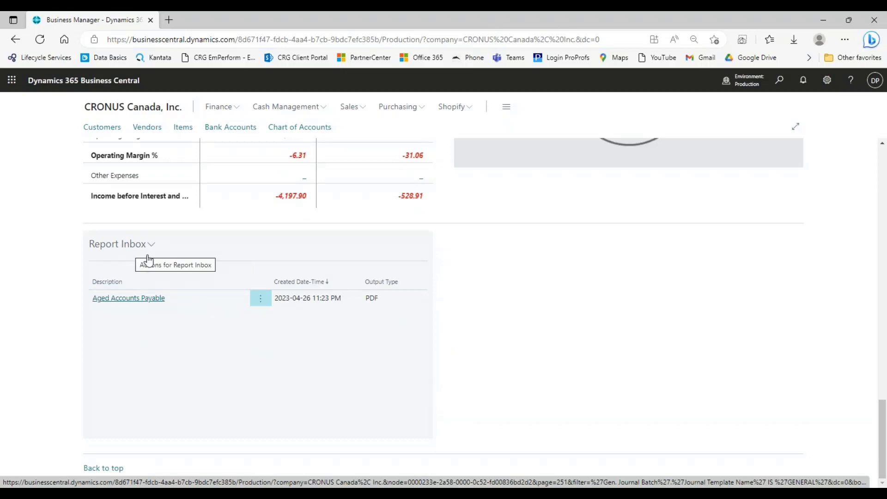
pyautogui.click(130, 298)
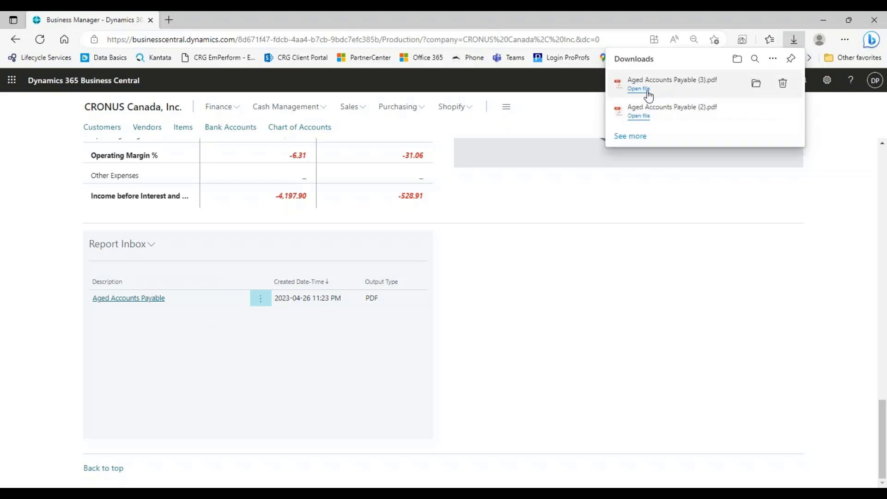
pyautogui.click(646, 91)
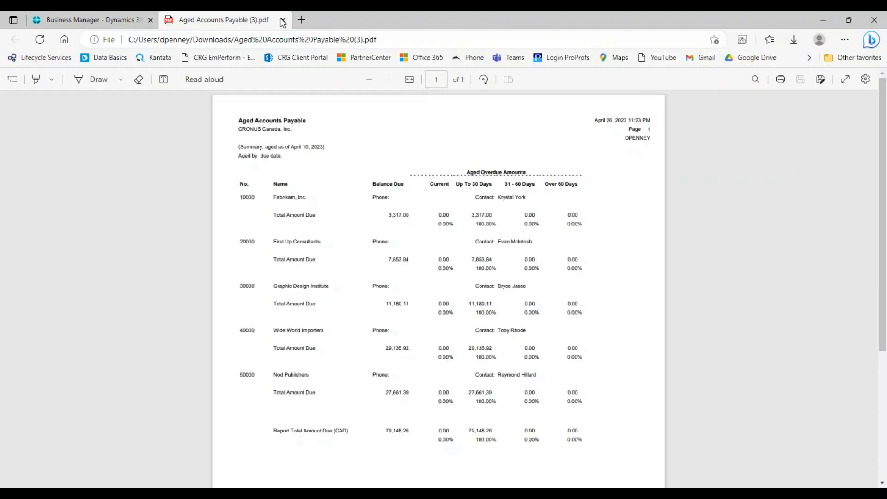
pyautogui.click(283, 20)
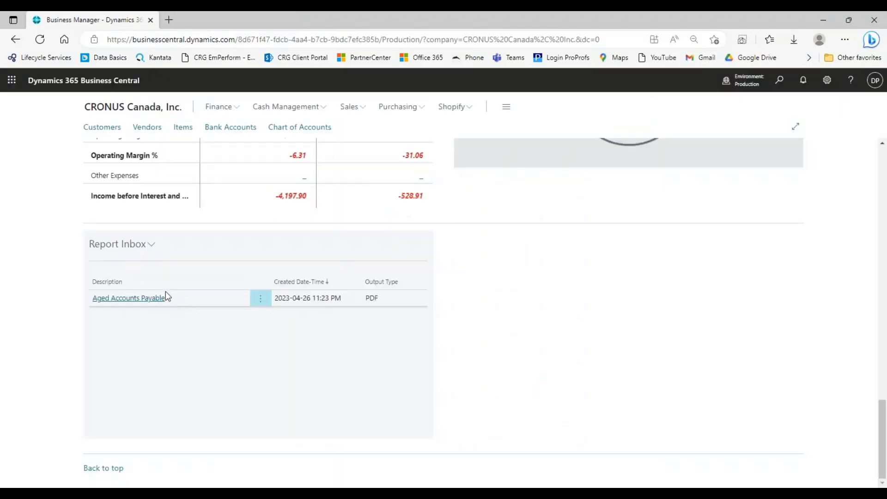
pyautogui.click(151, 245)
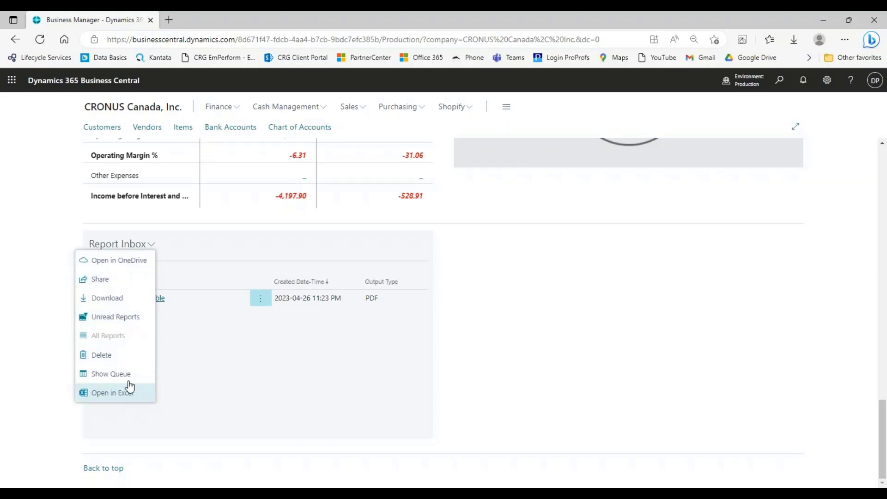
pyautogui.click(259, 346)
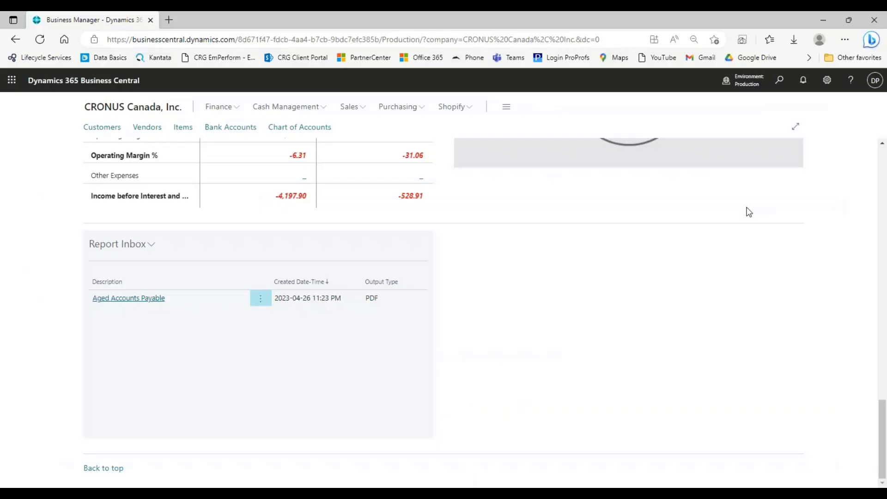
# Open the DEFAULT batch of the General Journals in the Finance area.
pyautogui.click(230, 106)
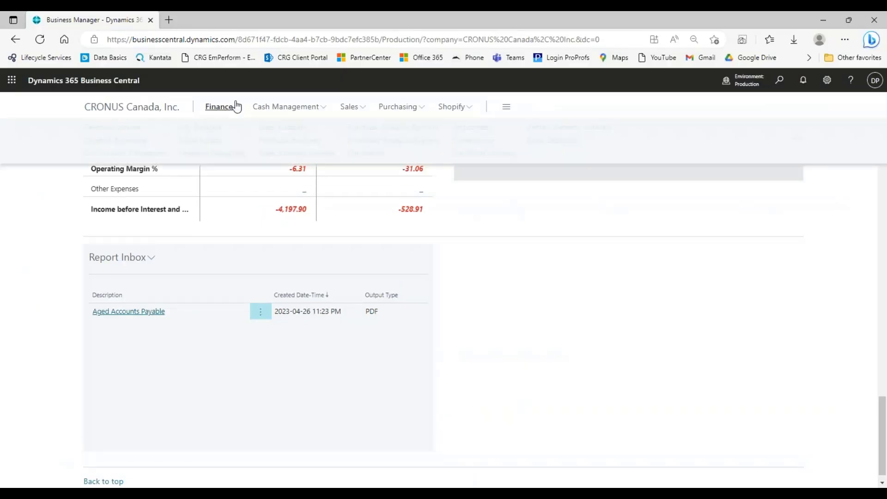
pyautogui.click(112, 126)
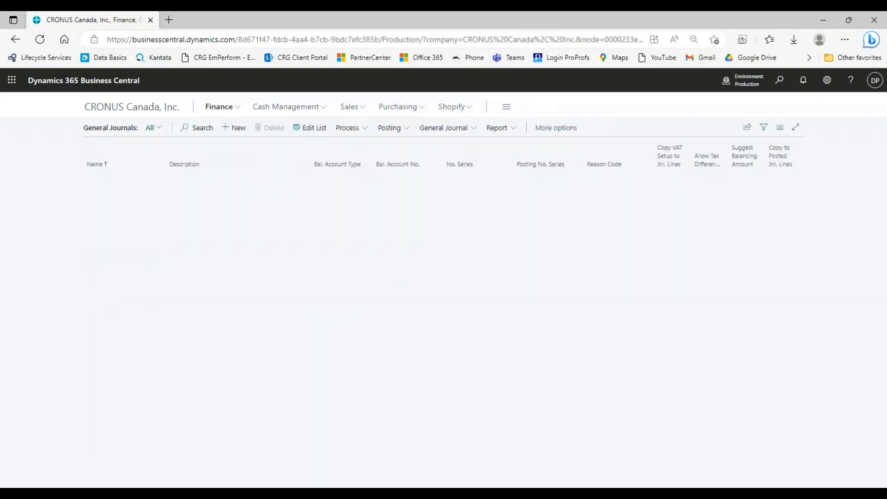
pyautogui.click(100, 183)
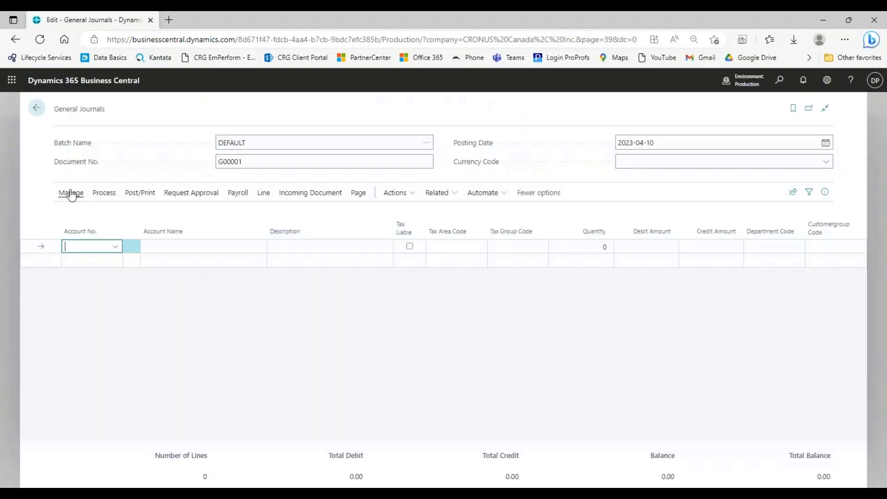
# Insert the standard journal ACC UTIL into the general journal and check the inserted lines and their debit amounts.
pyautogui.click(101, 196)
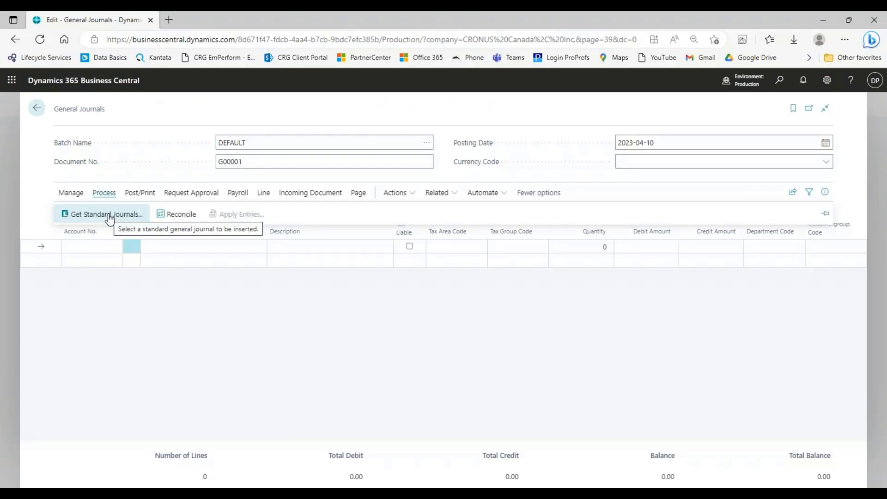
pyautogui.click(107, 214)
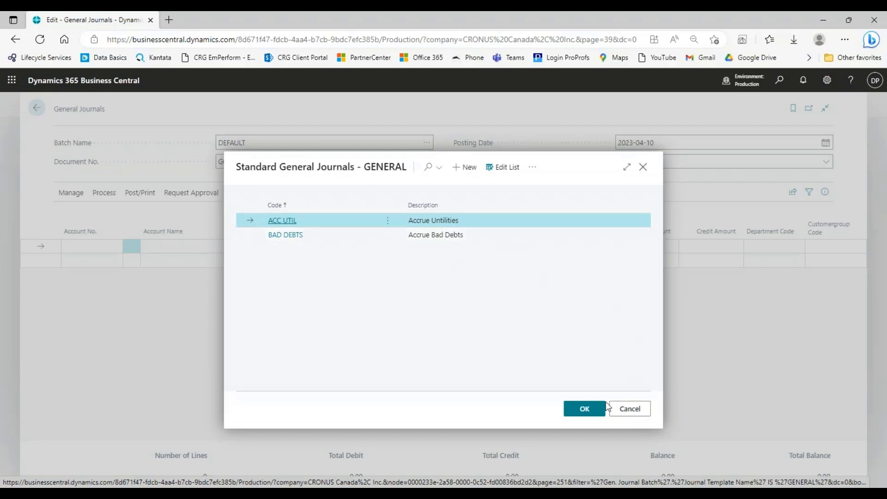
pyautogui.click(584, 409)
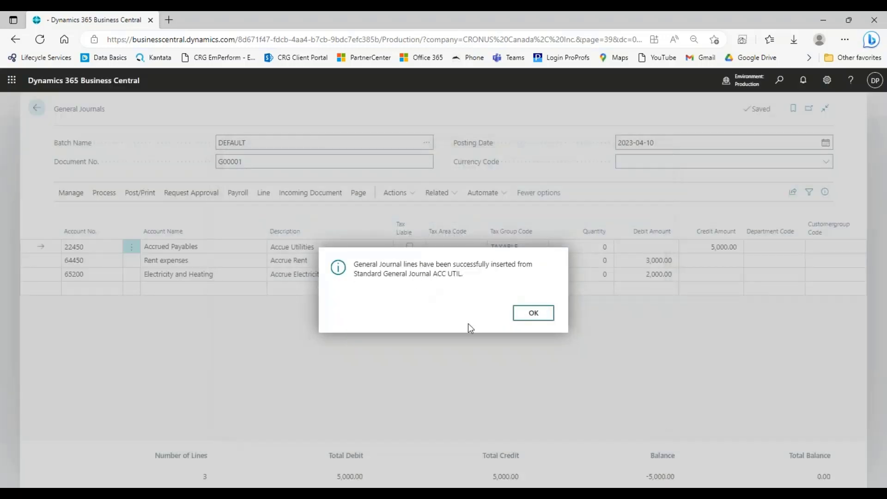
pyautogui.click(534, 319)
pyautogui.click(225, 273)
pyautogui.click(272, 276)
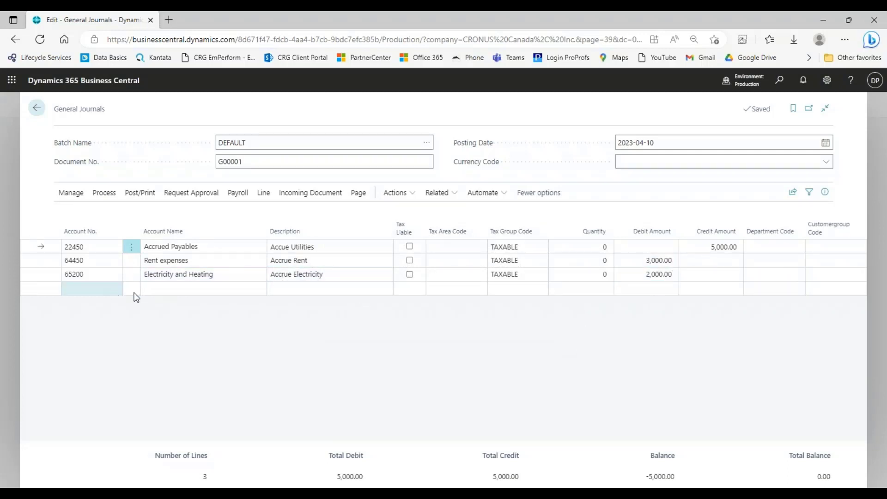
pyautogui.click(646, 262)
pyautogui.click(642, 274)
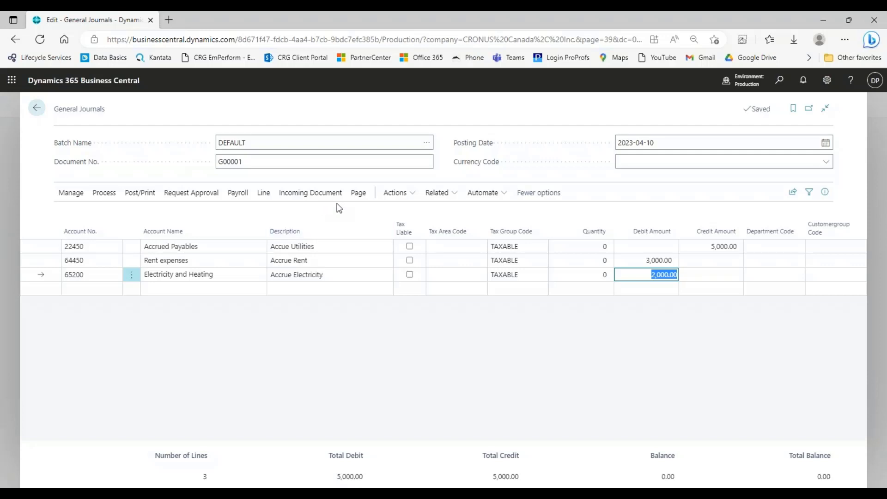
# Save the journal lines as a standard journal with code DEMO and description Demo Entry, without saving the amounts.
pyautogui.click(395, 192)
pyautogui.moveTo(400, 220)
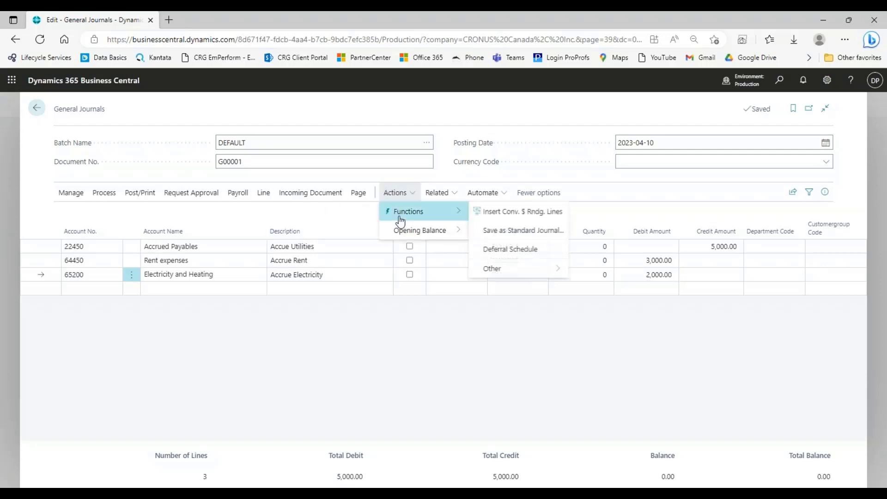
pyautogui.click(501, 235)
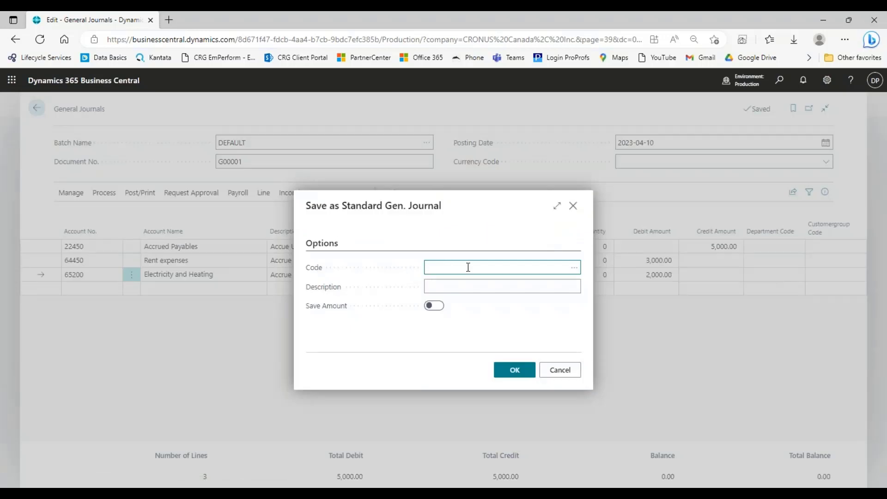
pyautogui.write('DEMO')
pyautogui.press('Tab')
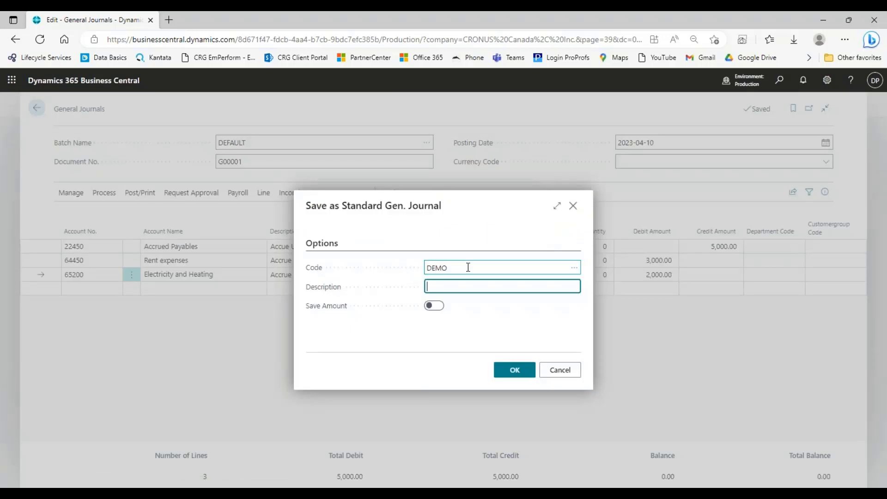
pyautogui.write('Demo Entry')
pyautogui.moveTo(323, 312)
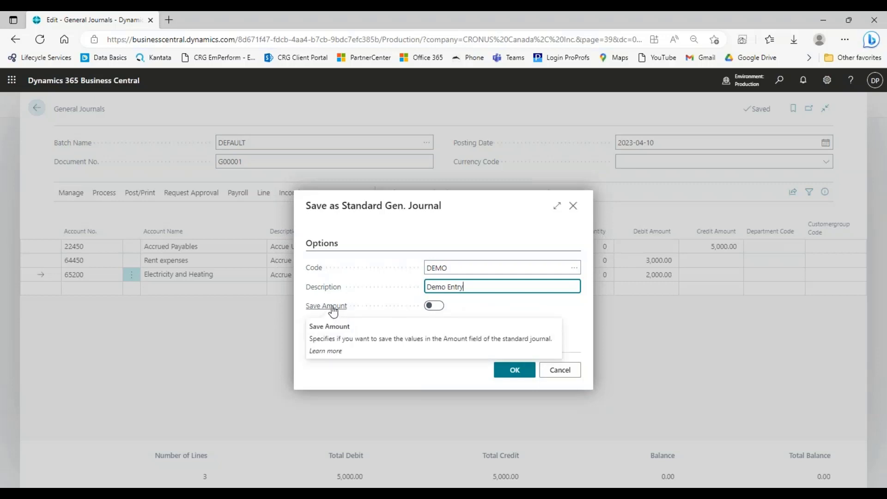
pyautogui.click(433, 305)
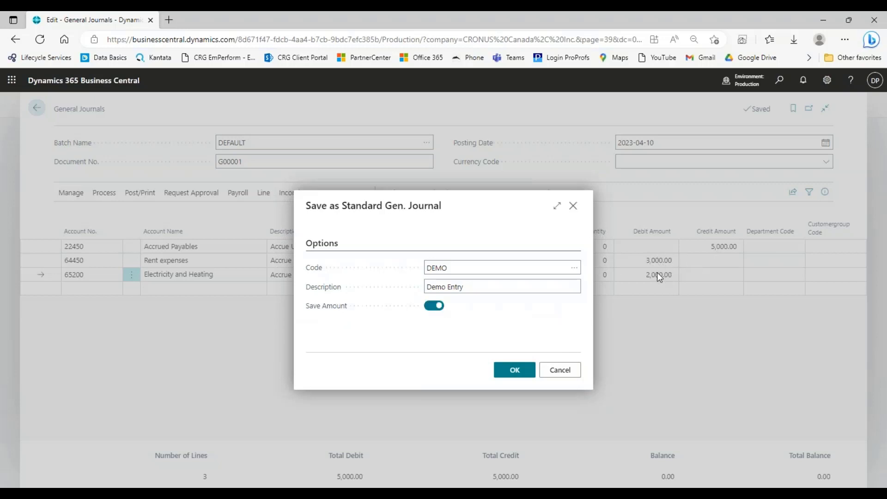
pyautogui.click(442, 309)
pyautogui.click(508, 378)
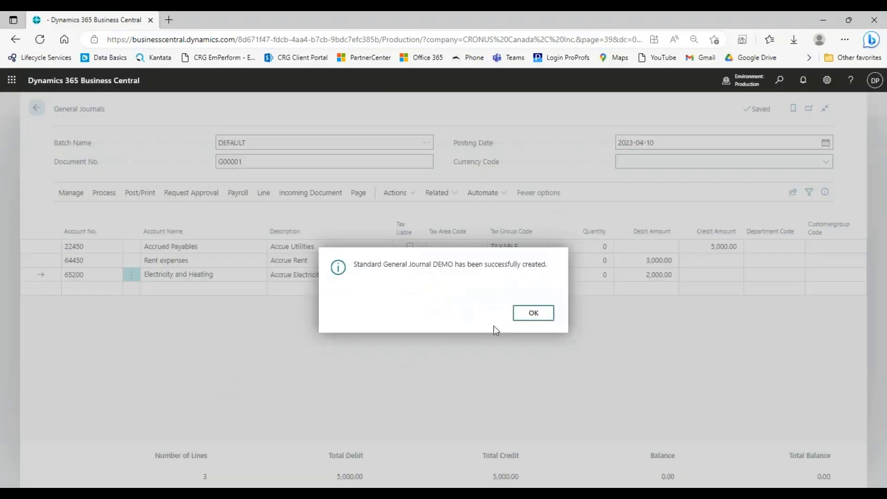
pyautogui.click(530, 313)
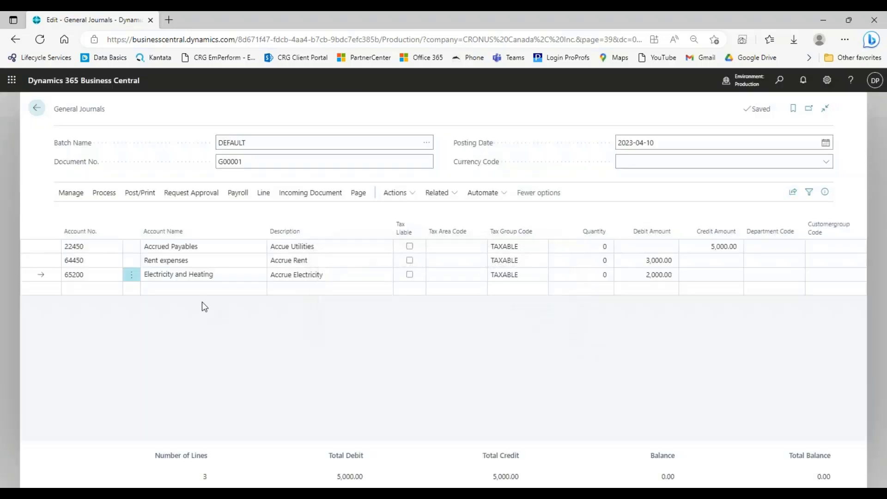
# Start a new document number in the DEFAULT general journal batch.
pyautogui.click(358, 192)
pyautogui.moveTo(358, 196)
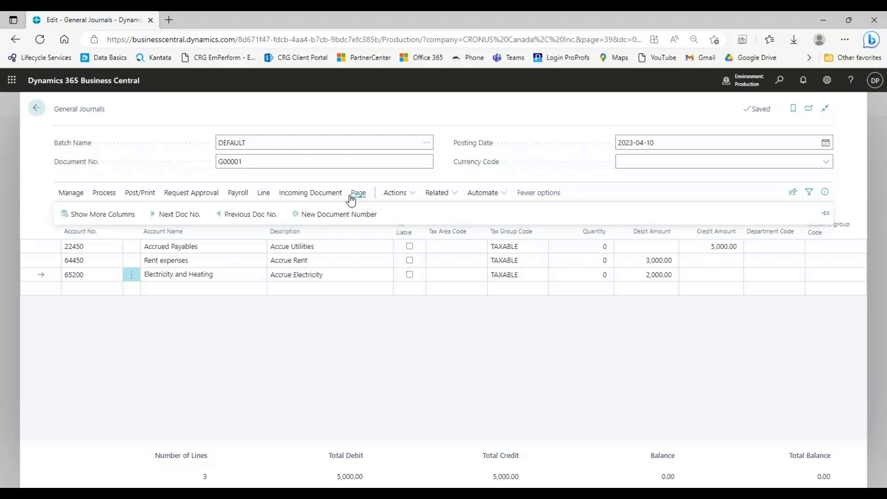
pyautogui.click(297, 216)
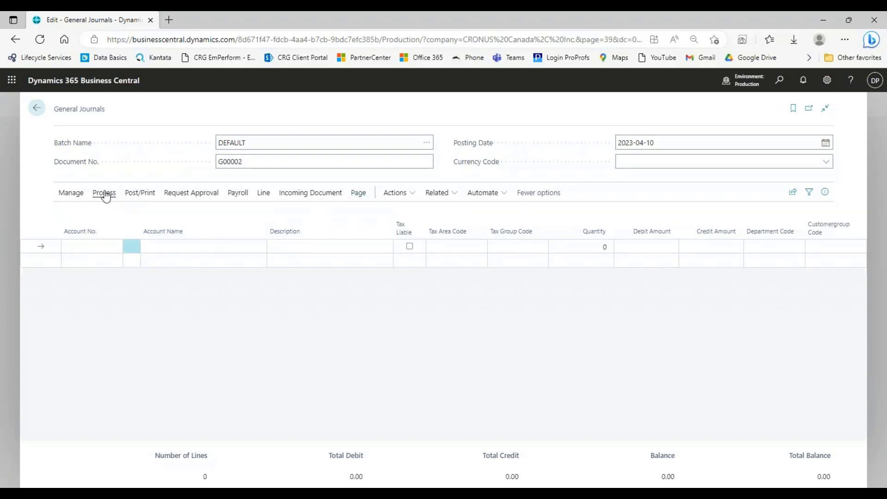
# Insert the standard journal DEMO into the new document, check its amount fields and return to the General Journals batch list.
pyautogui.moveTo(105, 196)
pyautogui.click(105, 215)
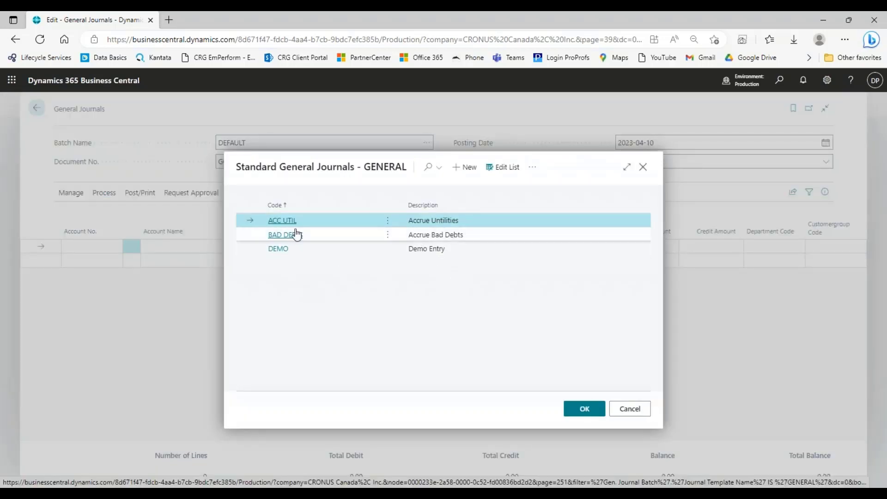
pyautogui.click(279, 250)
pyautogui.click(533, 312)
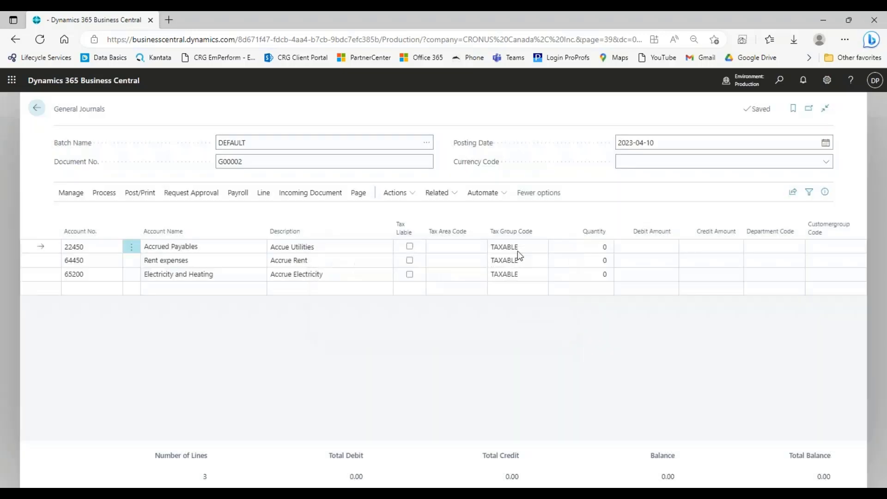
pyautogui.click(711, 250)
pyautogui.click(653, 273)
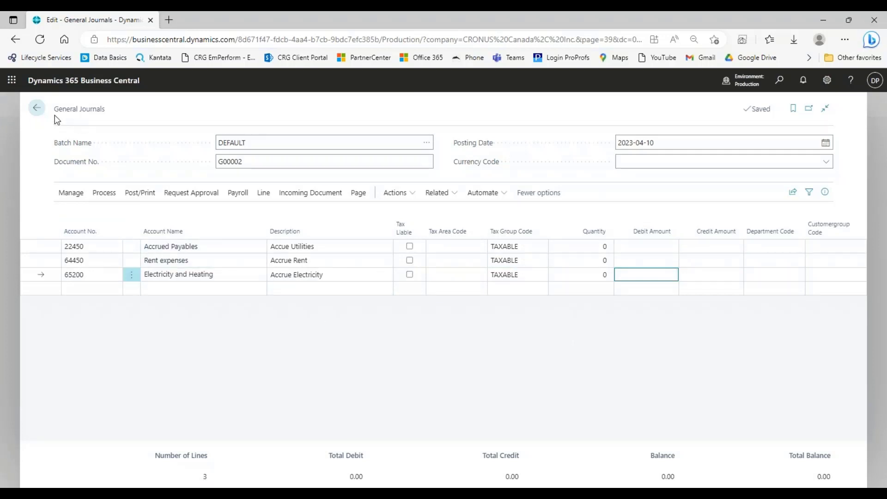
pyautogui.press('Escape')
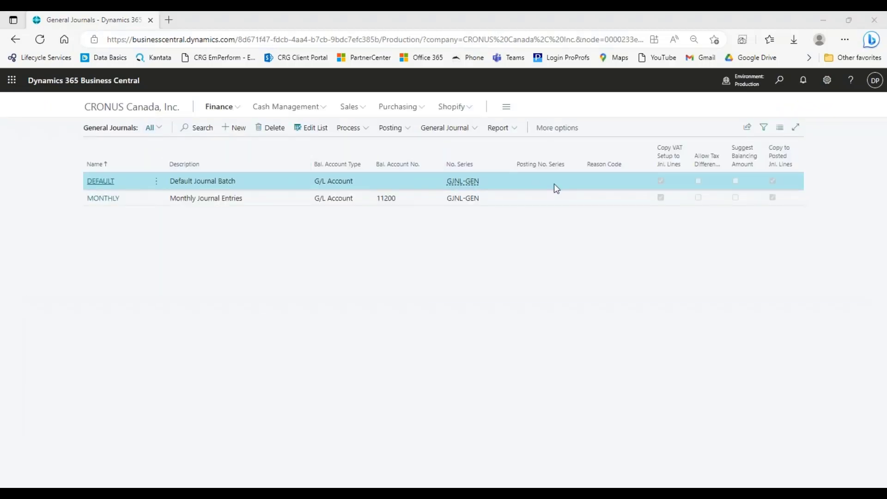
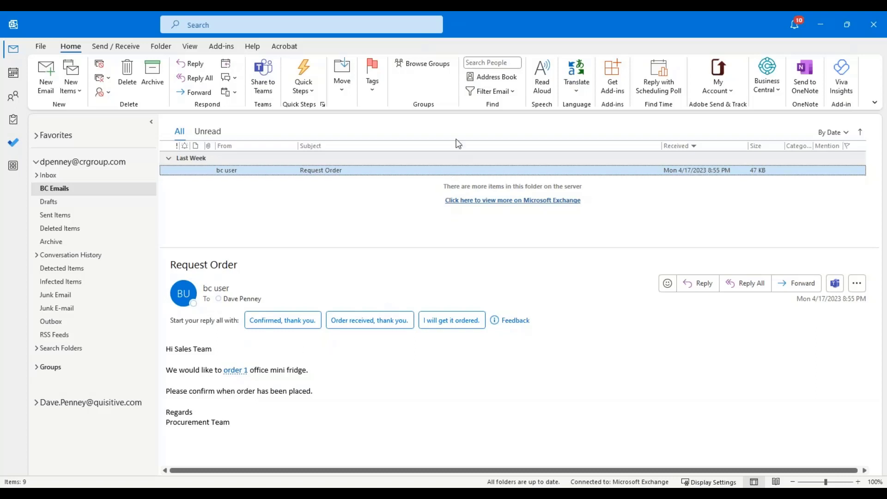
# In Outlook, open the Business Central contact insights for the Request Order email and review the customer's details and sales history.
pyautogui.click(767, 82)
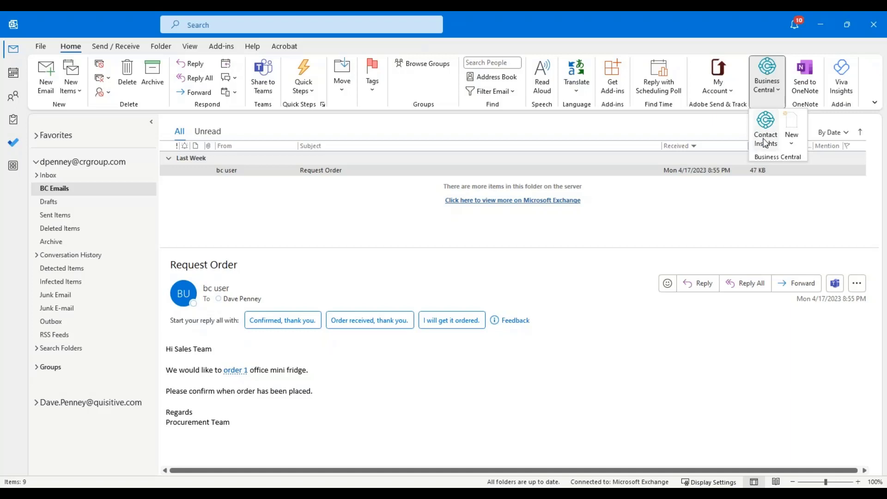
pyautogui.click(764, 123)
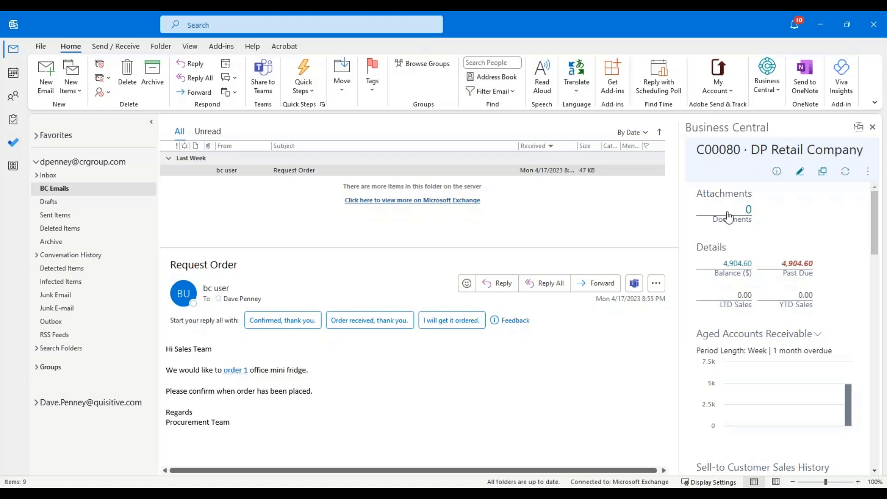
pyautogui.moveTo(875, 228); pyautogui.dragTo(870, 287)
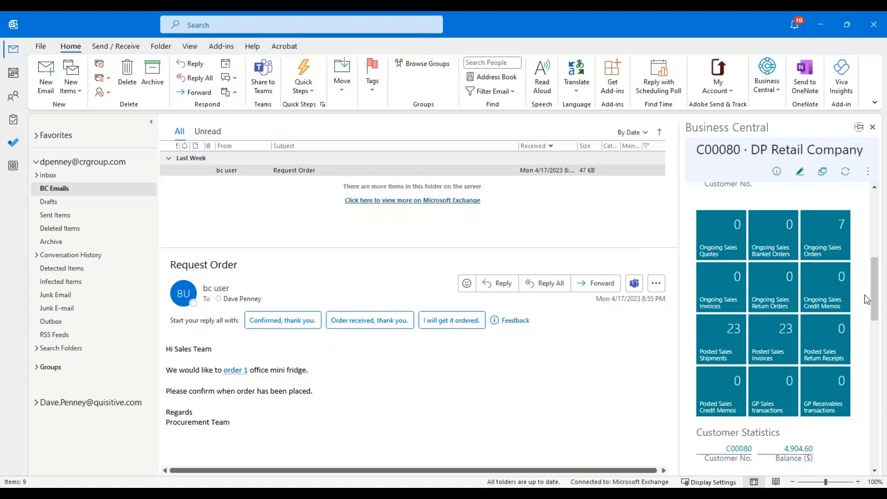
pyautogui.moveTo(872, 281); pyautogui.dragTo(875, 197)
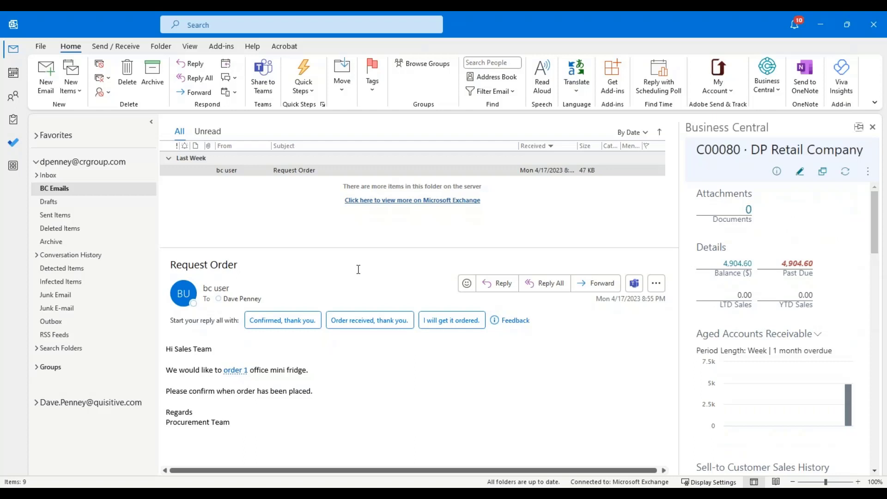
# Create a new sales order for DP Retail Company from the email, adding the suggested item 1006 Office Mini Fridge.
pyautogui.click(867, 172)
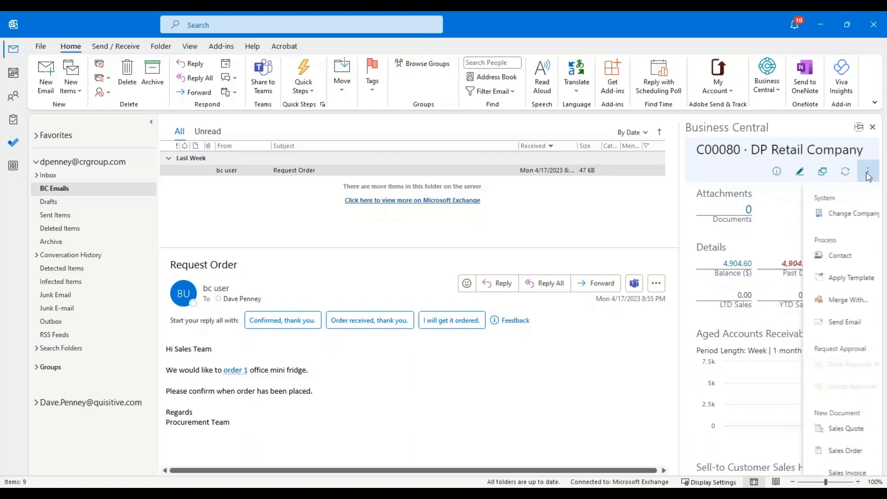
pyautogui.scroll(-5, 869, 282)
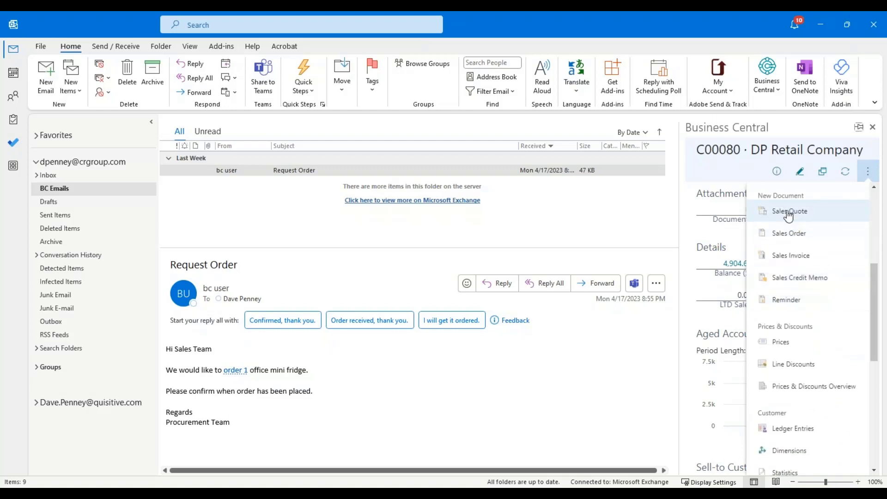
pyautogui.click(793, 233)
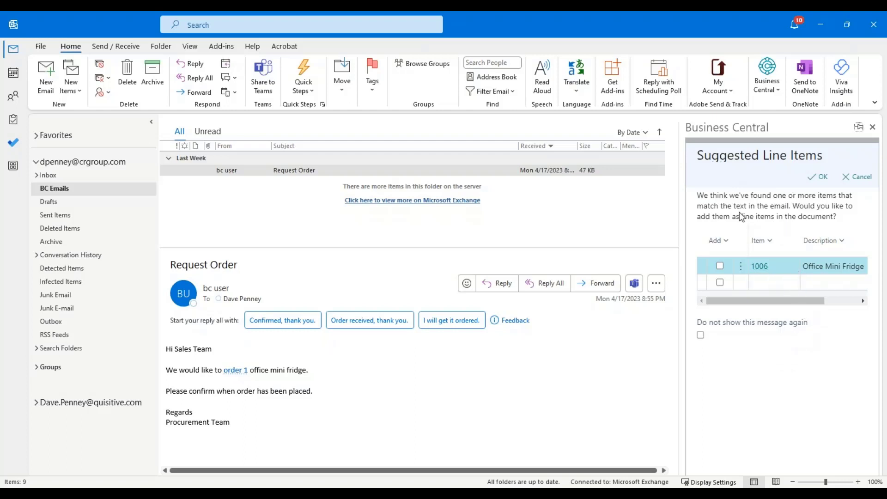
pyautogui.click(719, 266)
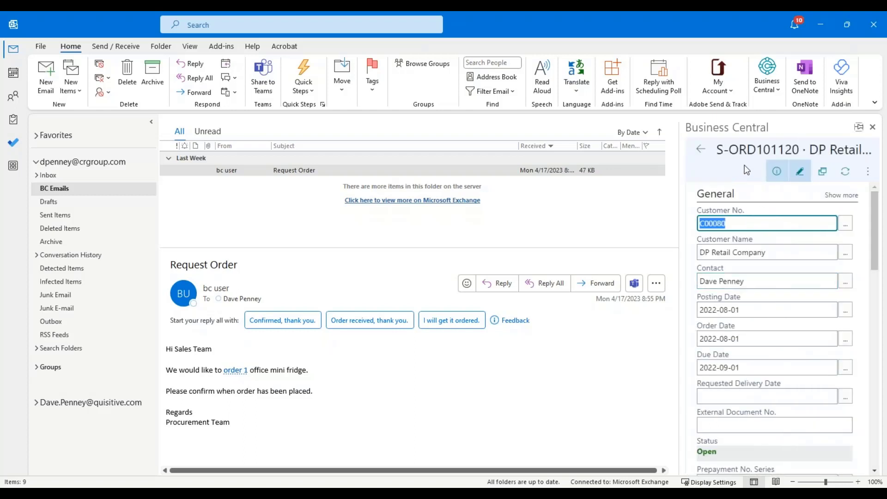
# Open the new sales order in a separate window, examine its general fields, item line and totals, and close the window.
pyautogui.click(717, 149)
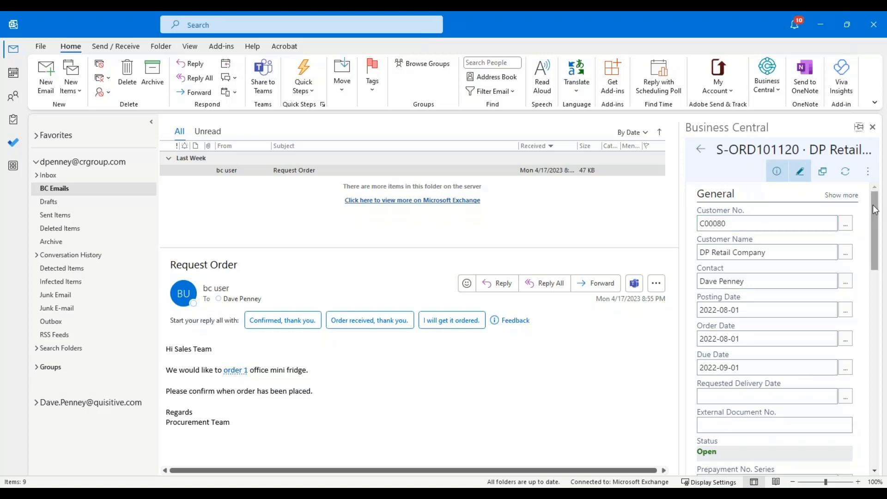
pyautogui.moveTo(874, 209)
pyautogui.mouseDown()
pyautogui.moveTo(877, 379)
pyautogui.moveTo(876, 217)
pyautogui.mouseUp()
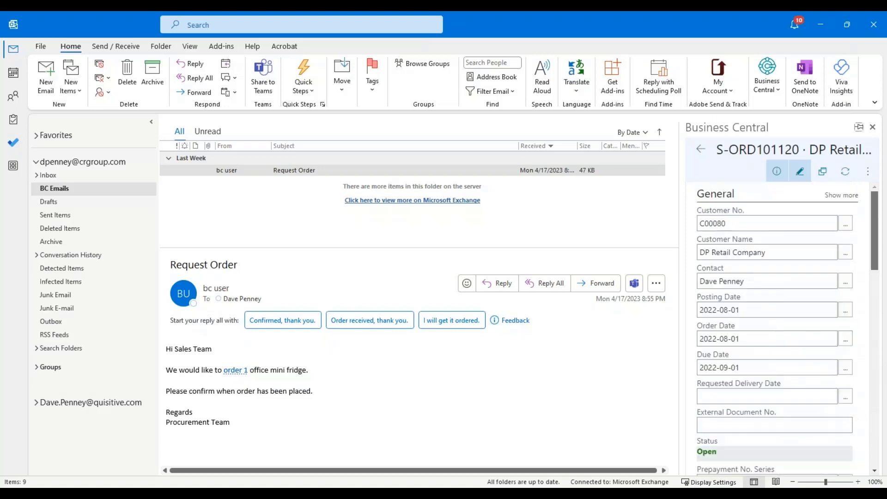
pyautogui.click(824, 172)
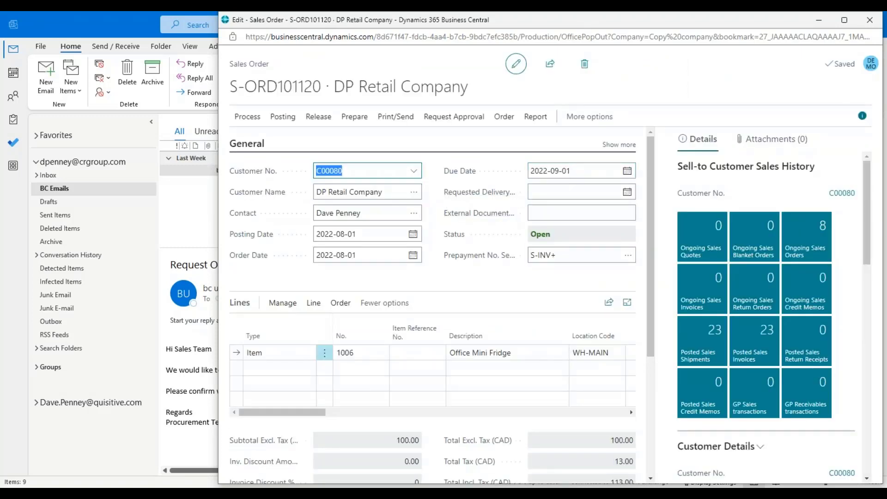
pyautogui.scroll(-4, 506, 234)
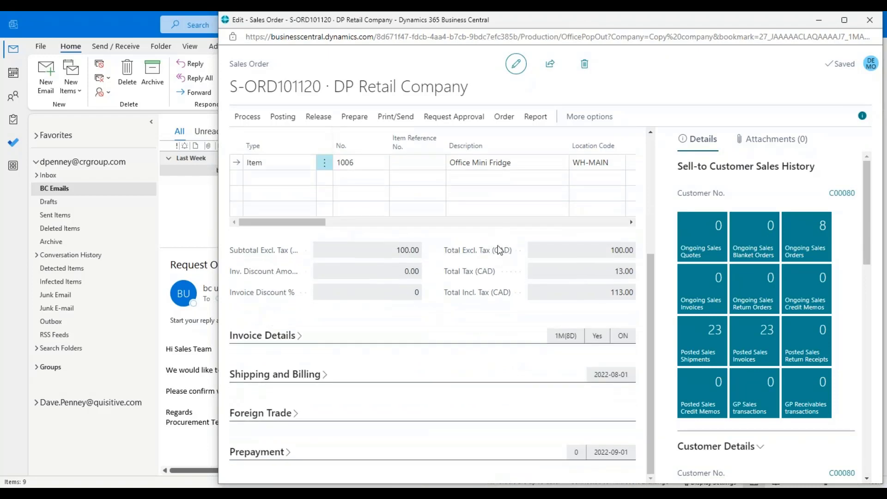
pyautogui.scroll(4, 481, 245)
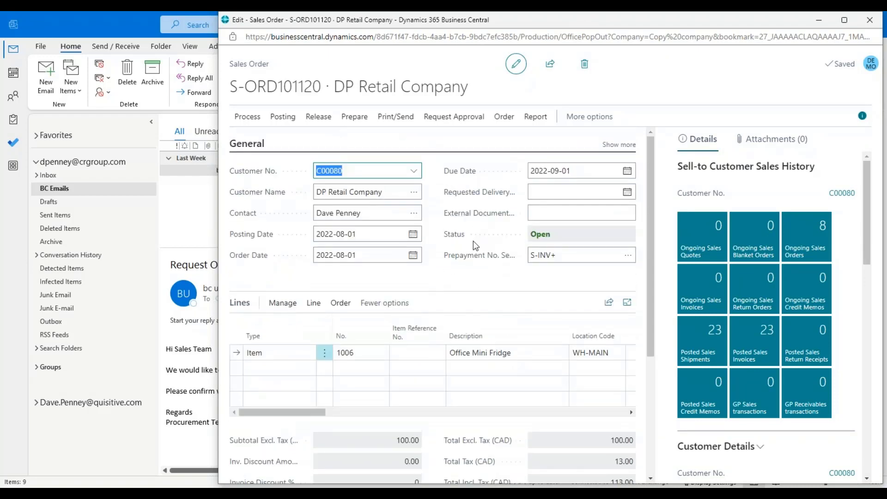
pyautogui.scroll(-4, 462, 263)
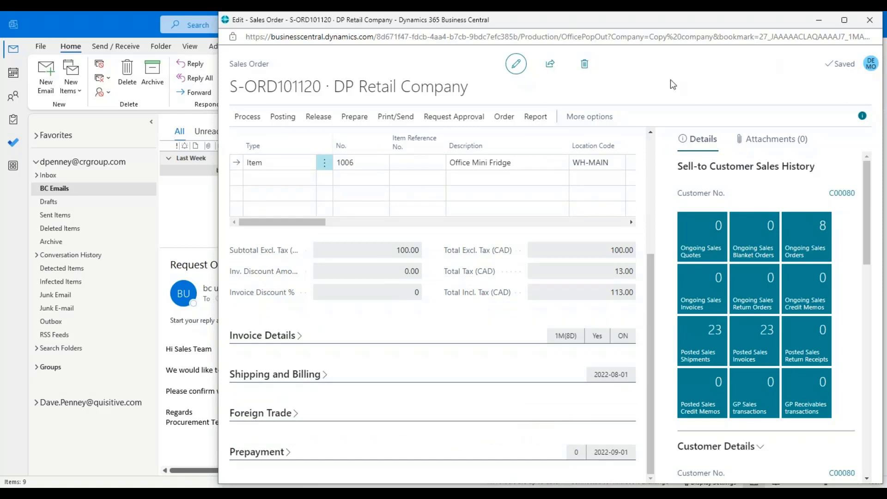
pyautogui.click(870, 20)
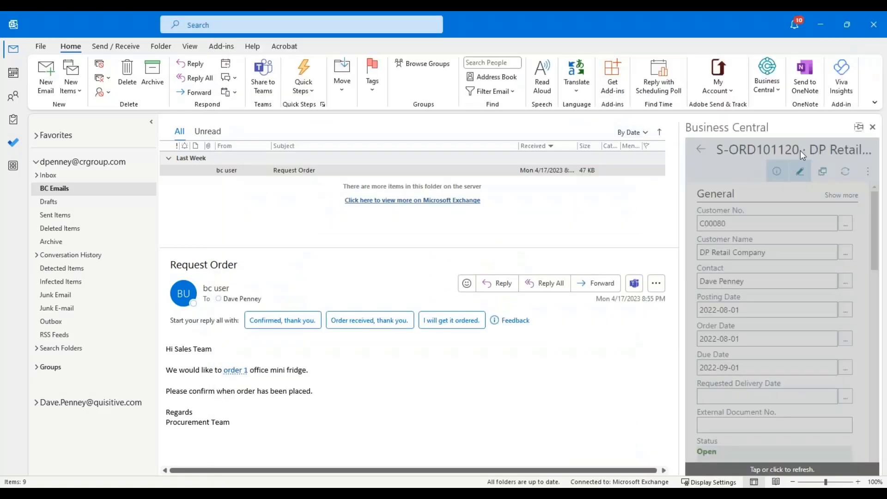
# Review the sales order's item line, totals and general fields in the add-in beside the email.
pyautogui.scroll(-3, 781, 231)
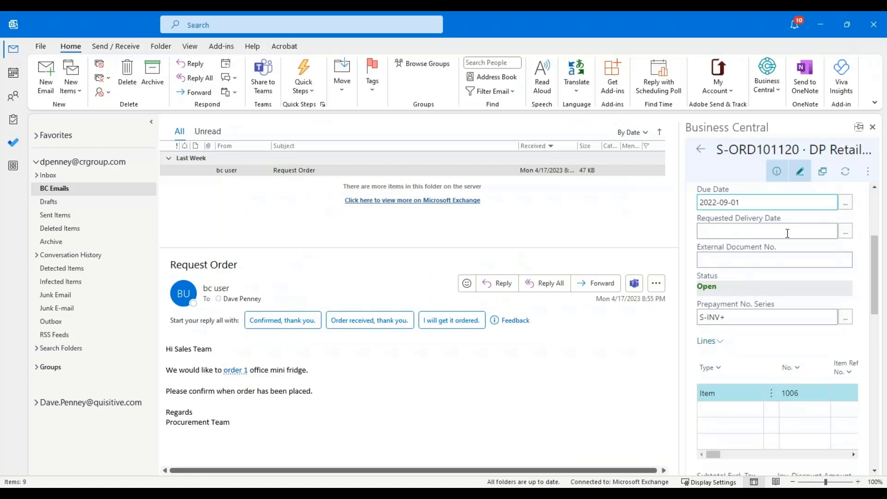
pyautogui.moveTo(872, 263); pyautogui.dragTo(871, 322)
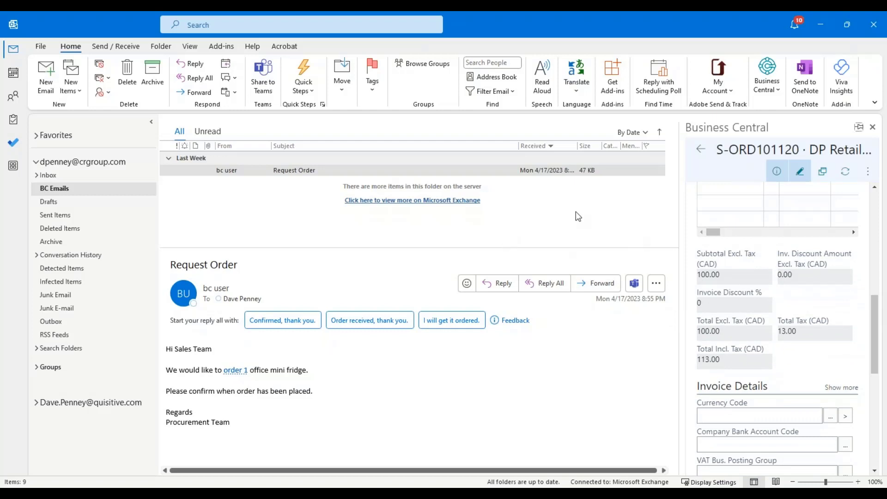
pyautogui.moveTo(876, 308); pyautogui.dragTo(871, 187)
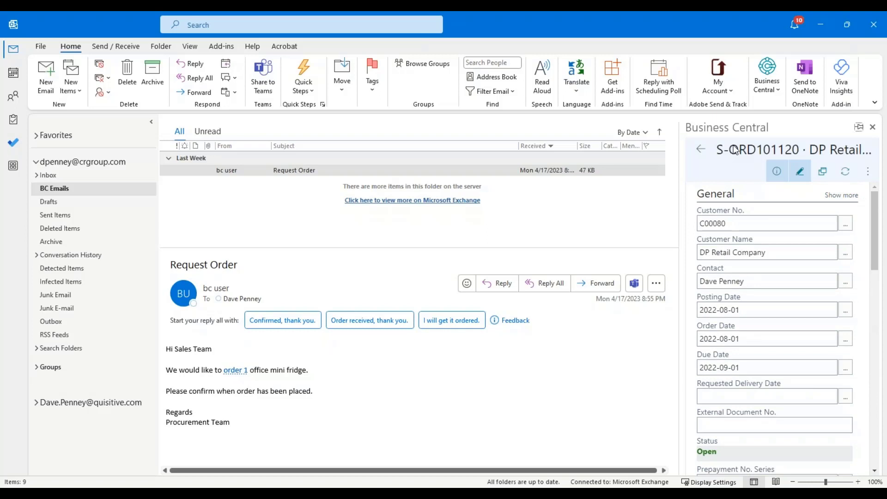
pyautogui.click(745, 228)
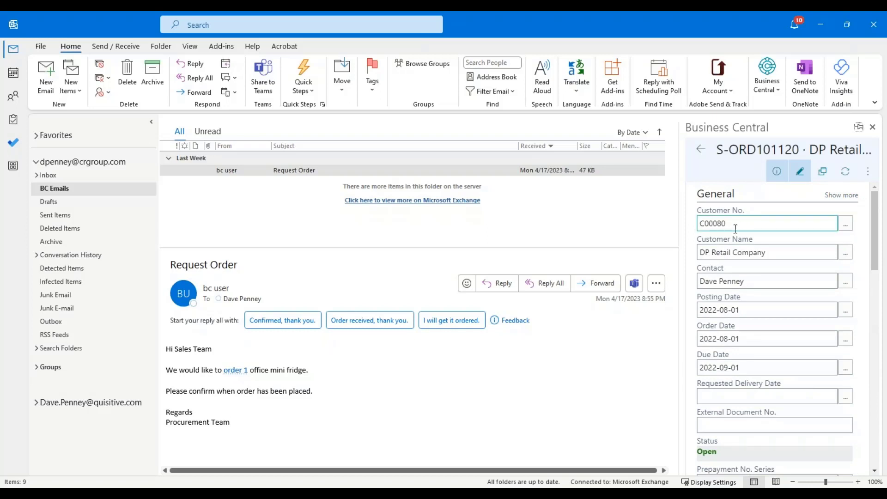